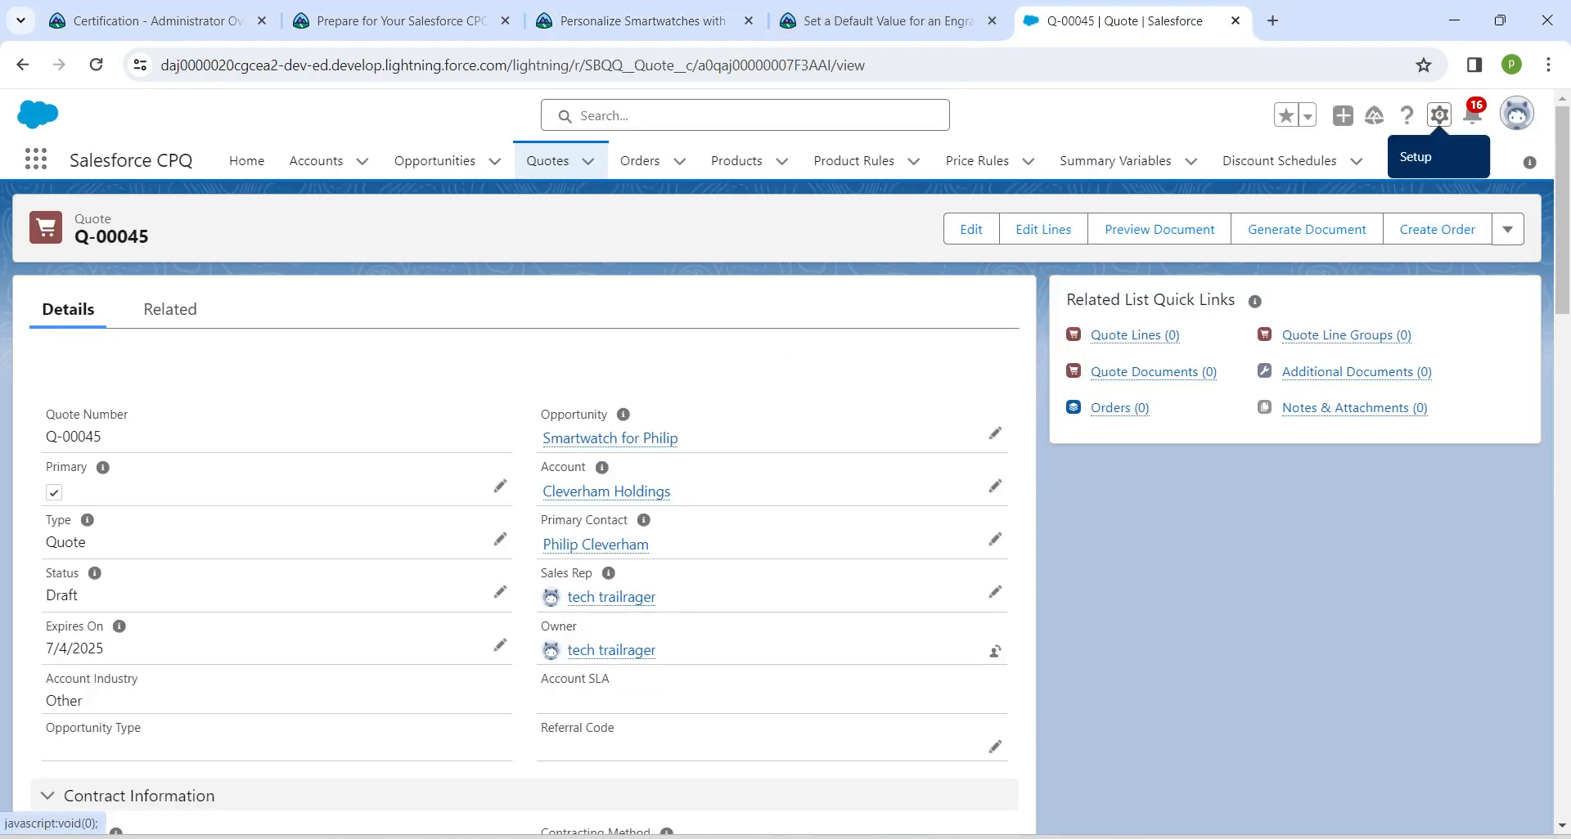
- Open Salesforce Setup from the quote page, close the quote's browser tab and go to the Object Manager
{"action": "left_click", "coordinate": [1440, 114]}
{"action": "left_click", "coordinate": [1354, 171]}
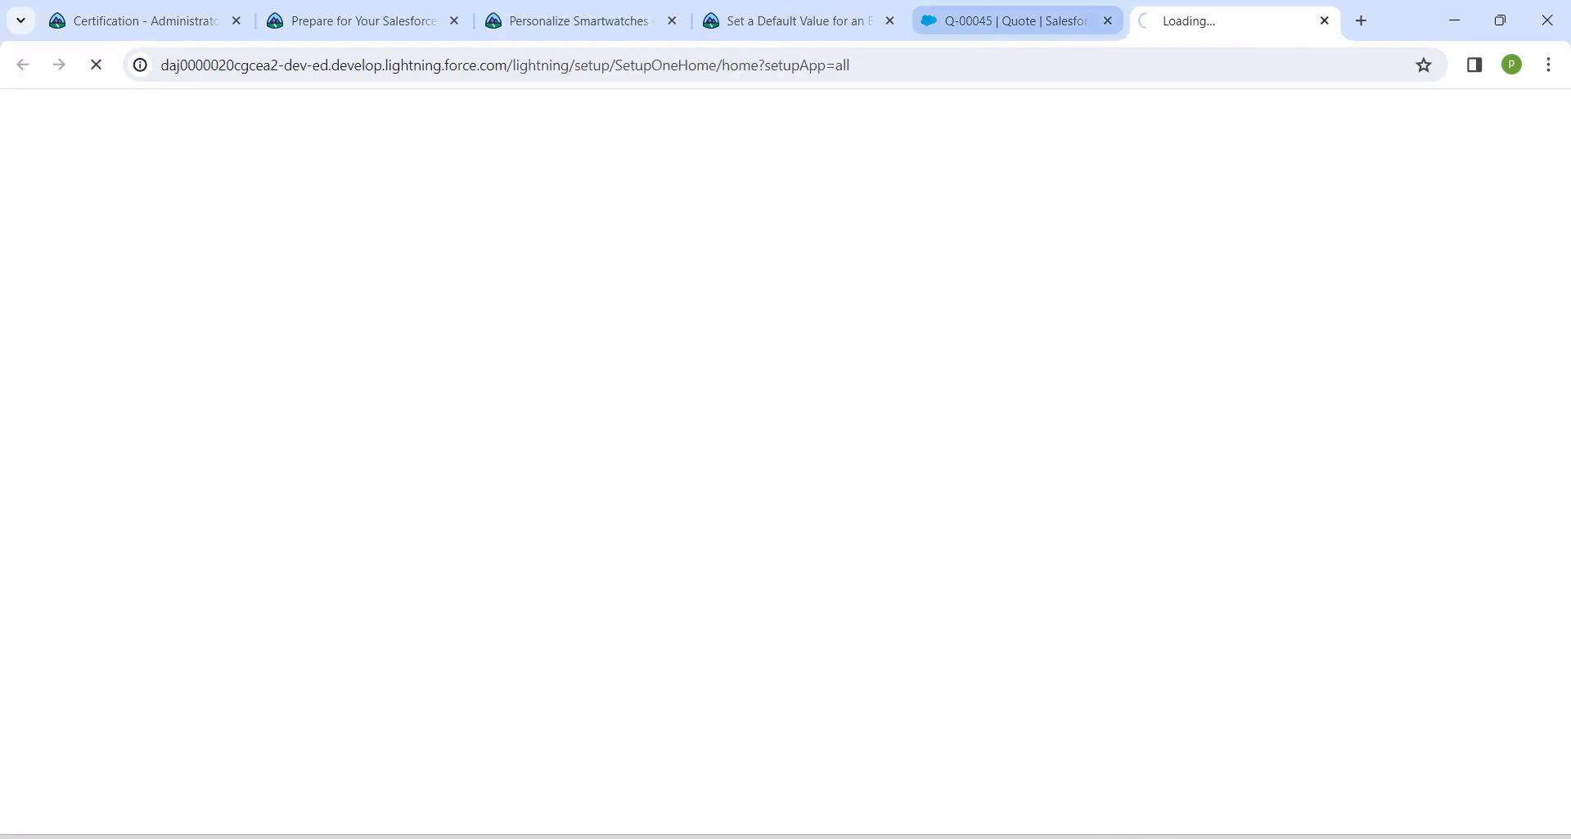
{"action": "left_click", "coordinate": [1107, 21]}
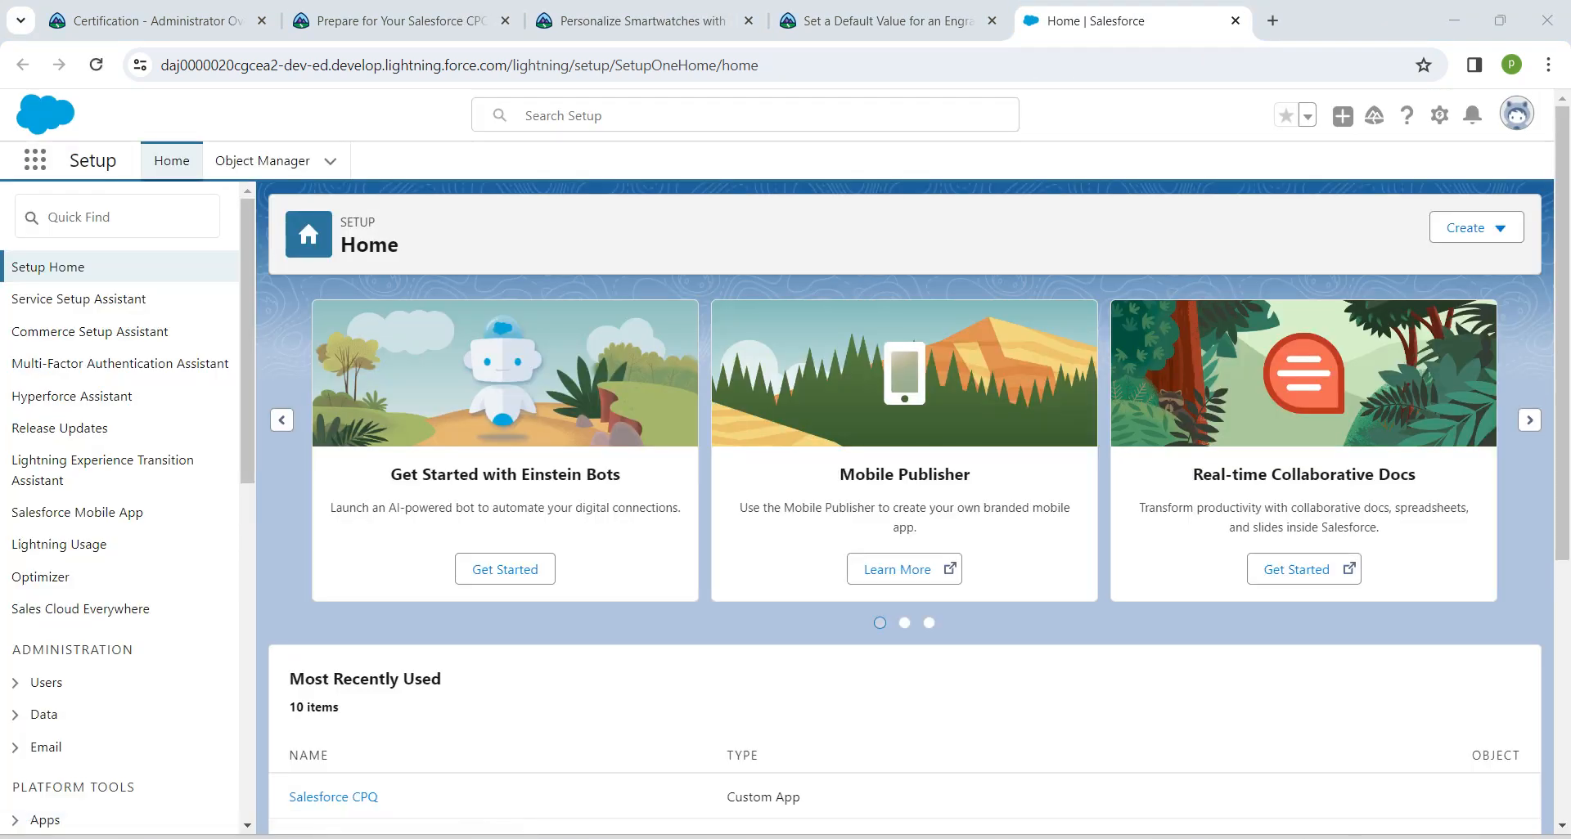
{"action": "left_click", "coordinate": [262, 160]}
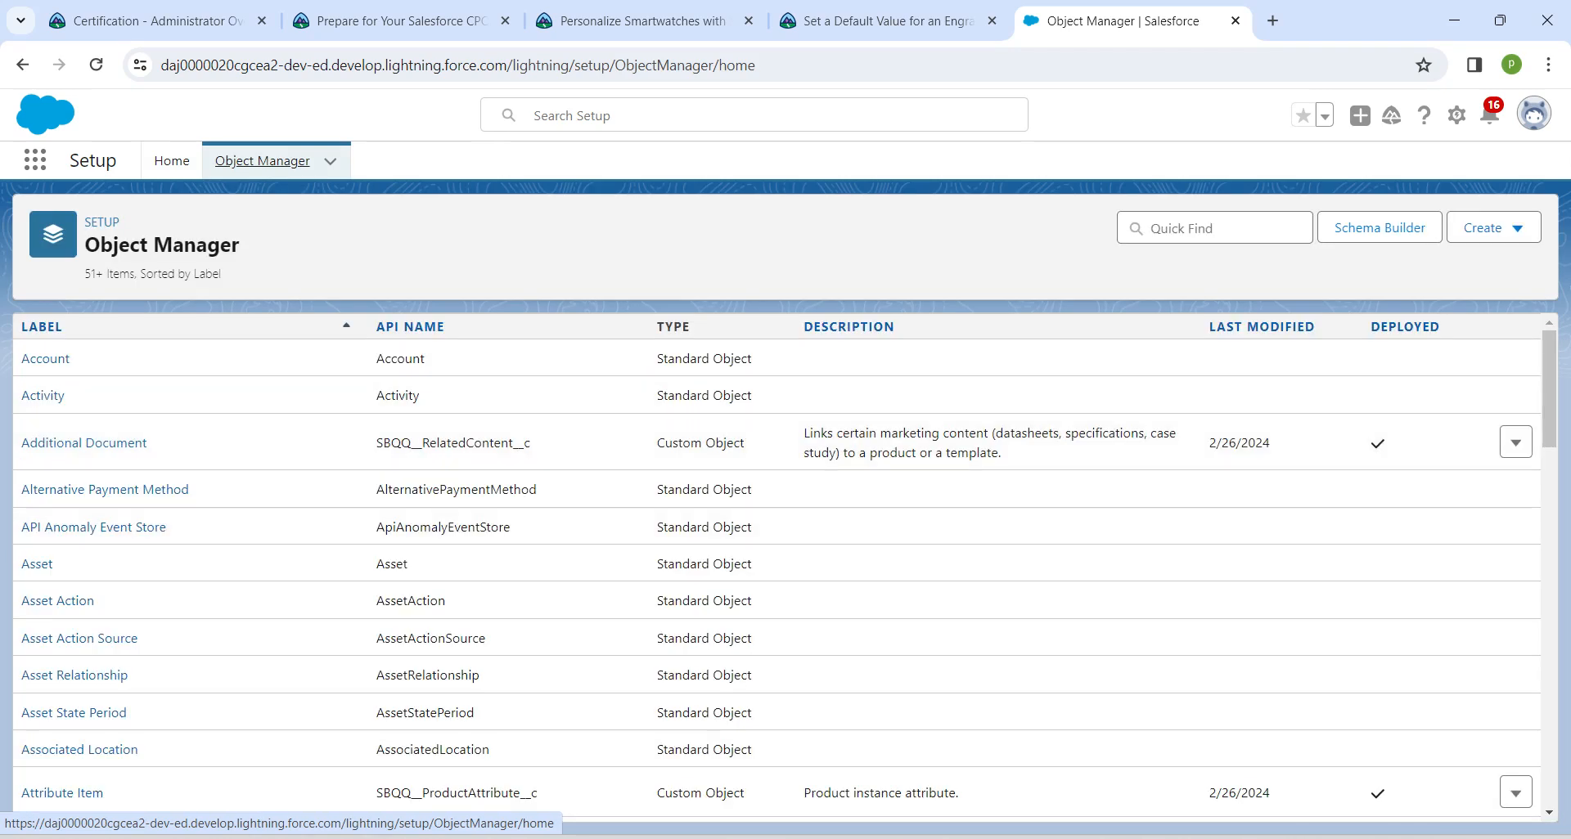
- Search the objects for product and open the Fields & Relationships of the Product Option object
{"action": "left_click", "coordinate": [1211, 228]}
{"action": "type", "text": "pr"}
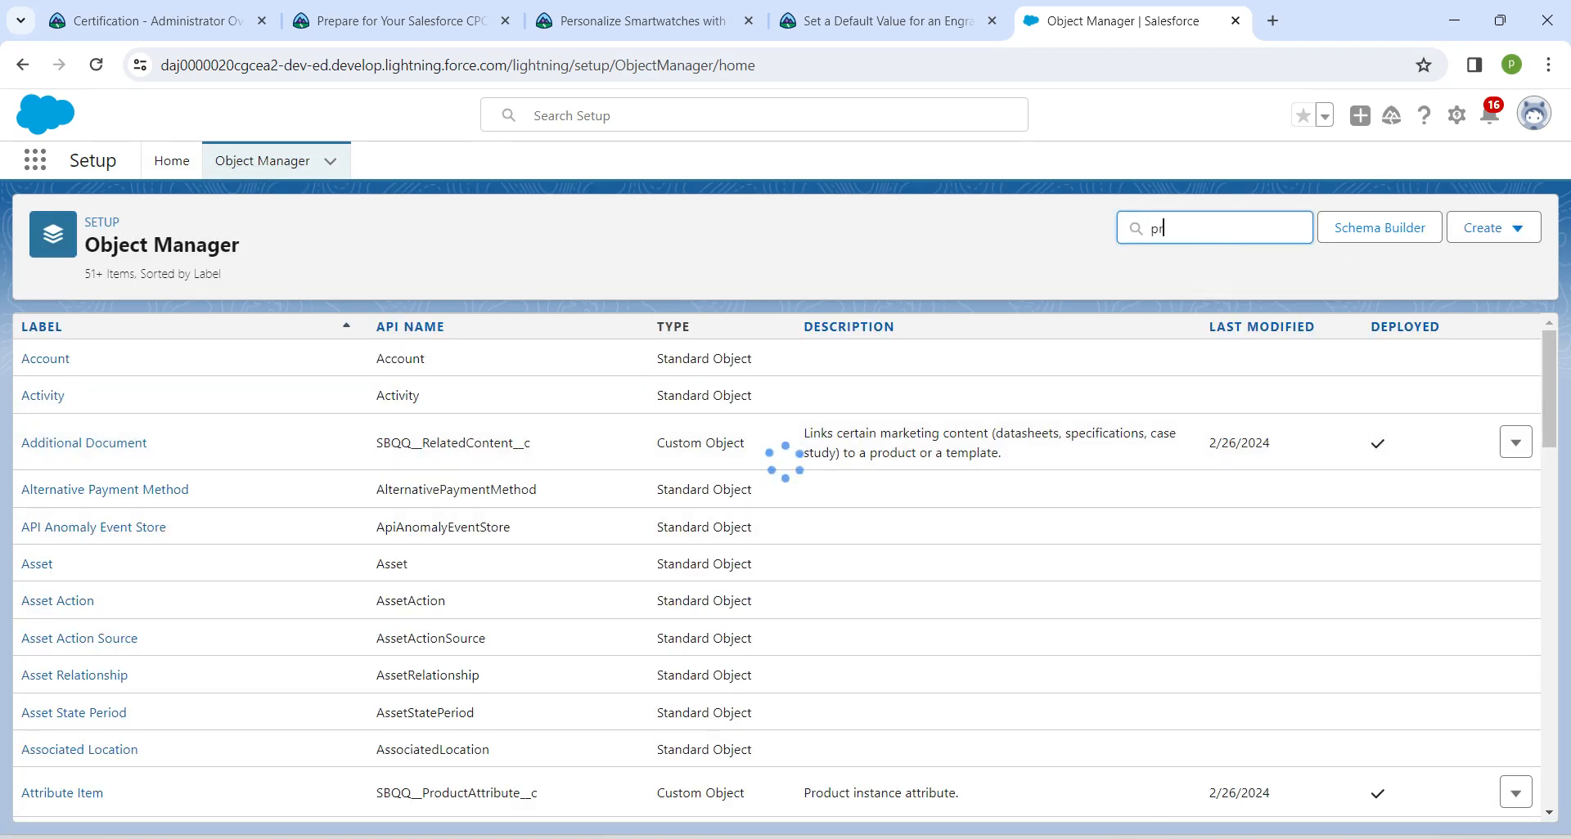
{"action": "type", "text": "oduct"}
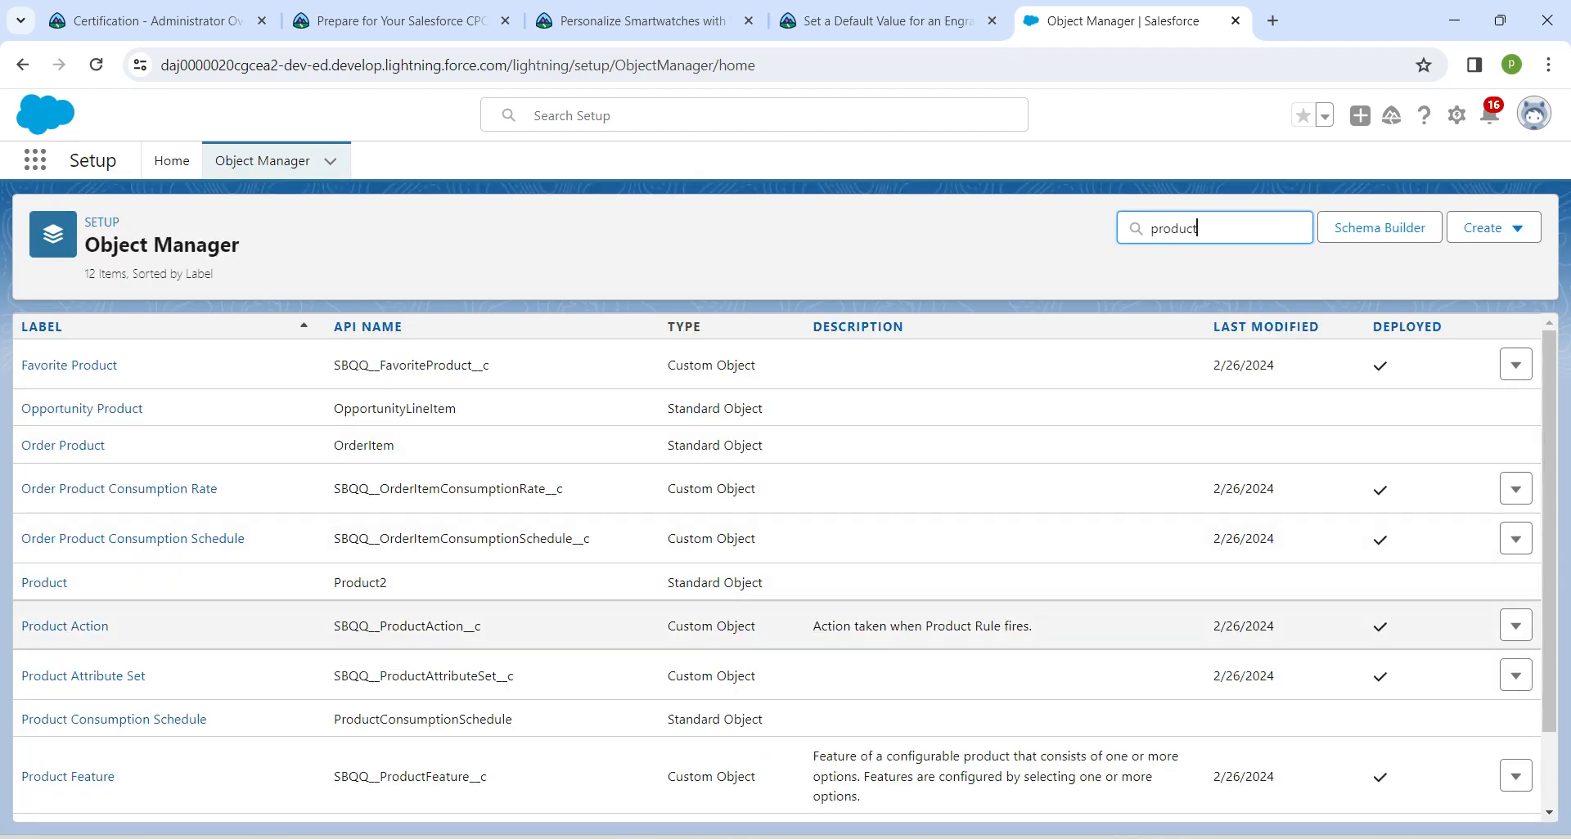
{"action": "scroll", "coordinate": [66, 654], "scroll_direction": "down", "scroll_amount": 1}
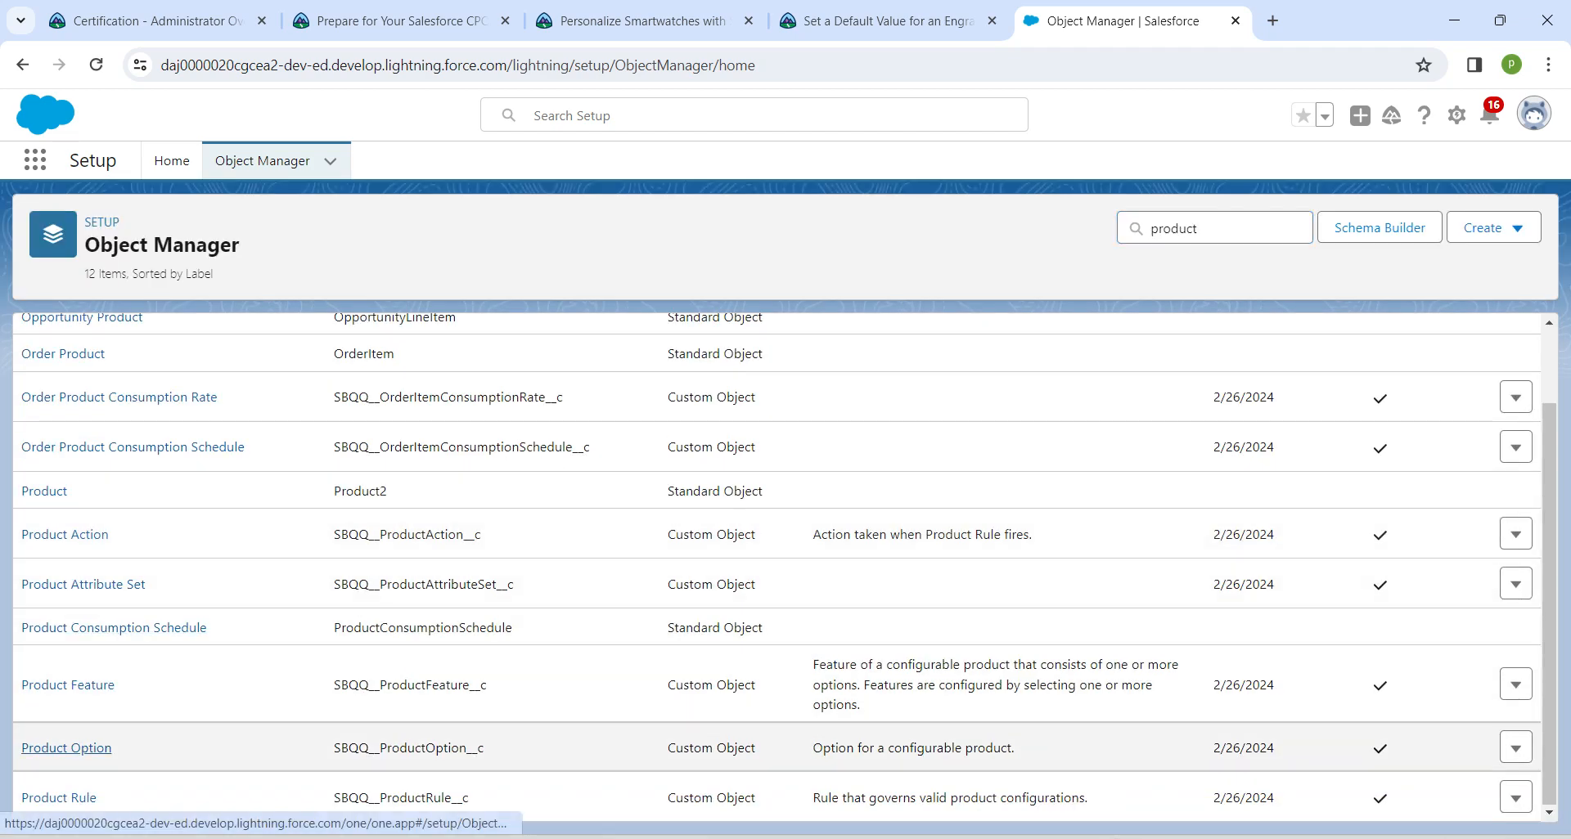
{"action": "left_click", "coordinate": [66, 748]}
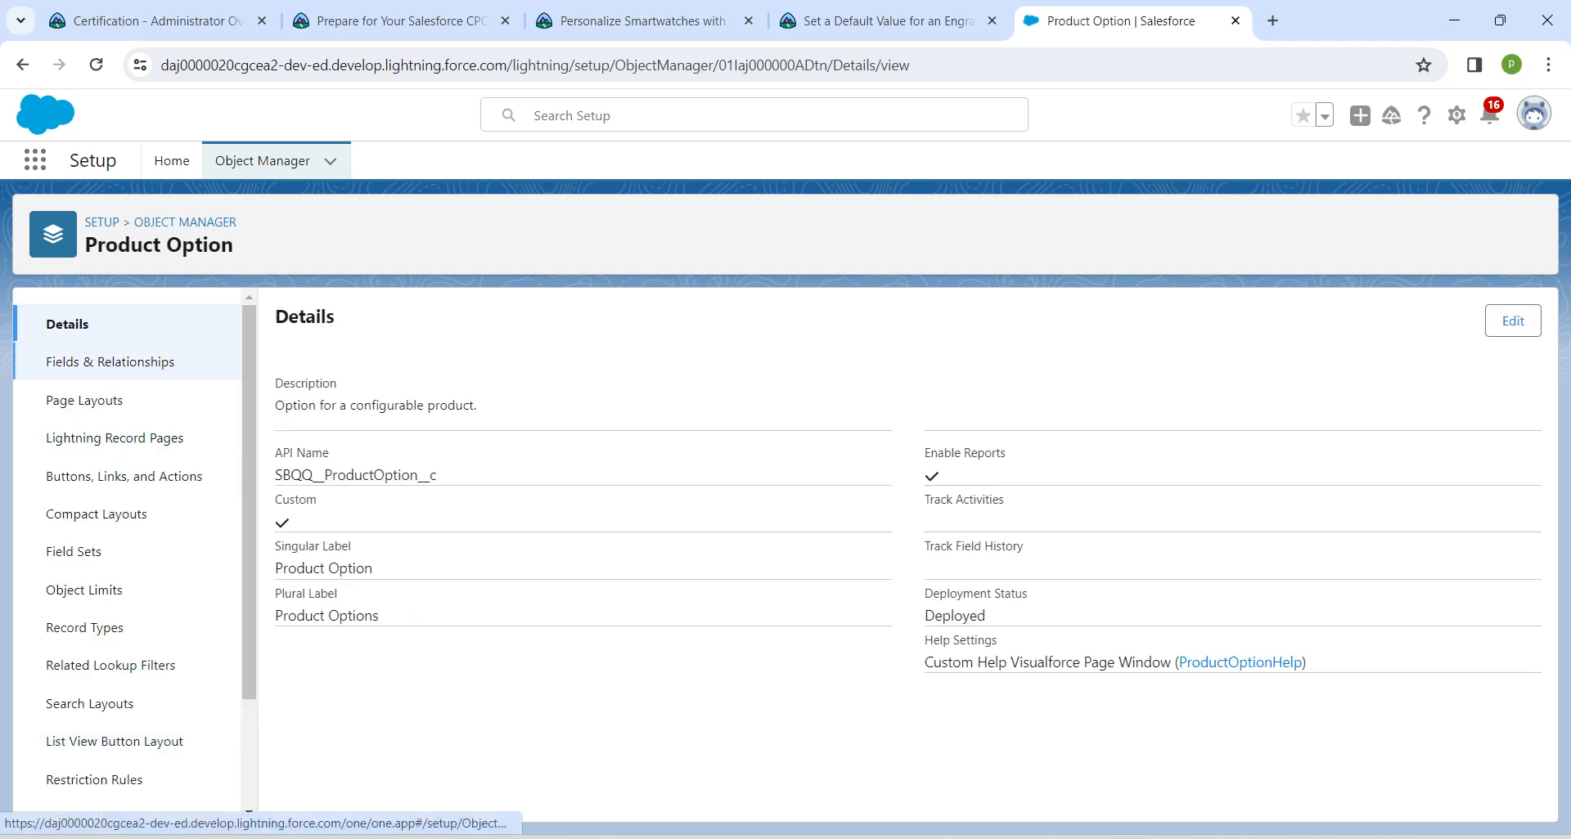
{"action": "left_click", "coordinate": [110, 362]}
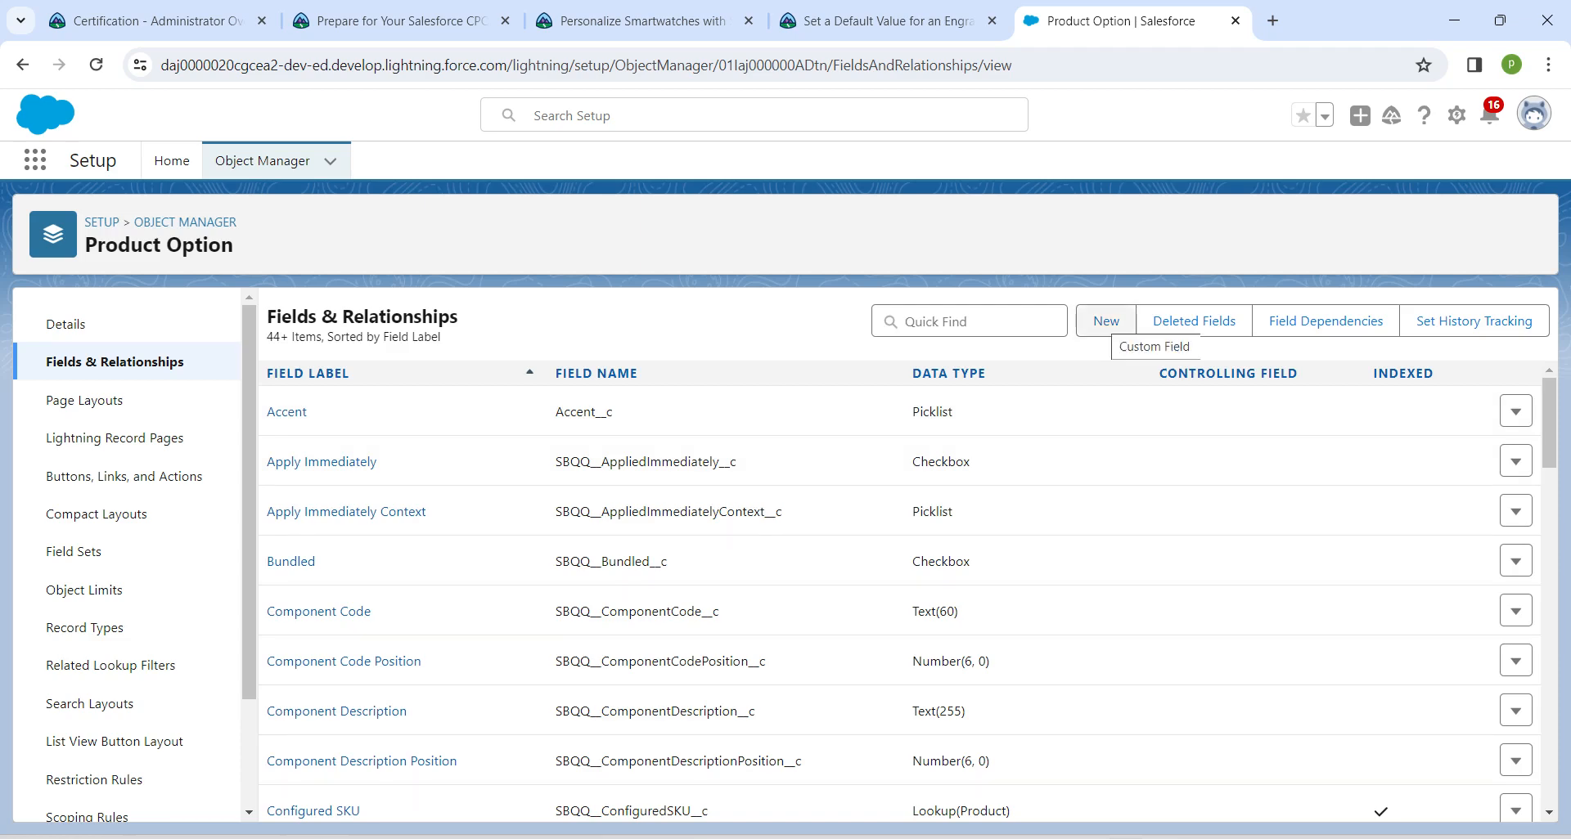
- Start a new custom field on Product Option with the Text data type and continue to its details
{"action": "left_click", "coordinate": [1106, 321]}
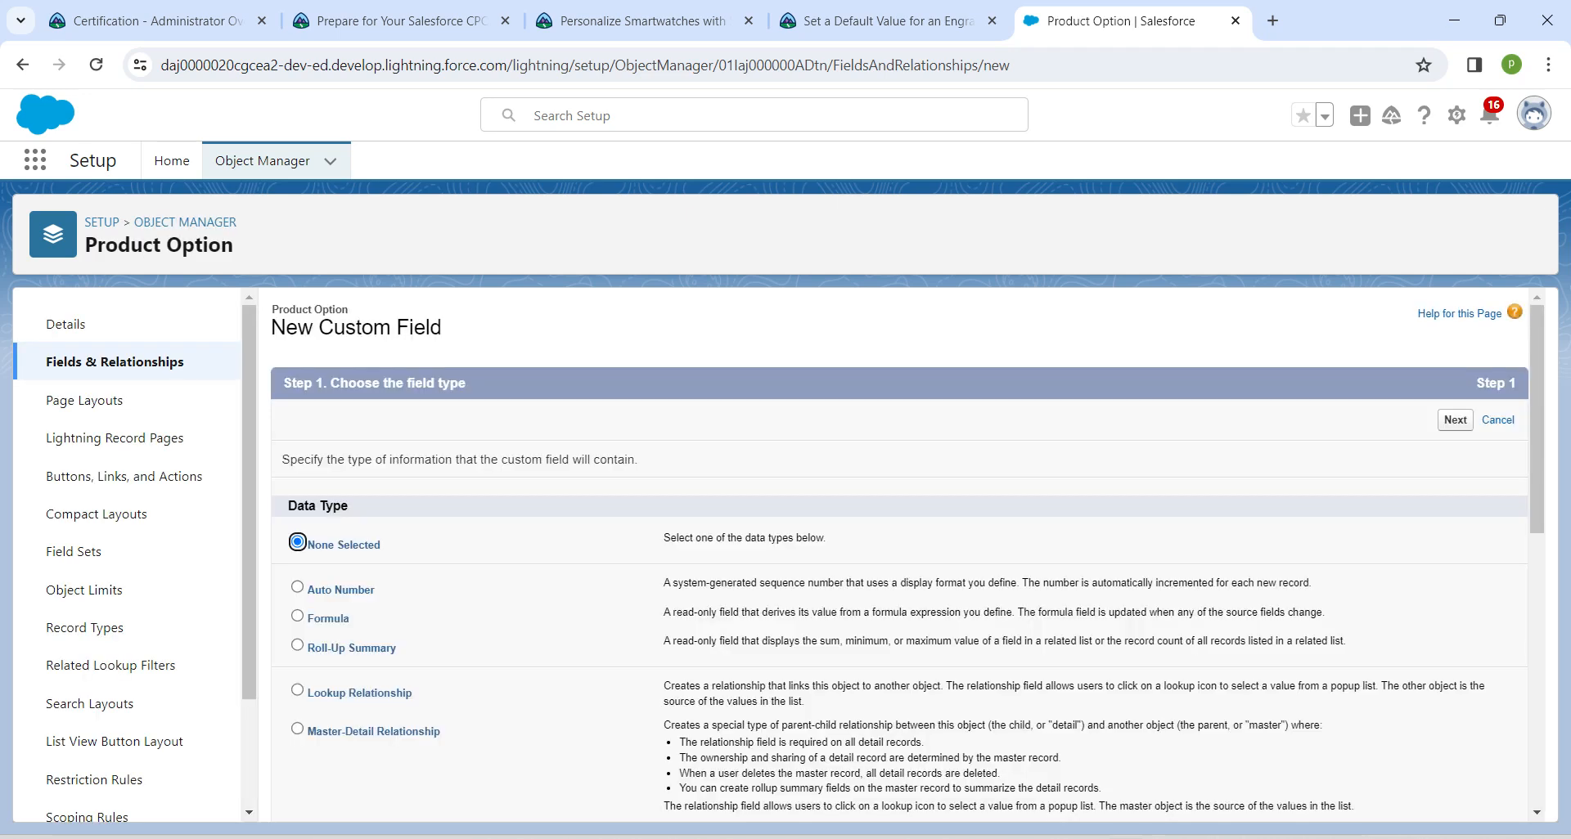
{"action": "scroll", "coordinate": [899, 554], "scroll_direction": "down", "scroll_amount": 2}
{"action": "scroll", "coordinate": [899, 555], "scroll_direction": "down", "scroll_amount": 4}
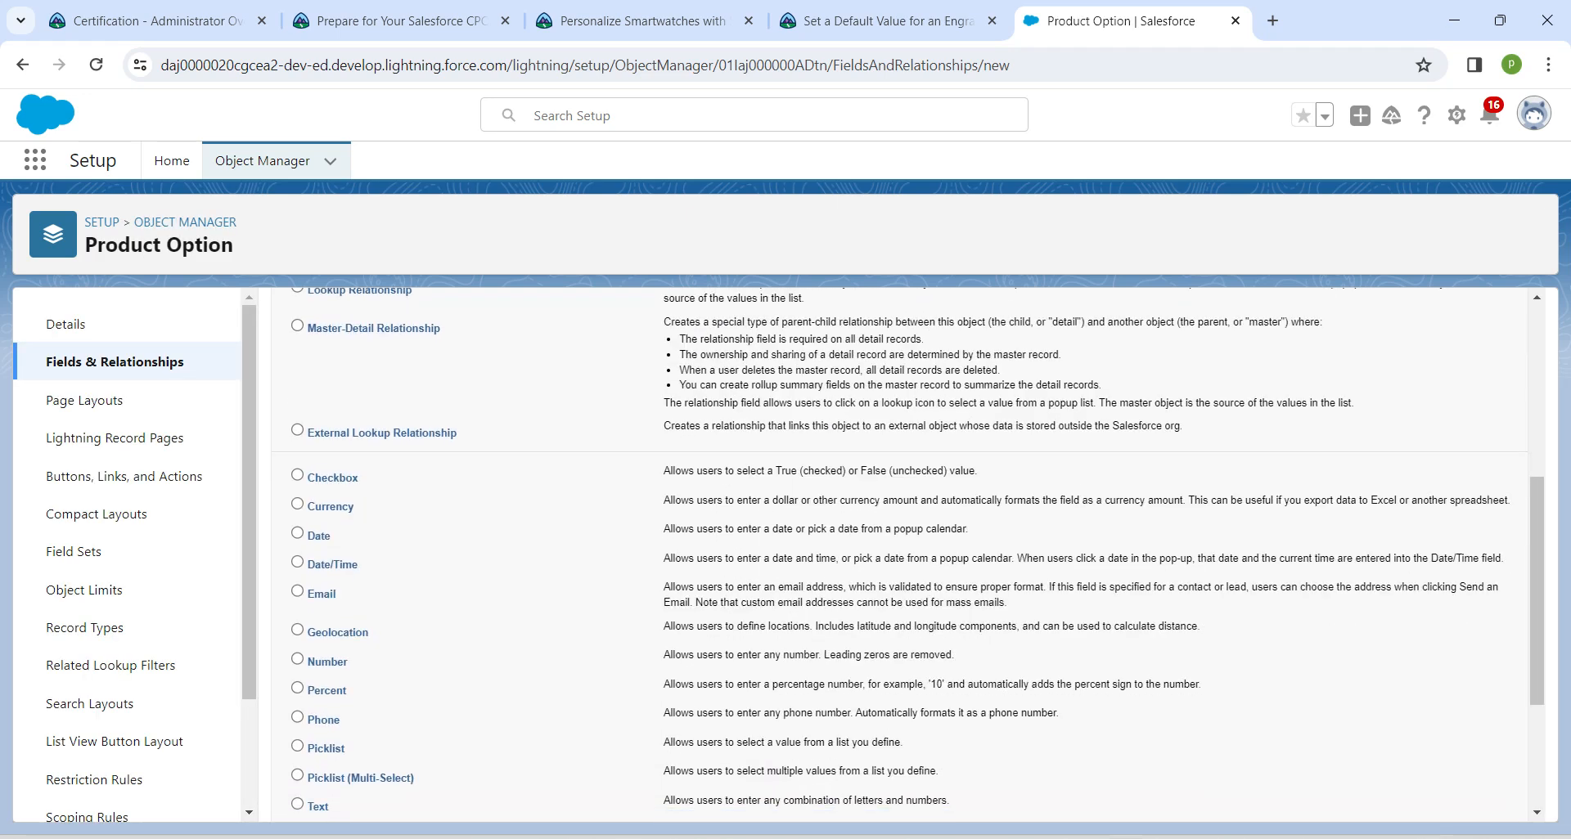
{"action": "left_click", "coordinate": [297, 684]}
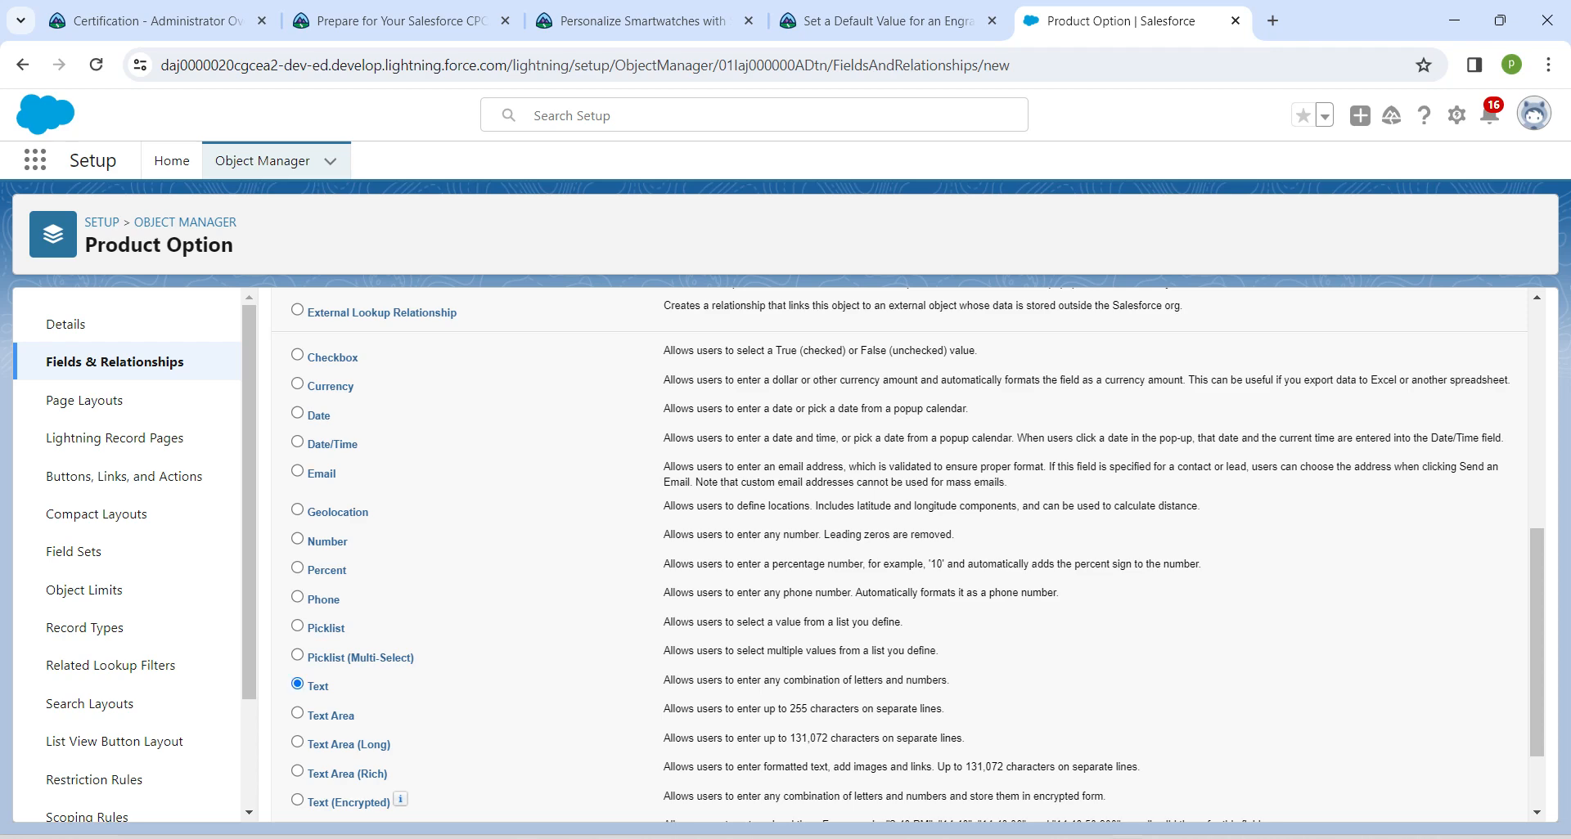
{"action": "scroll", "coordinate": [297, 684], "scroll_direction": "down", "scroll_amount": 2}
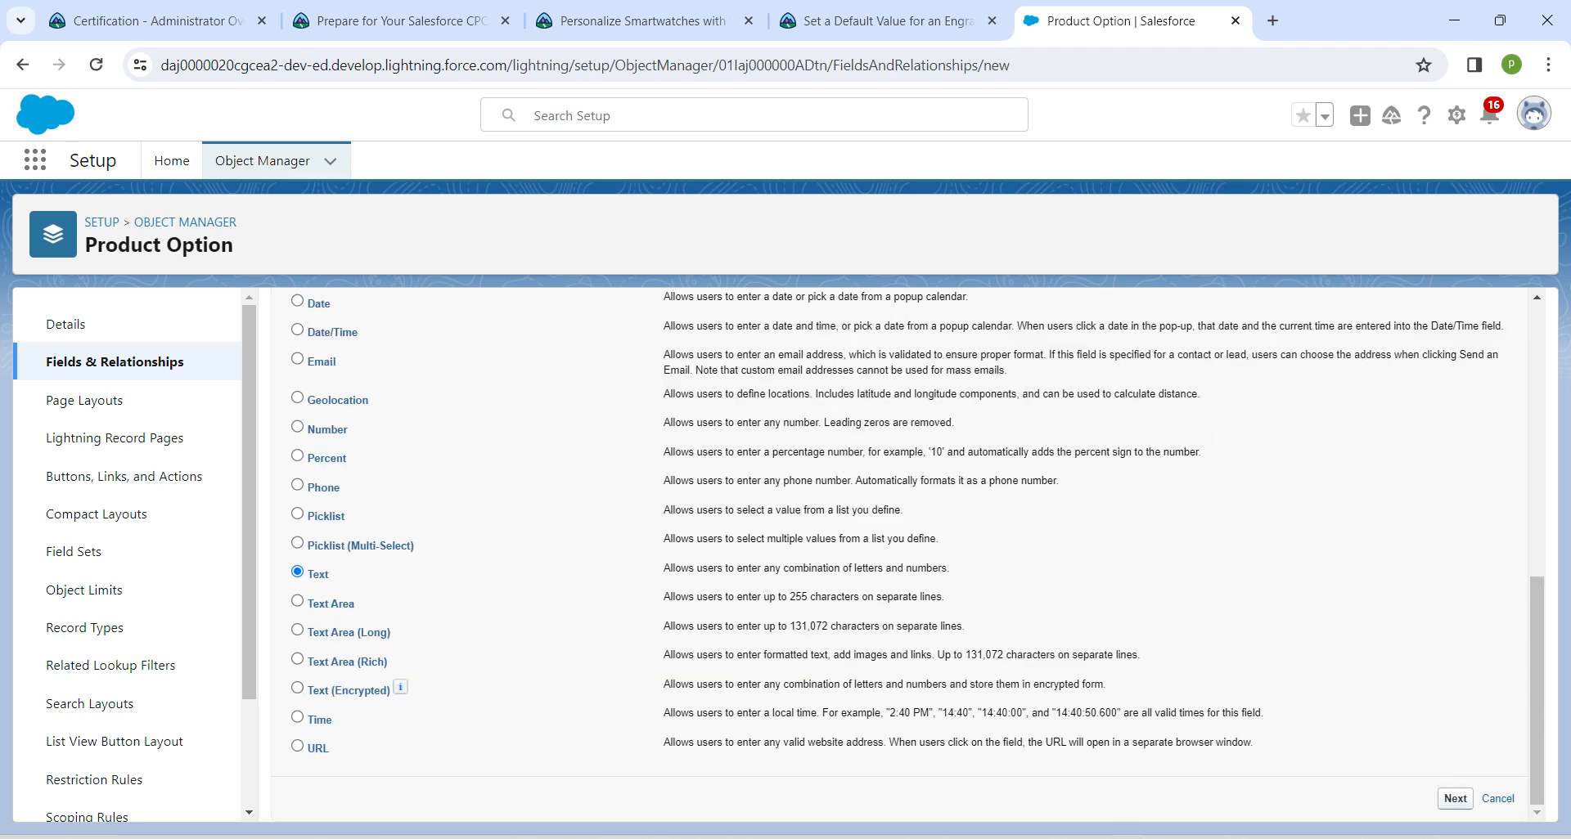
{"action": "left_click", "coordinate": [1454, 798]}
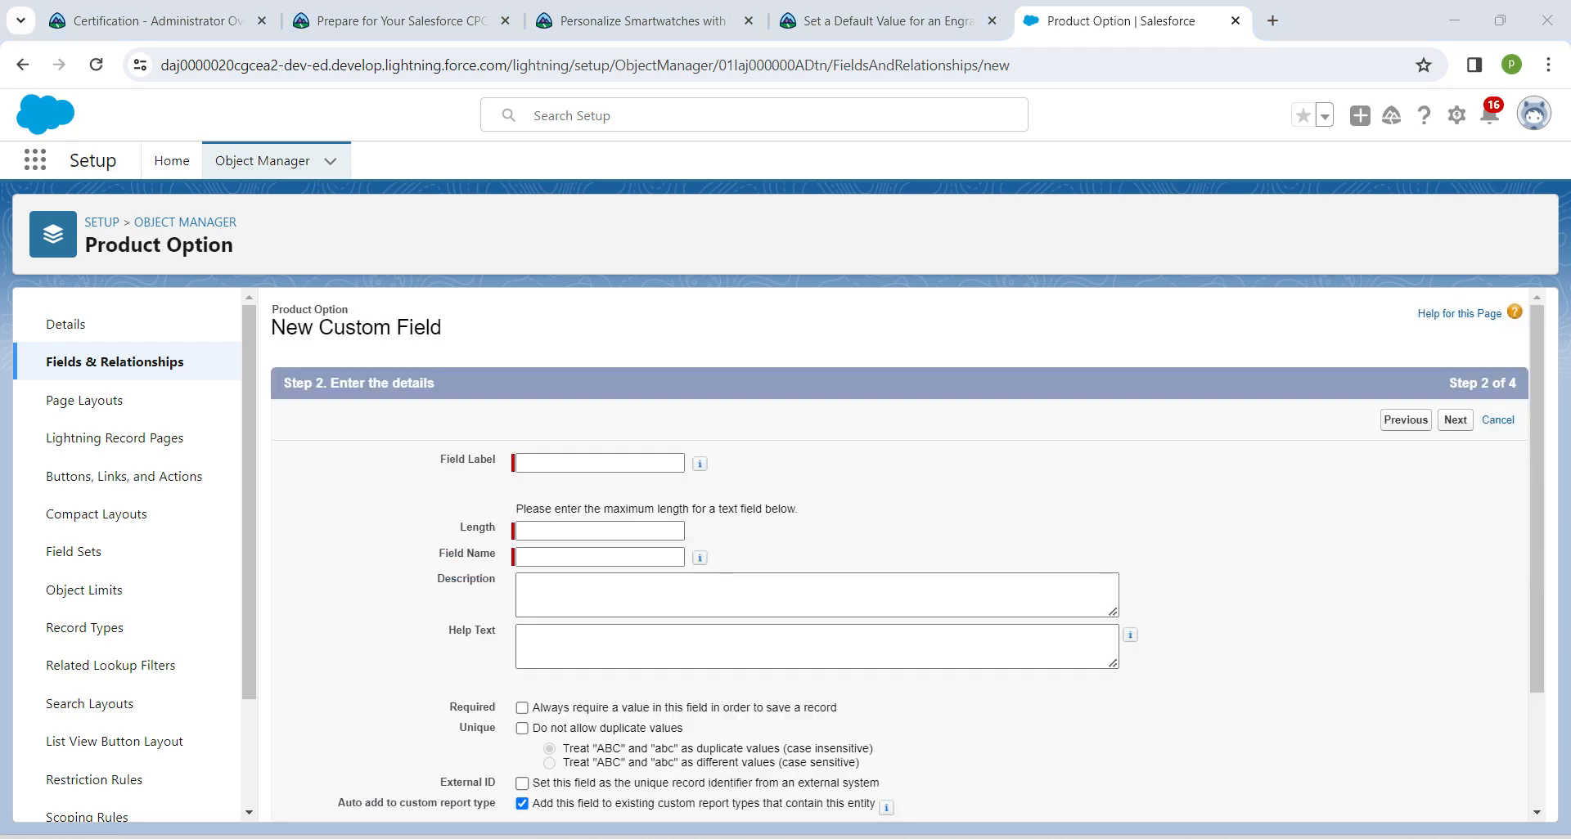
- Following the Trailhead instructions, set the new field's label to Engraving and its length to 100
{"action": "left_click", "coordinate": [880, 21]}
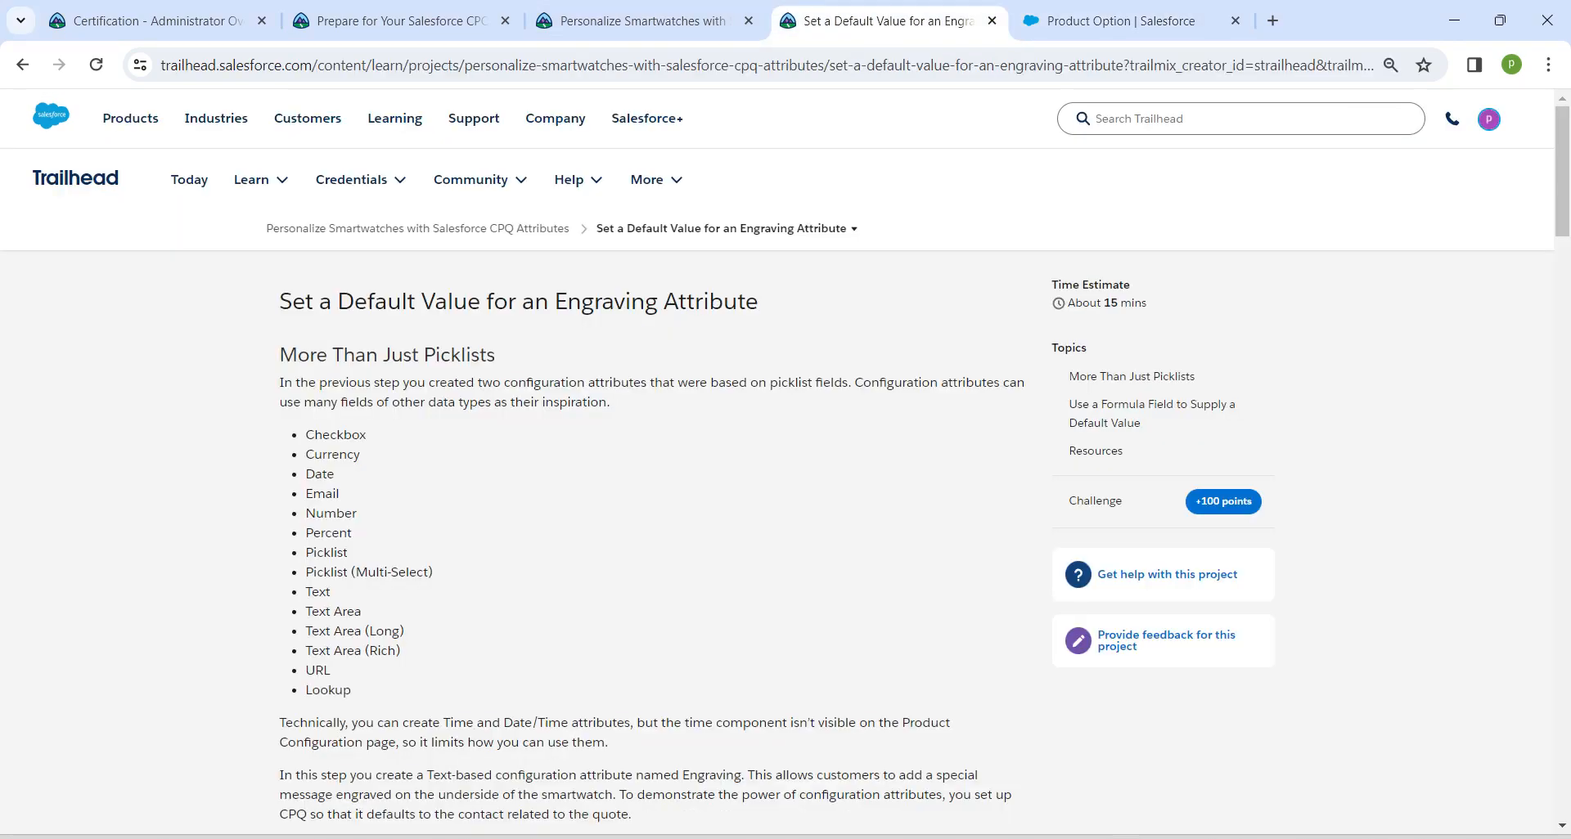
{"action": "scroll", "coordinate": [785, 491], "scroll_direction": "down", "scroll_amount": 15}
{"action": "scroll", "coordinate": [785, 491], "scroll_direction": "up", "scroll_amount": 10}
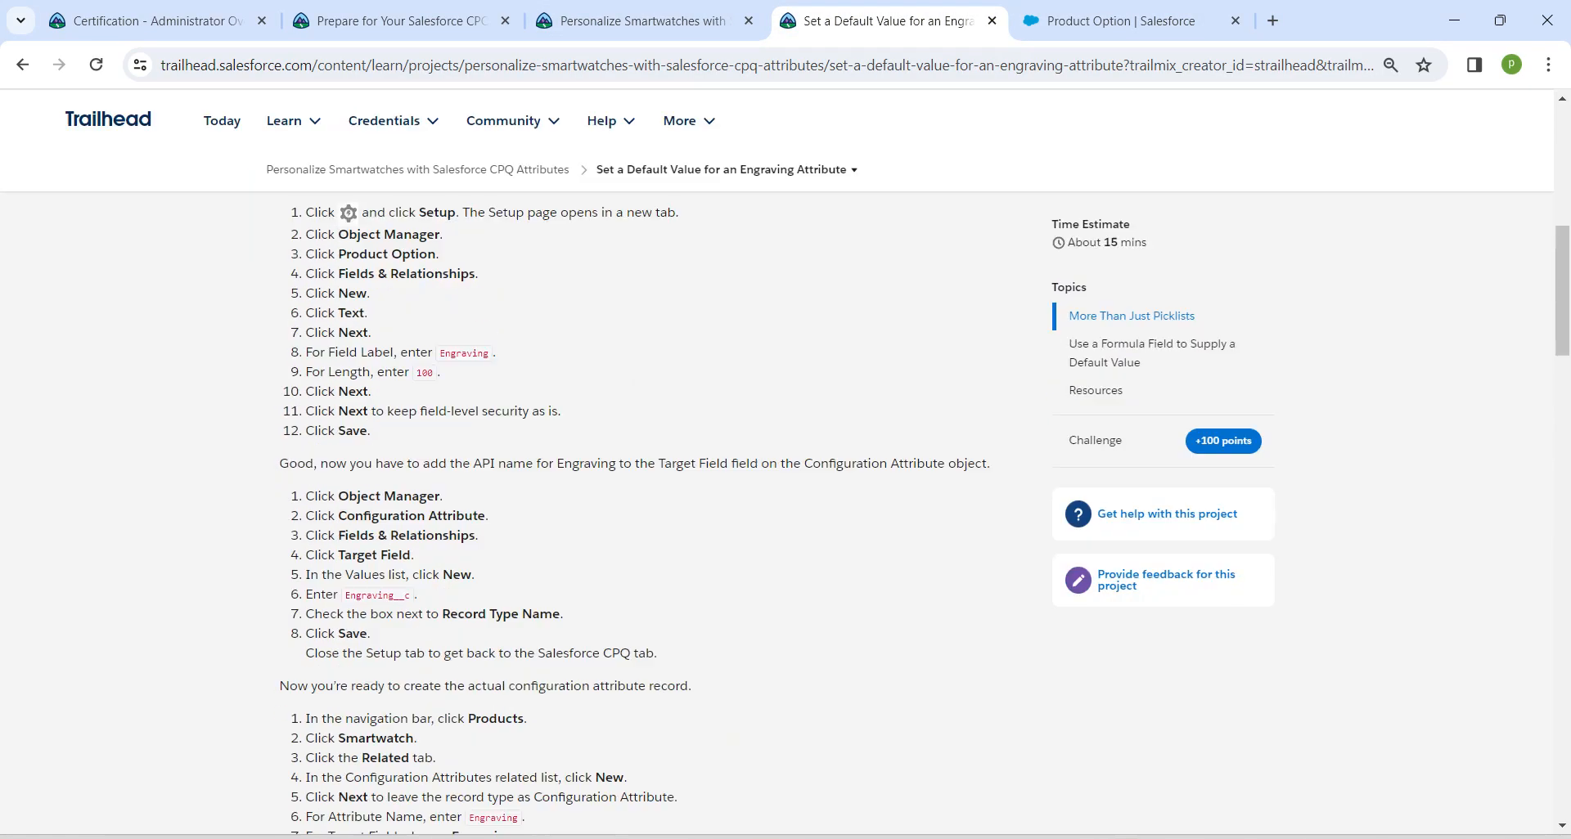
{"action": "scroll", "coordinate": [785, 491], "scroll_direction": "up", "scroll_amount": 2}
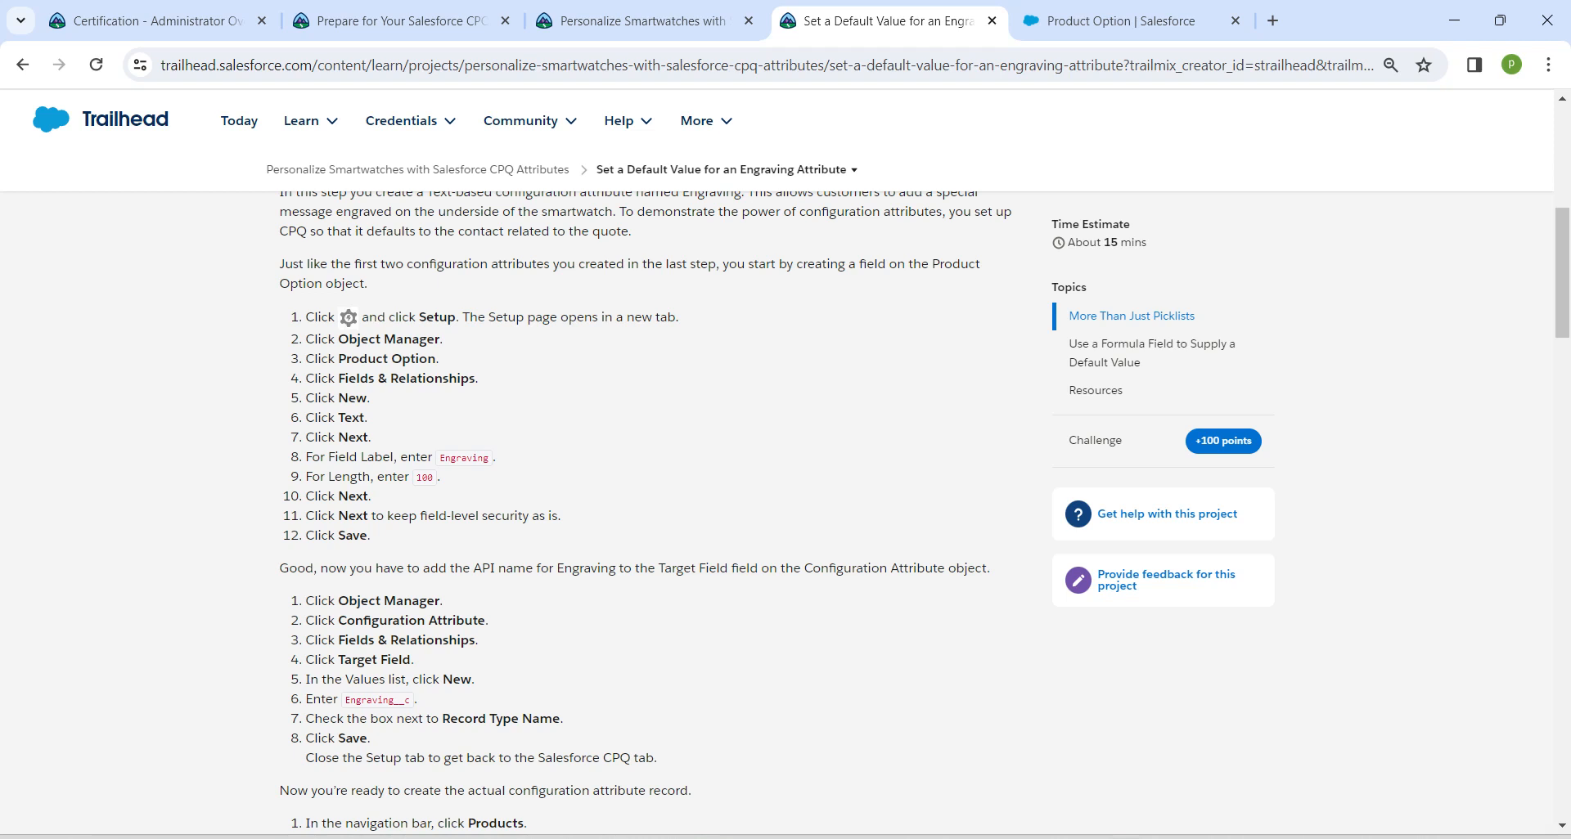
{"action": "left_click_drag", "start_coordinate": [440, 458], "coordinate": [433, 477]}
{"action": "key", "text": "ctrl+Tab"}
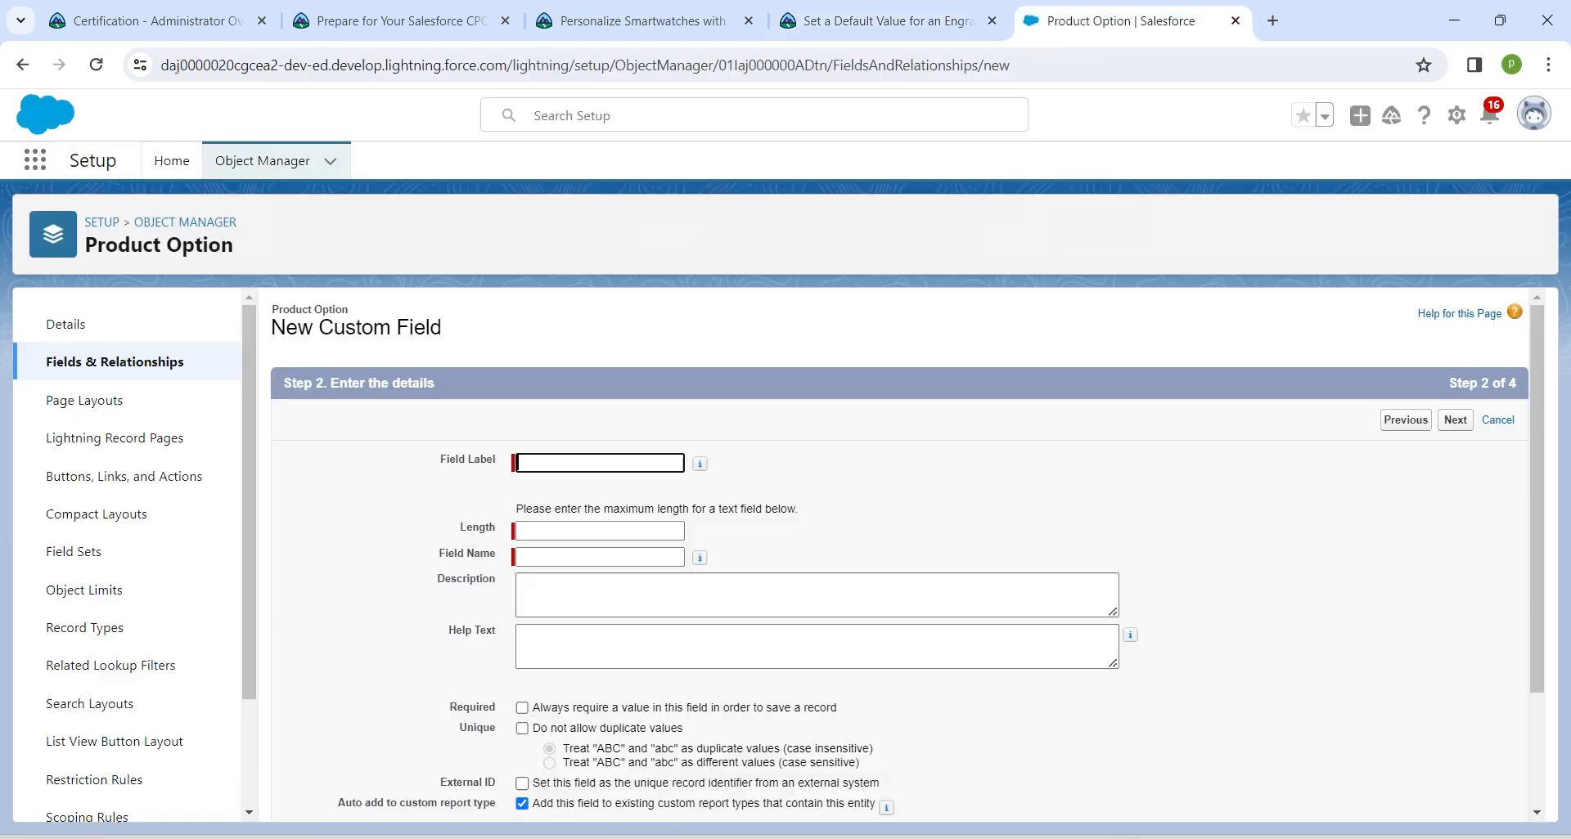
{"action": "type", "text": "Engraving"}
{"action": "key", "text": "Tab"}
{"action": "type", "text": "1"}
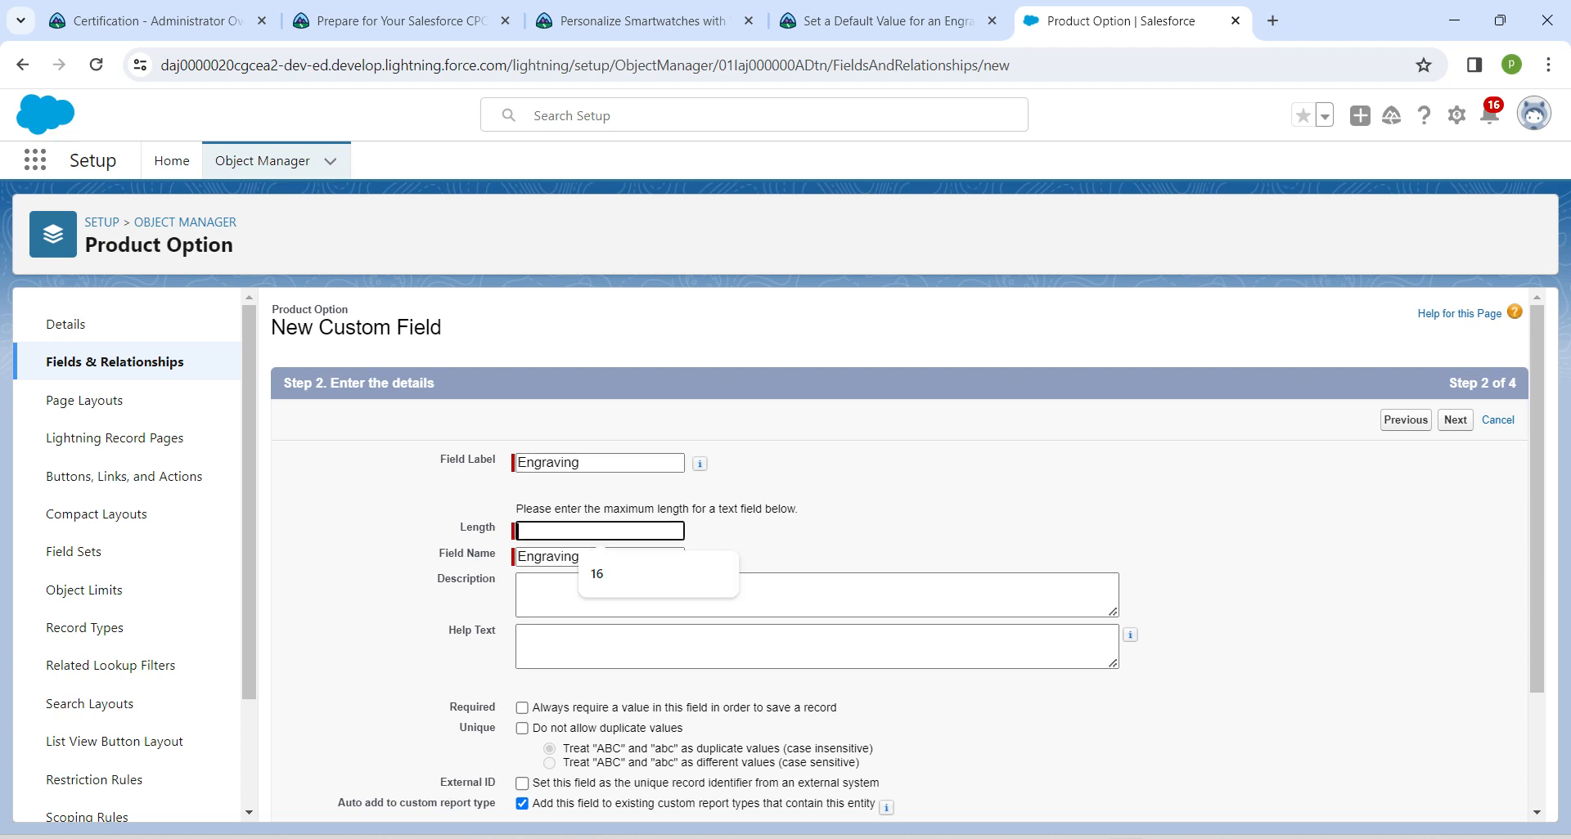
{"action": "type", "text": "00"}
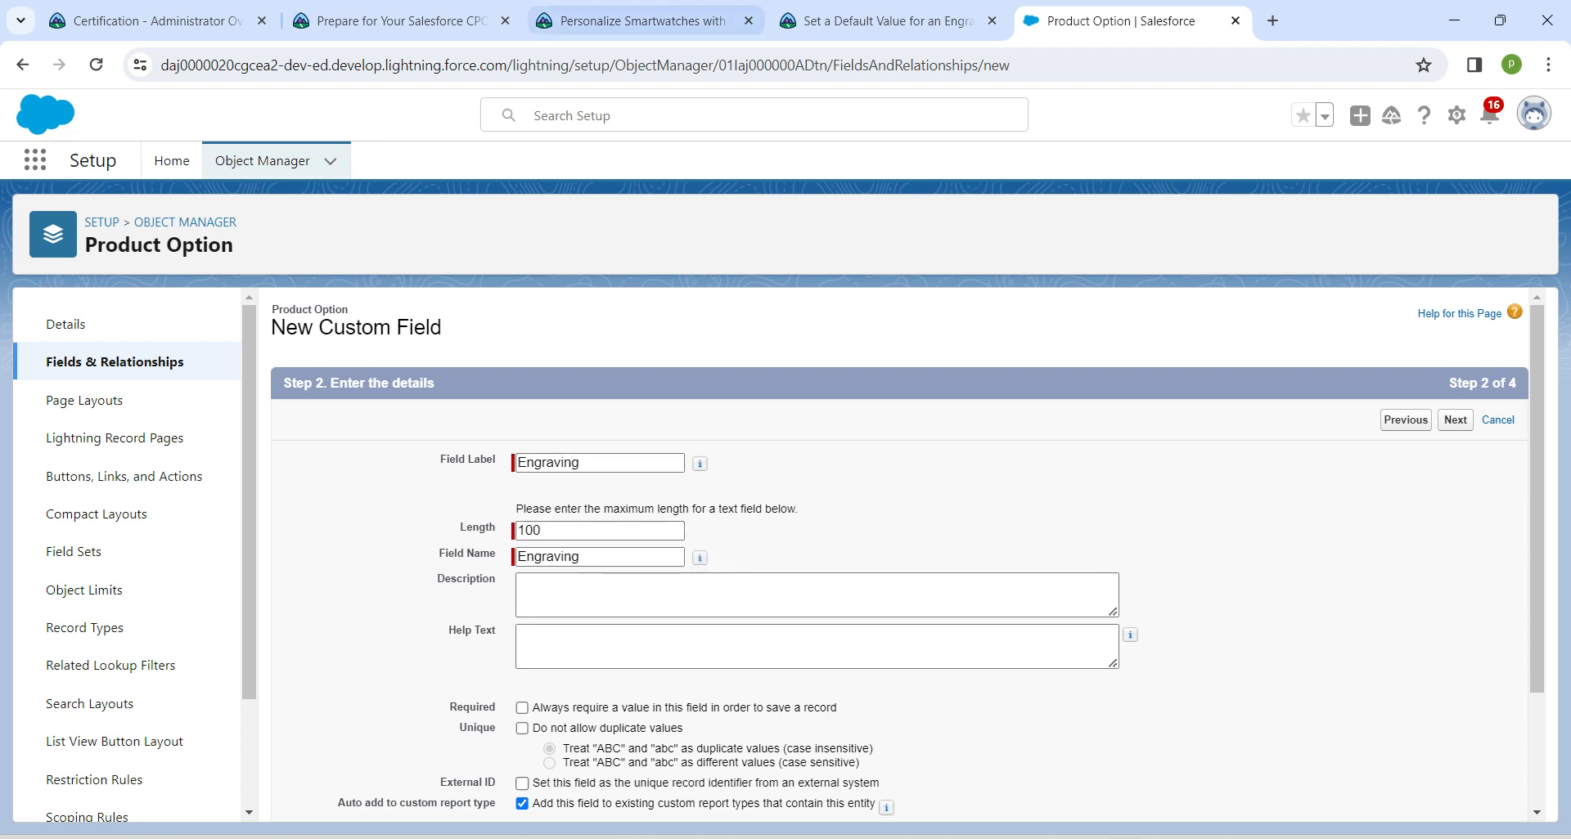
- Save the Engraving field, keeping the default field-level security and page layout assignments
{"action": "key", "text": "ctrl+shift+Tab"}
{"action": "key", "text": "ctrl+Tab"}
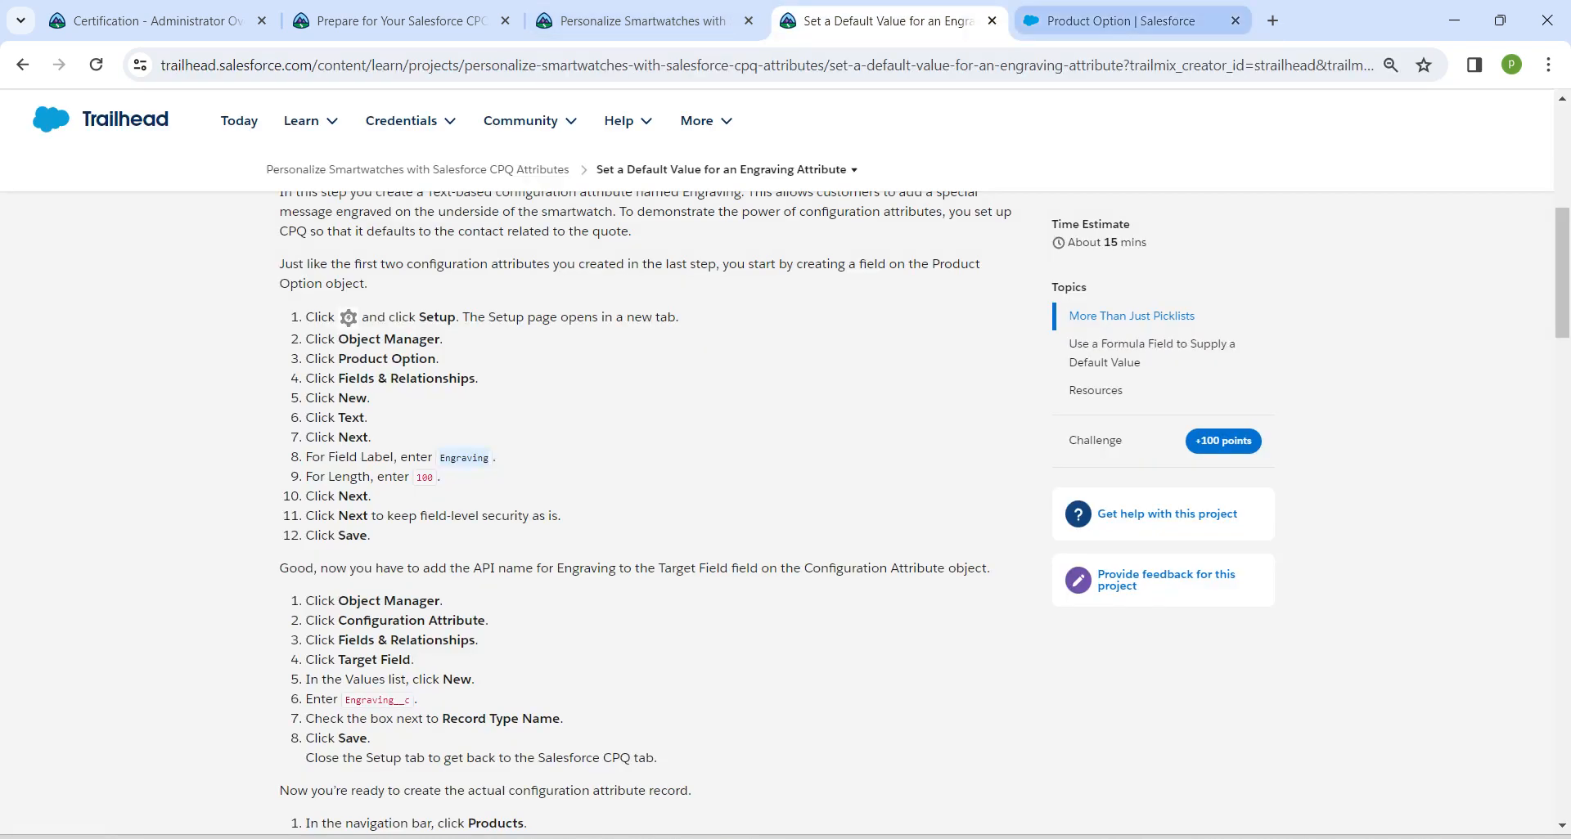
{"action": "left_click", "coordinate": [1453, 419]}
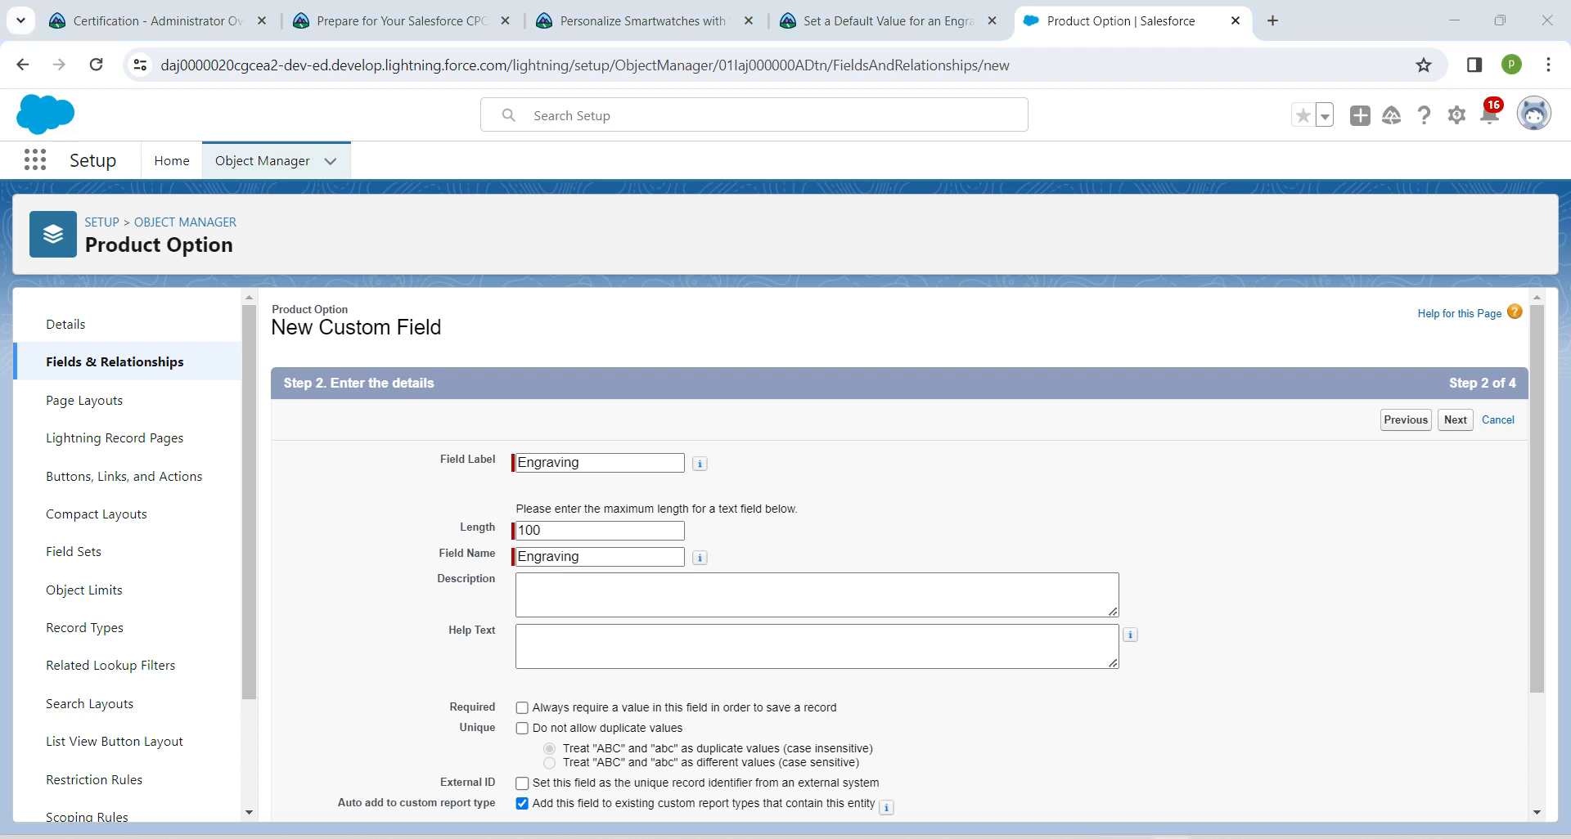
{"action": "left_click", "coordinate": [1454, 420]}
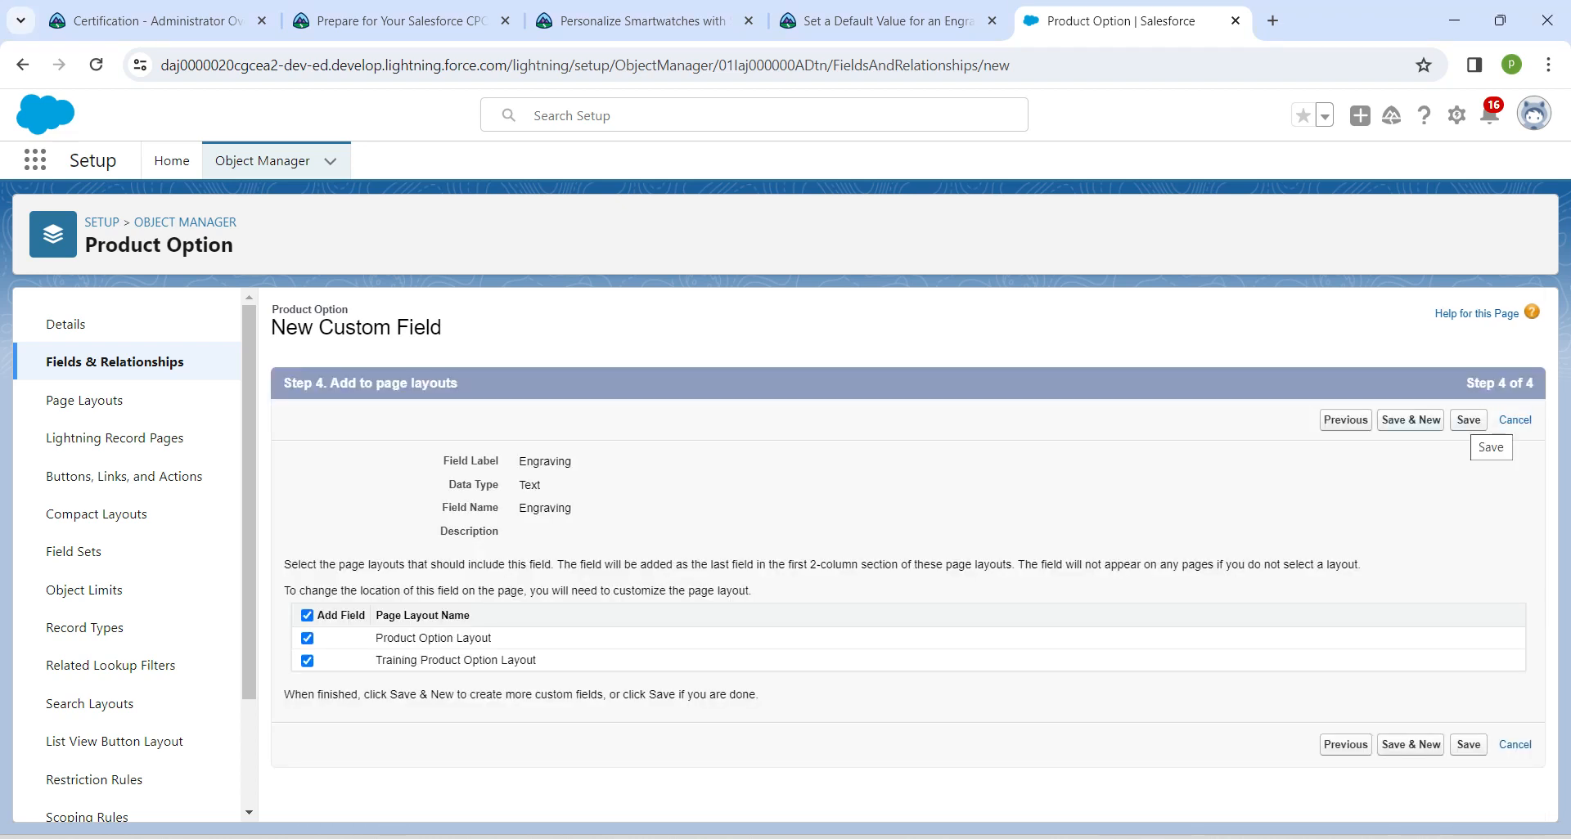
{"action": "left_click", "coordinate": [1468, 420]}
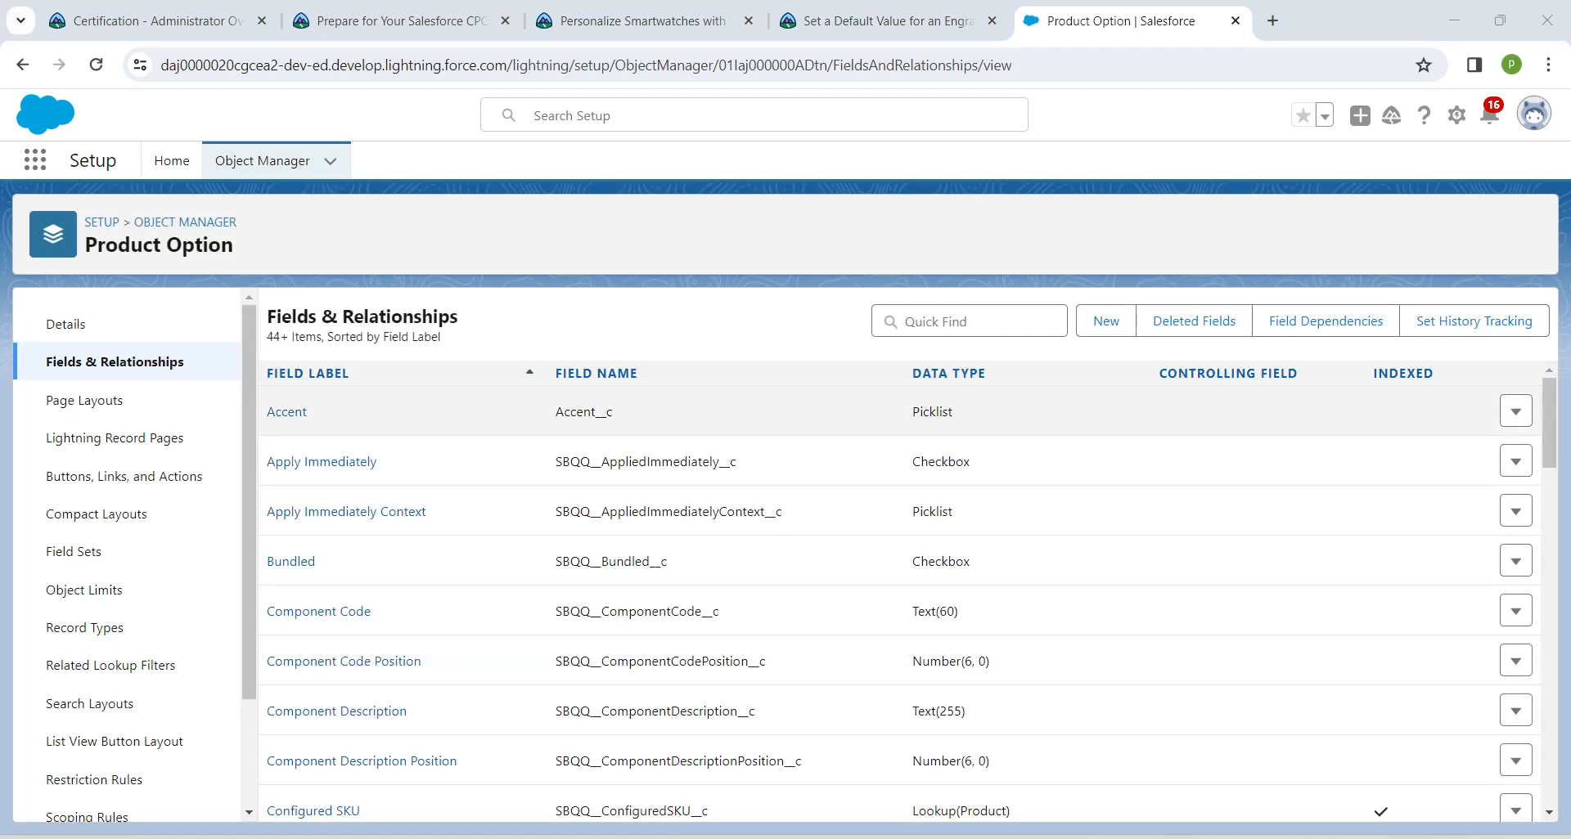
- Return to the Object Manager and open the Fields & Relationships of the Configuration Attribute object
{"action": "left_click", "coordinate": [261, 161]}
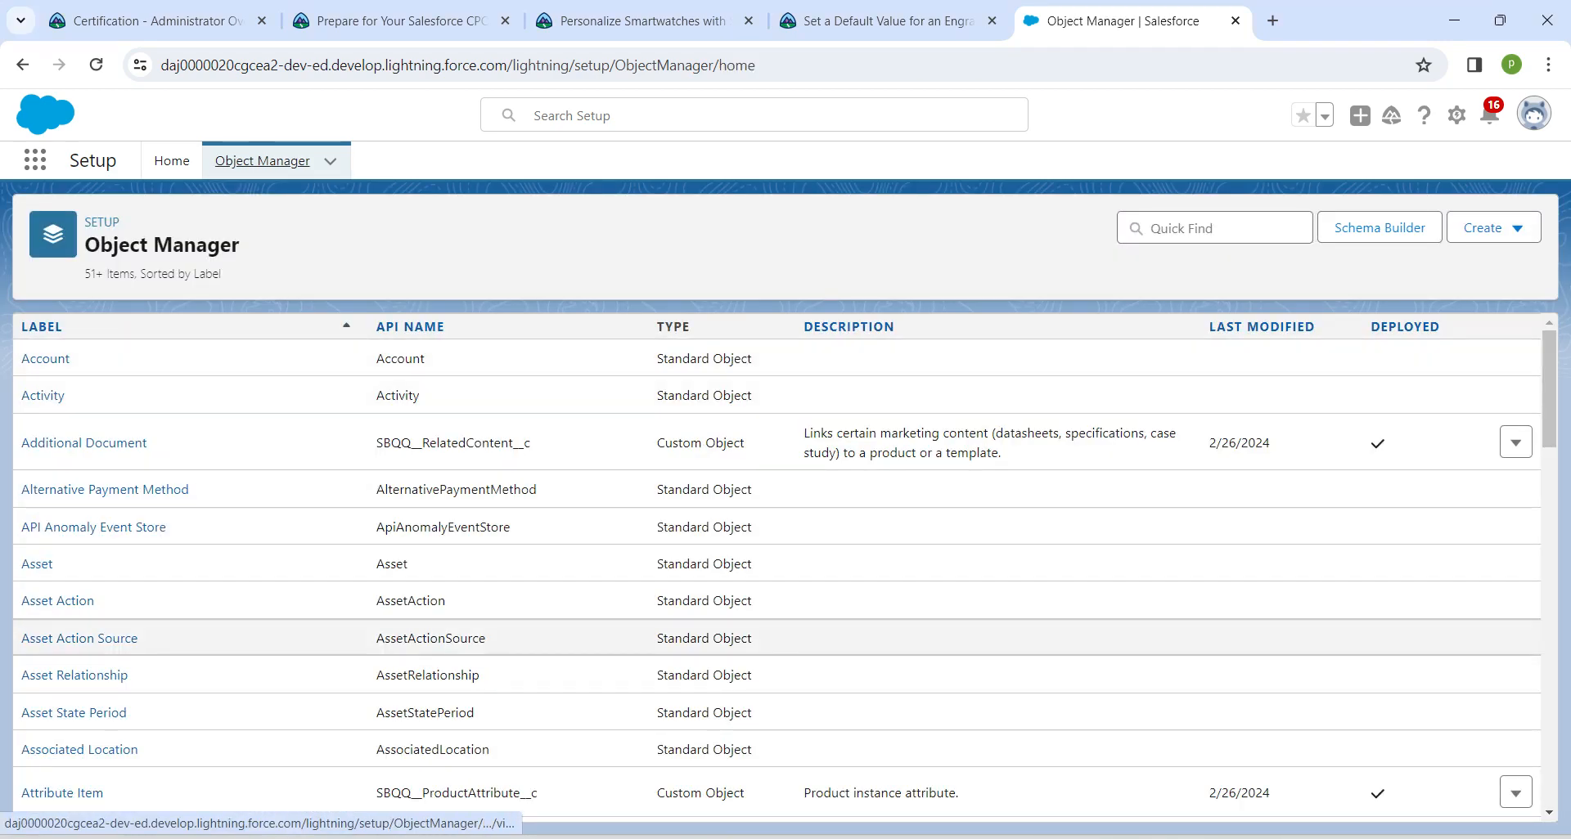
{"action": "scroll", "coordinate": [778, 573], "scroll_direction": "down", "scroll_amount": 5}
{"action": "scroll", "coordinate": [777, 573], "scroll_direction": "down", "scroll_amount": 5}
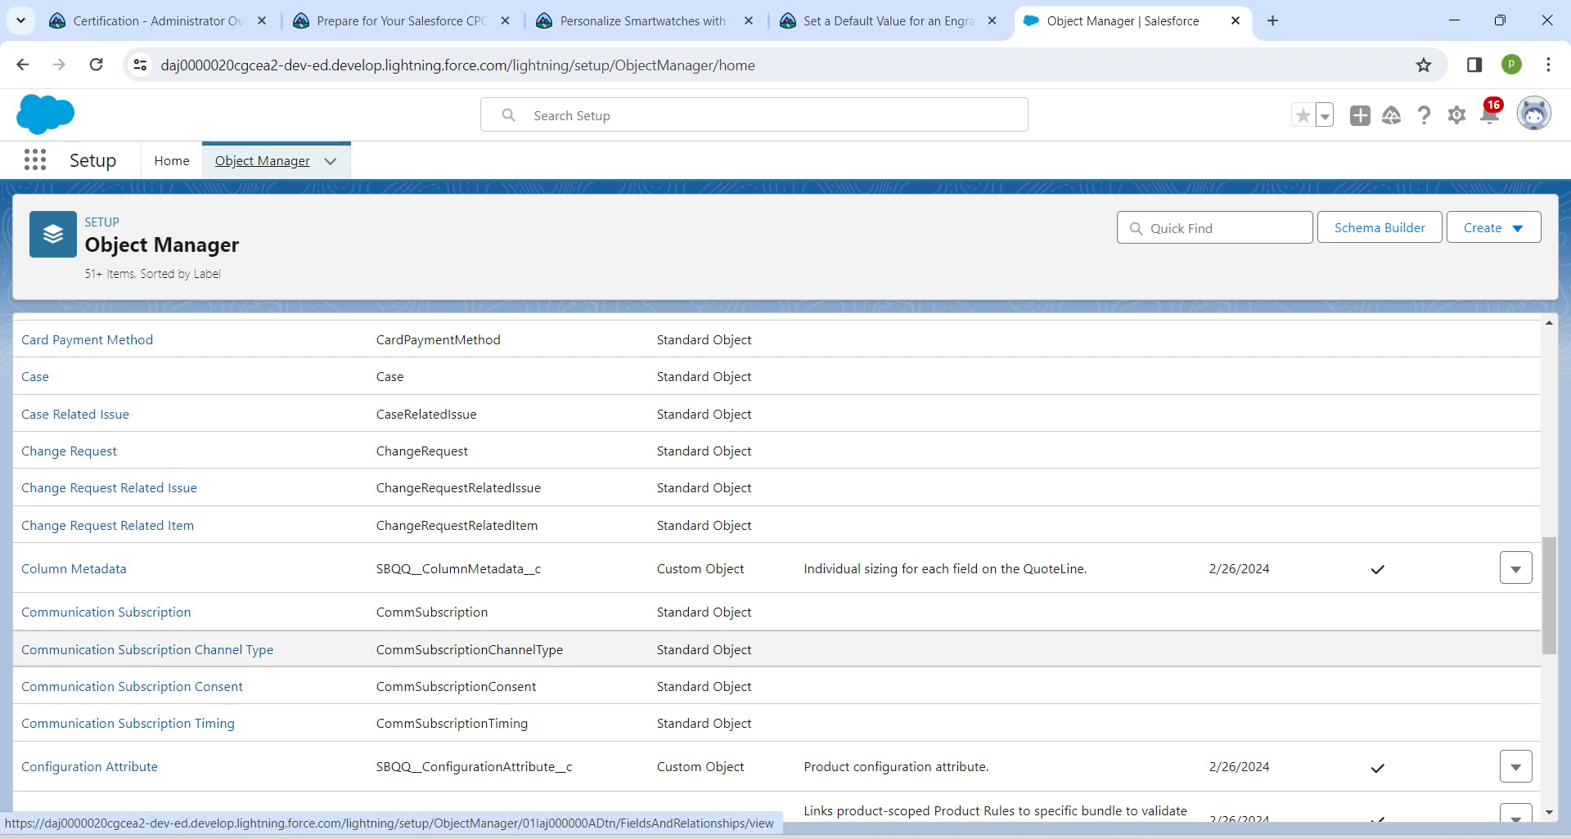
{"action": "scroll", "coordinate": [147, 649], "scroll_direction": "down", "scroll_amount": 1}
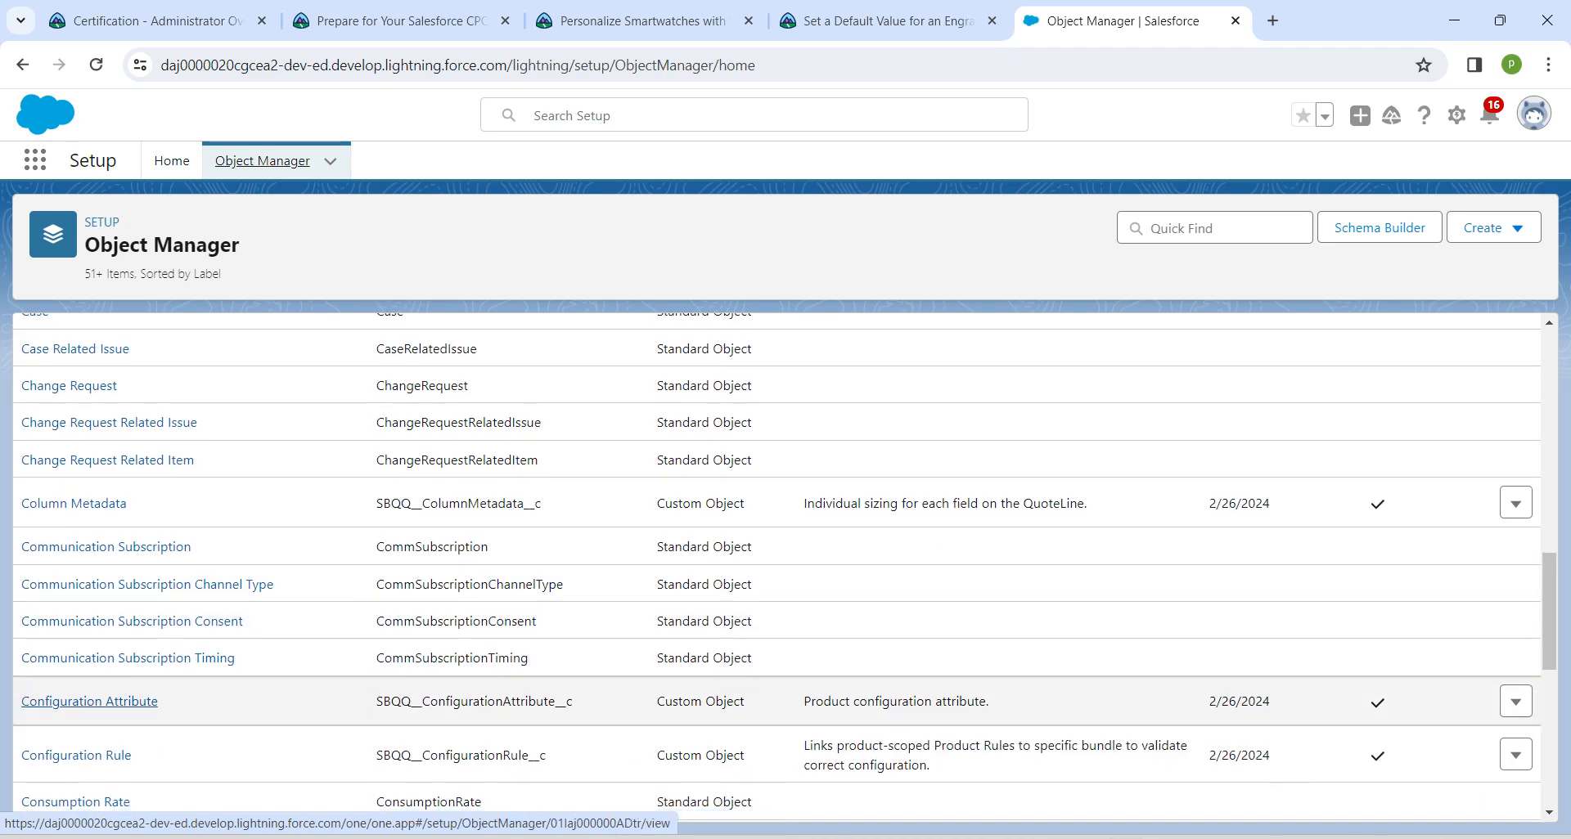
{"action": "left_click", "coordinate": [90, 701]}
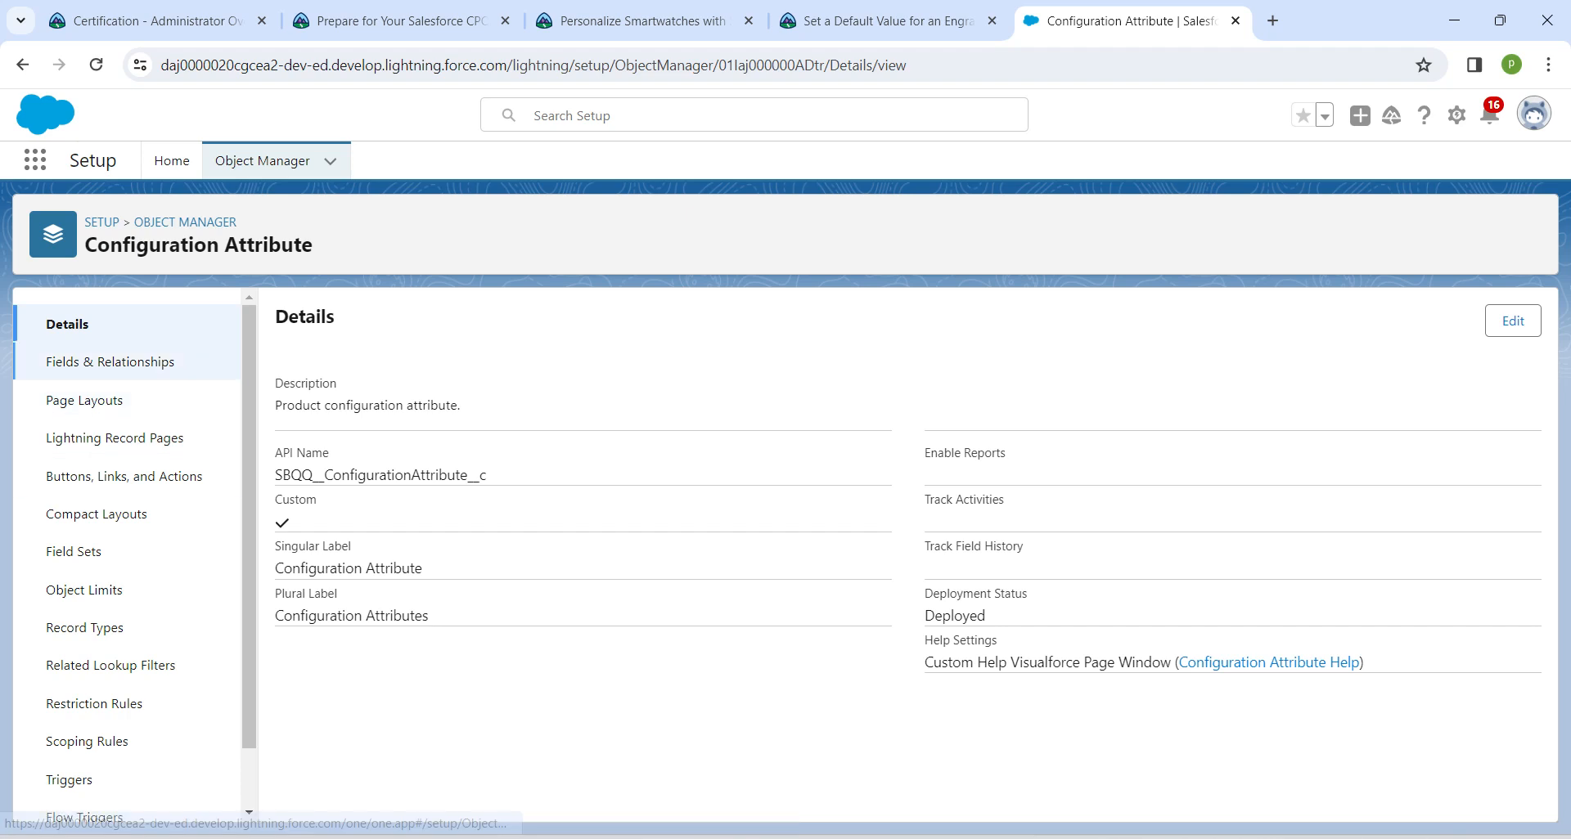
{"action": "left_click", "coordinate": [110, 362]}
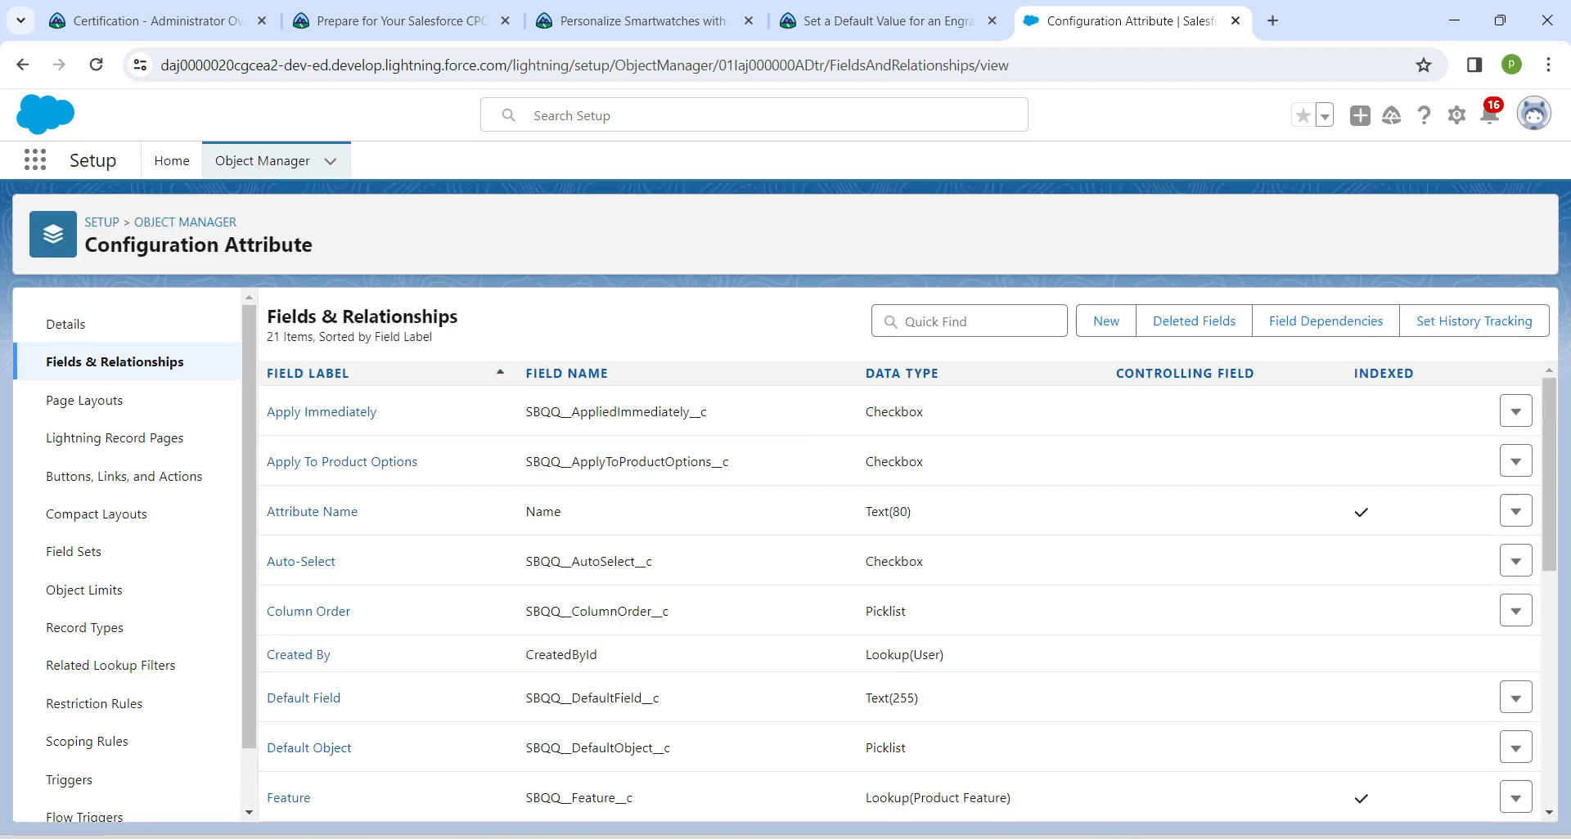
- Search the fields for target, open the Target Field picklist and locate its Values list
{"action": "left_click", "coordinate": [968, 321]}
{"action": "type", "text": "targrt"}
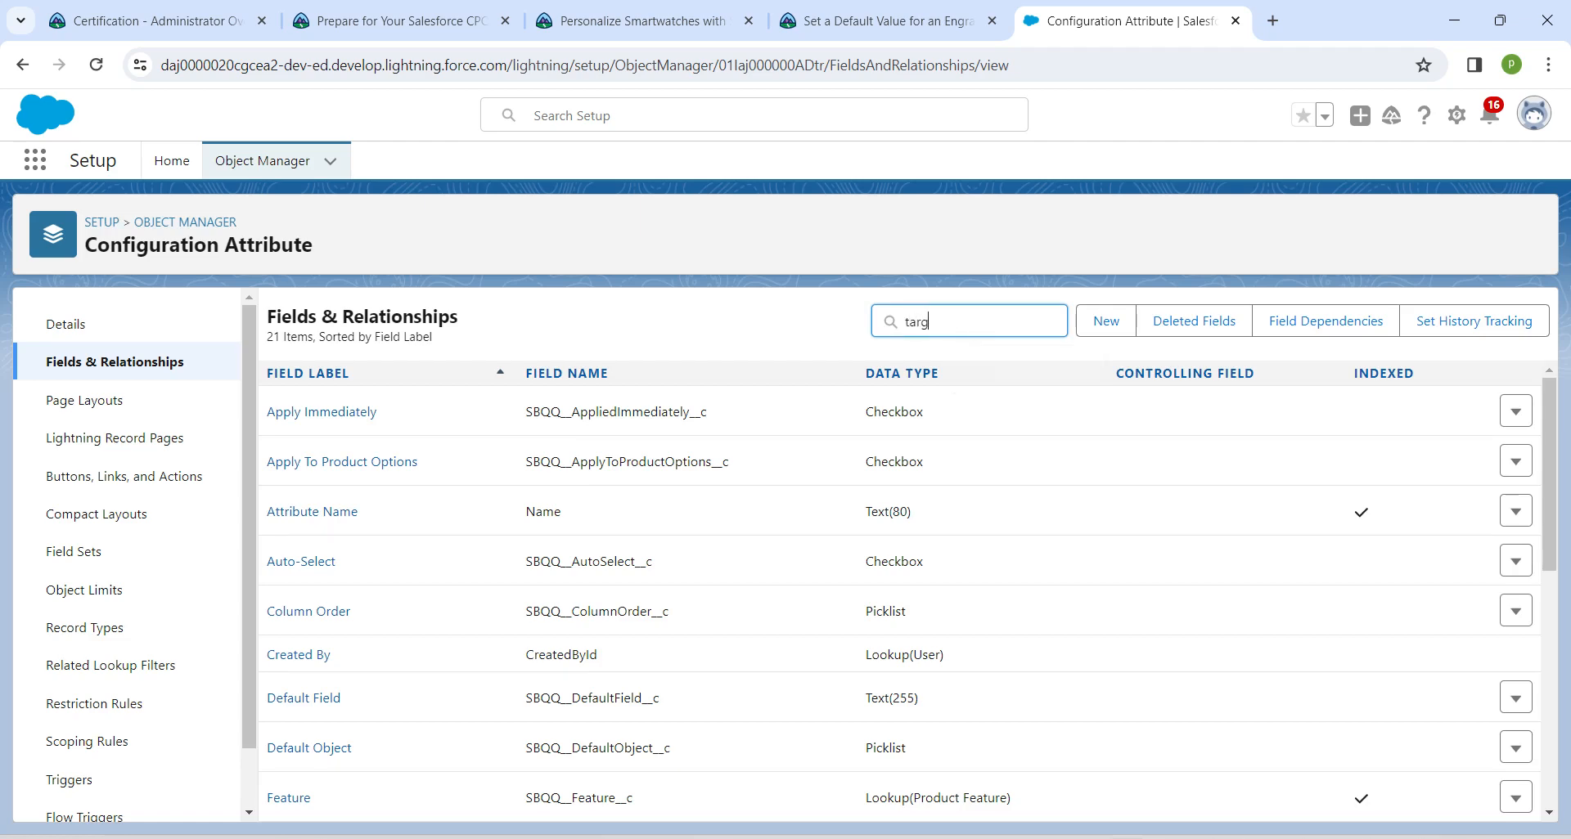
{"action": "key", "text": "BackSpace"}
{"action": "key", "text": "BackSpace"}
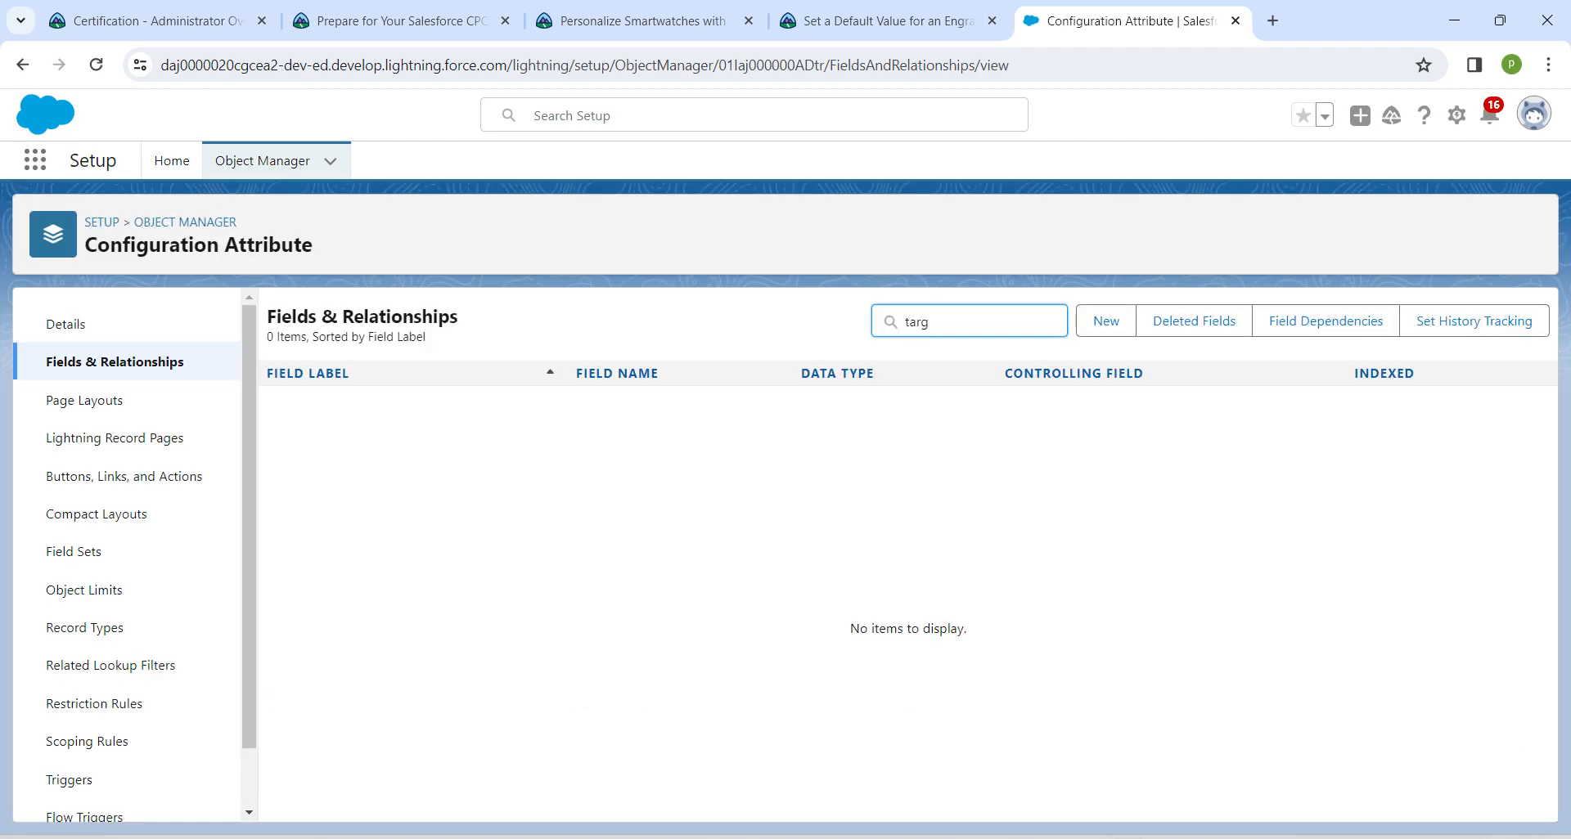
{"action": "type", "text": "et"}
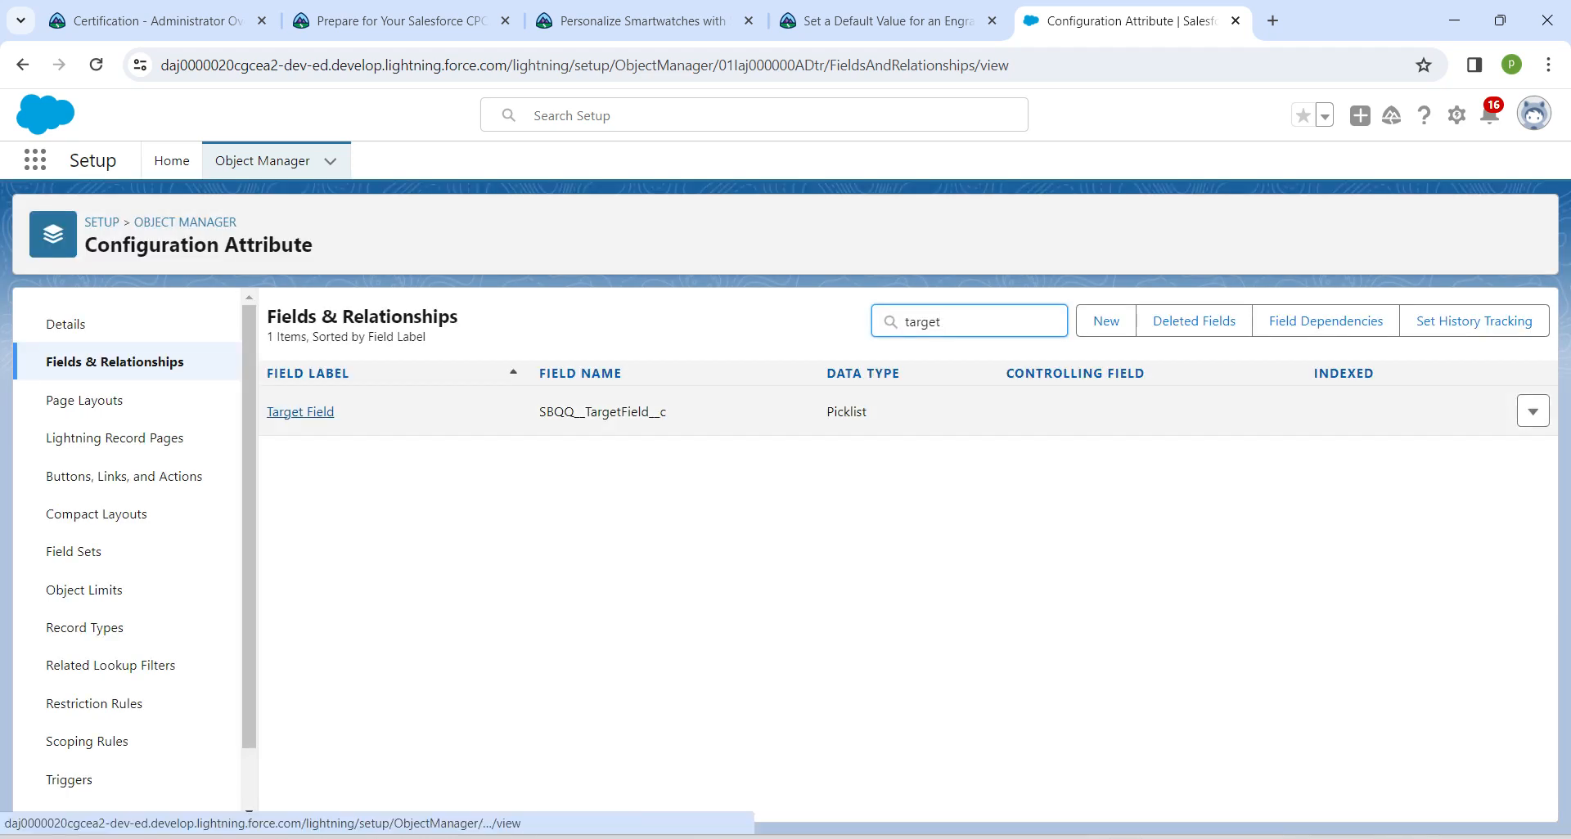
{"action": "left_click", "coordinate": [301, 412]}
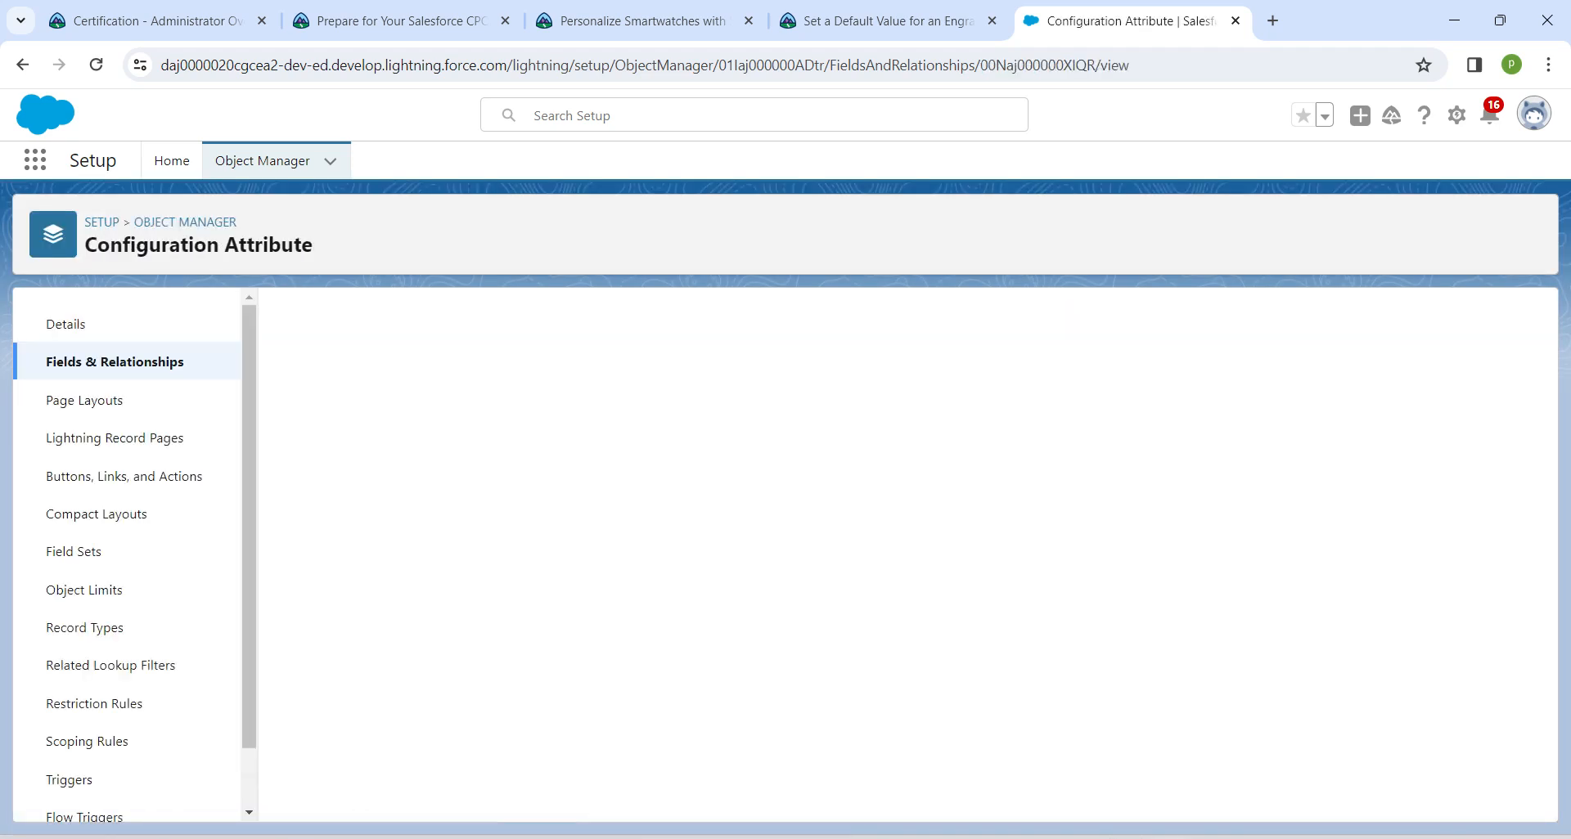
{"action": "scroll", "coordinate": [900, 556], "scroll_direction": "down", "scroll_amount": 8}
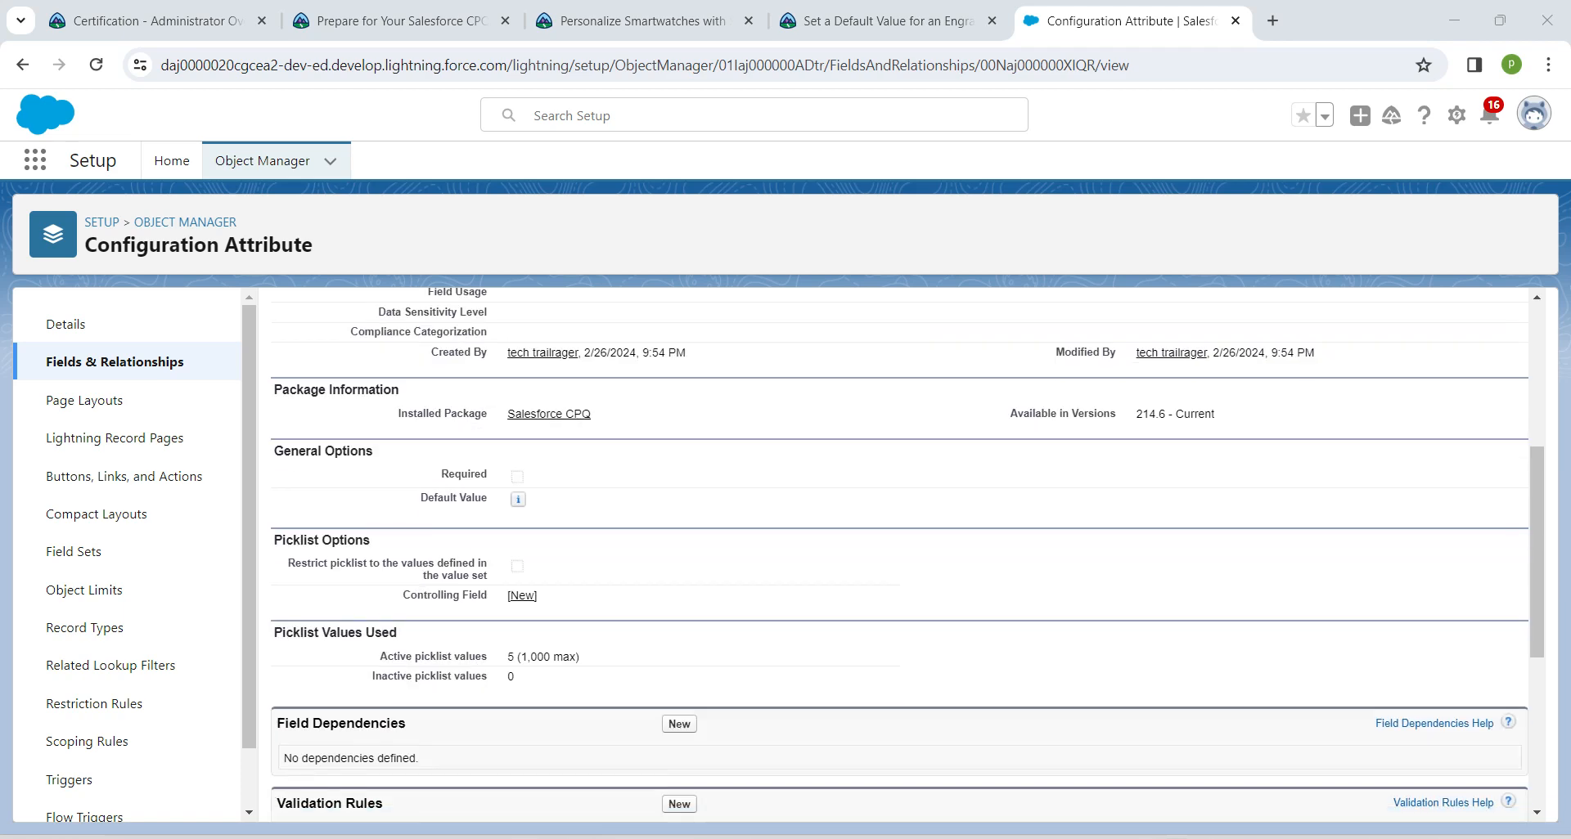
{"action": "scroll", "coordinate": [900, 557], "scroll_direction": "down", "scroll_amount": 1}
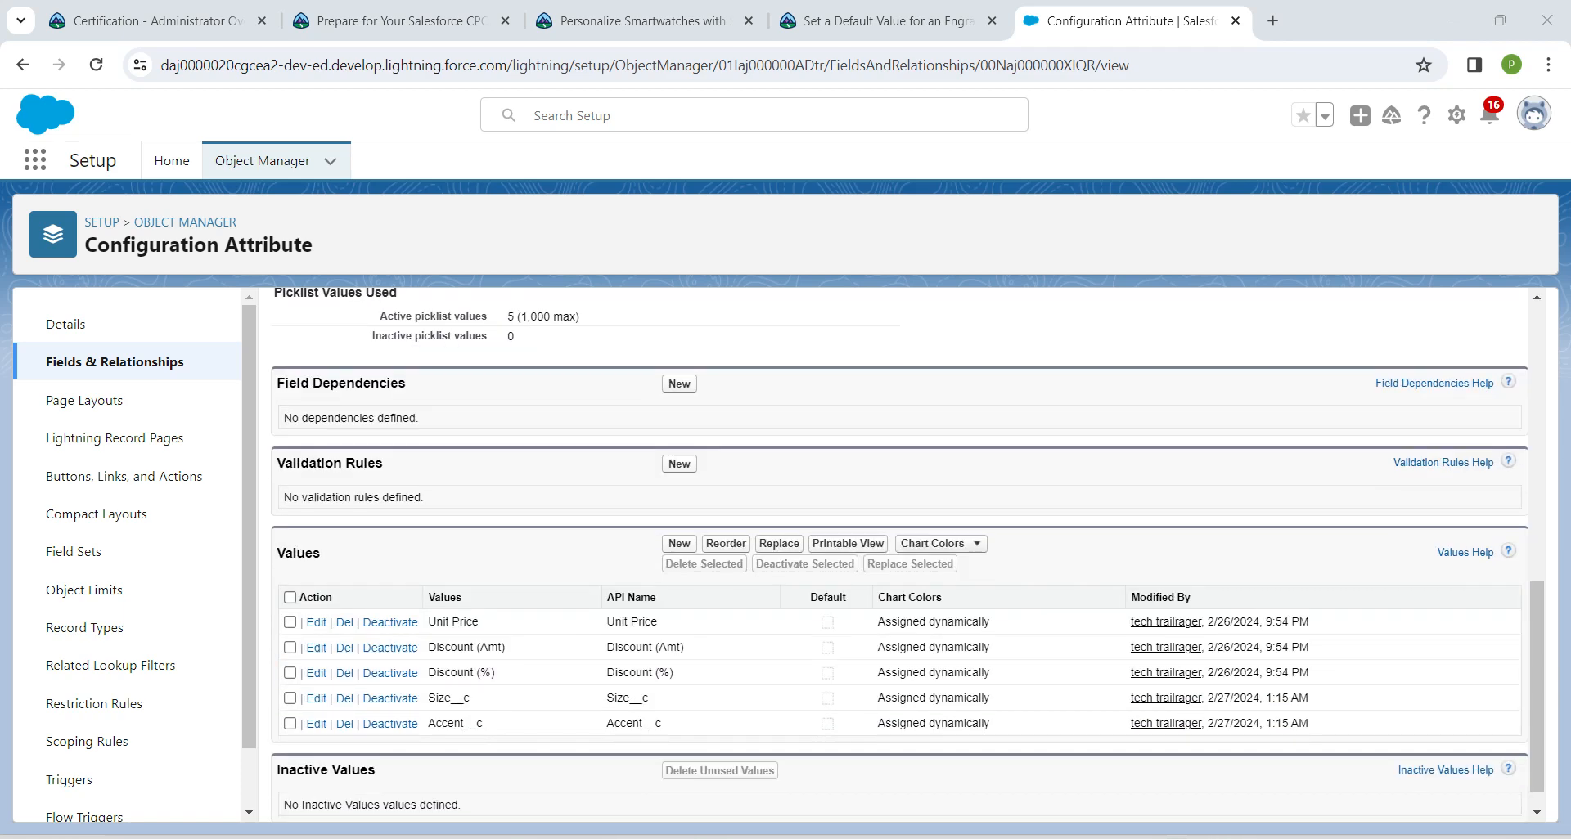
{"action": "double_click", "coordinate": [298, 553]}
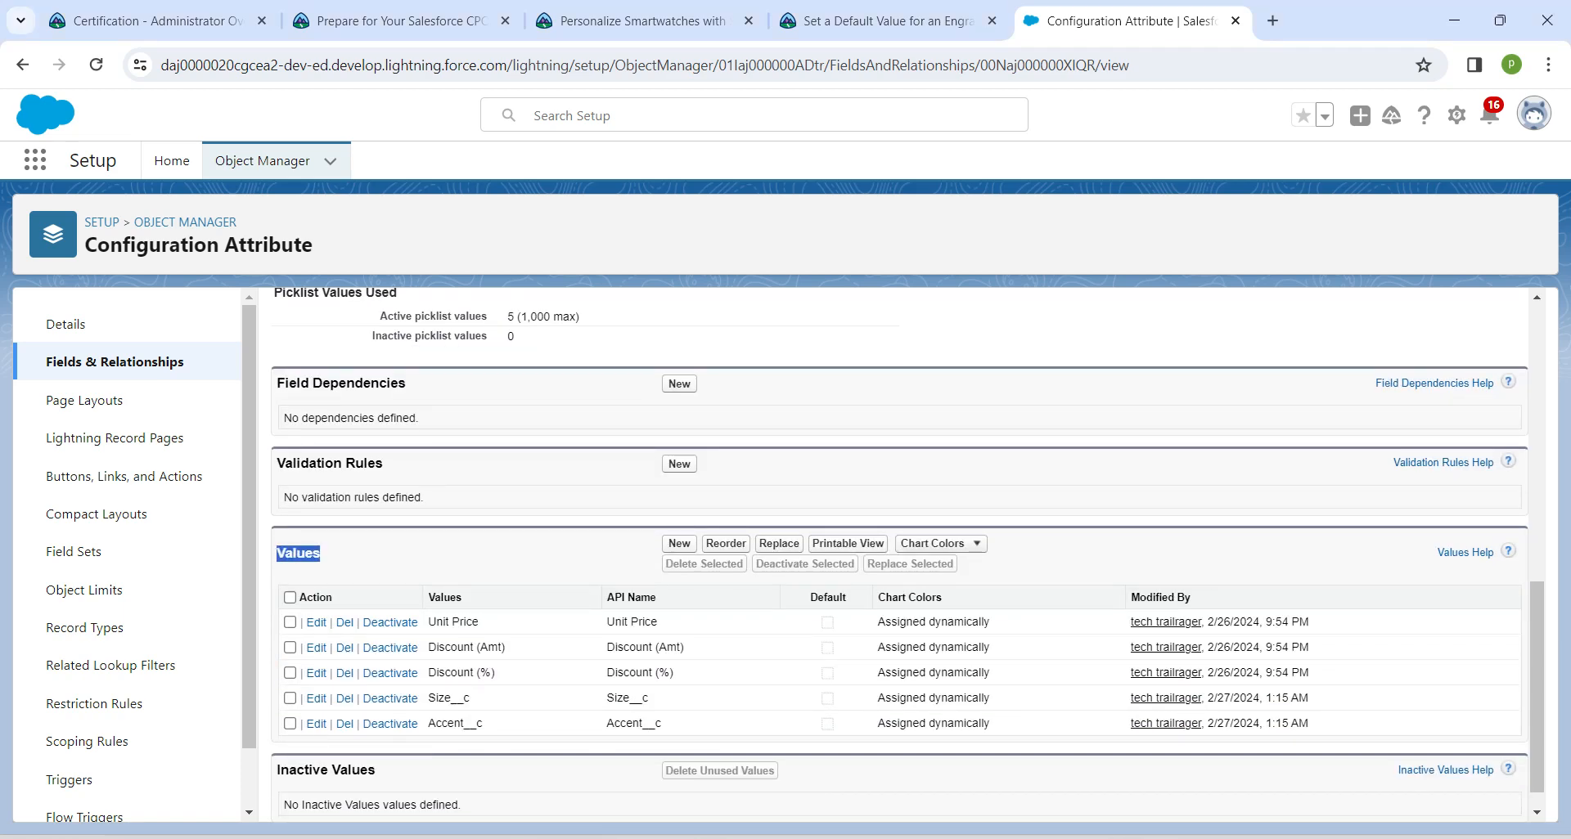
- Following the Trailhead instructions, add the value Engraving__c to the Target Field picklist for all record types and save it
{"action": "left_click", "coordinate": [680, 544]}
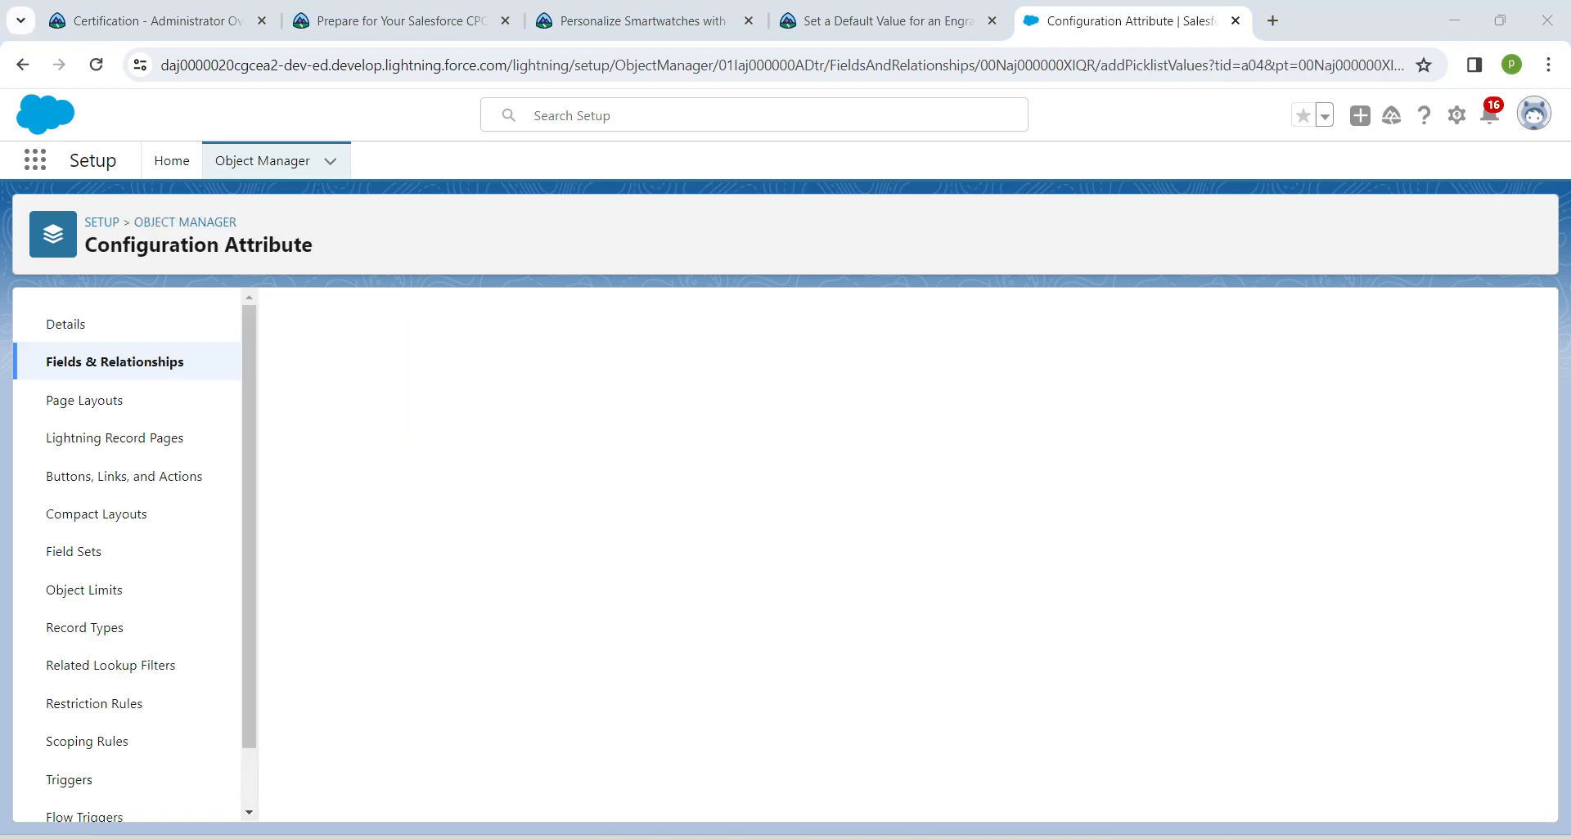
{"action": "left_click", "coordinate": [887, 21]}
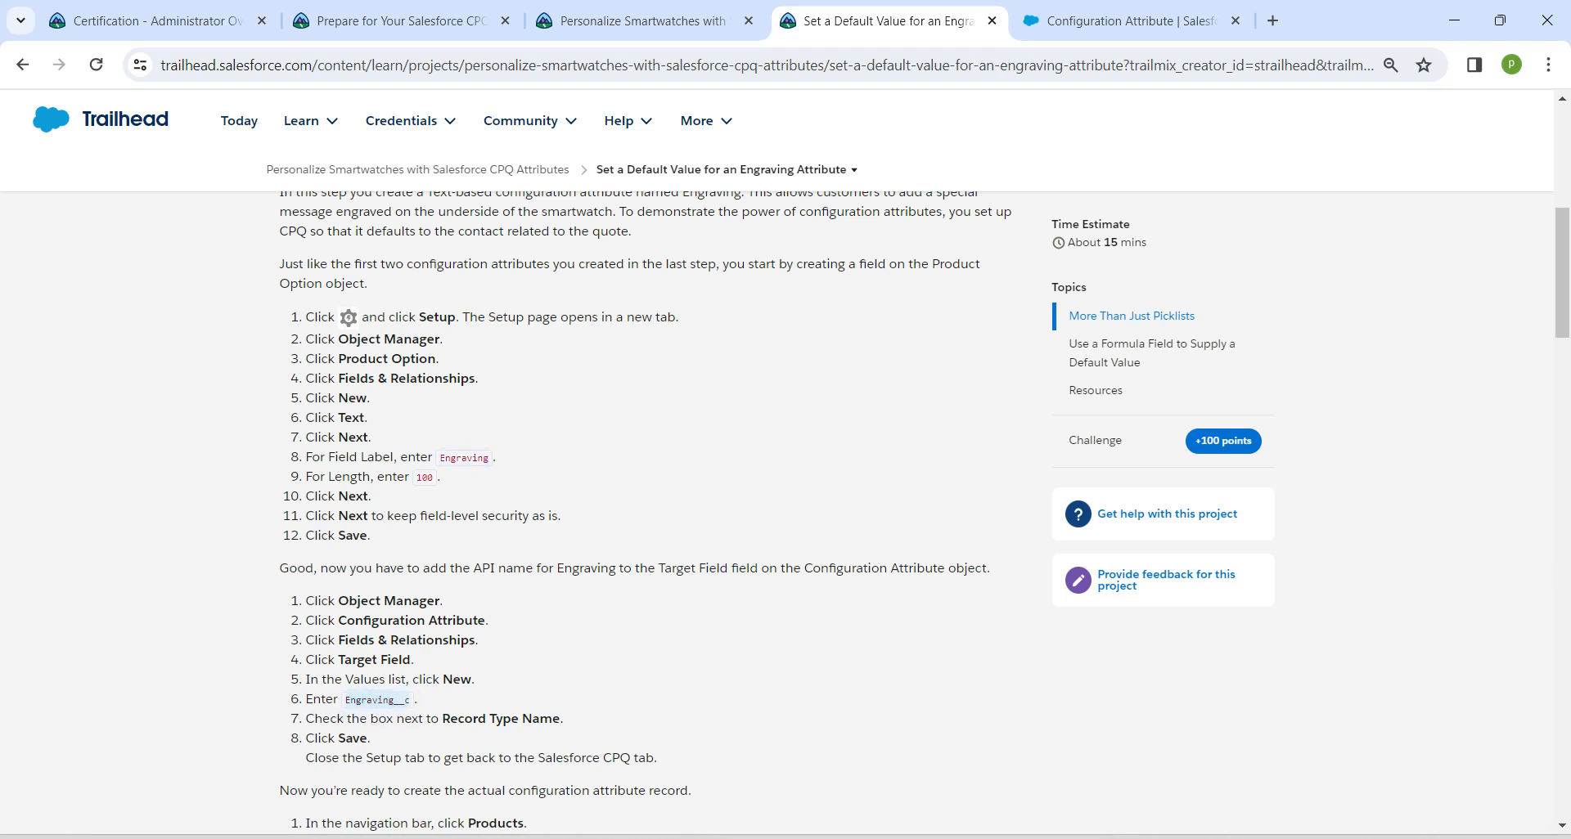
{"action": "key", "text": "ctrl+Tab"}
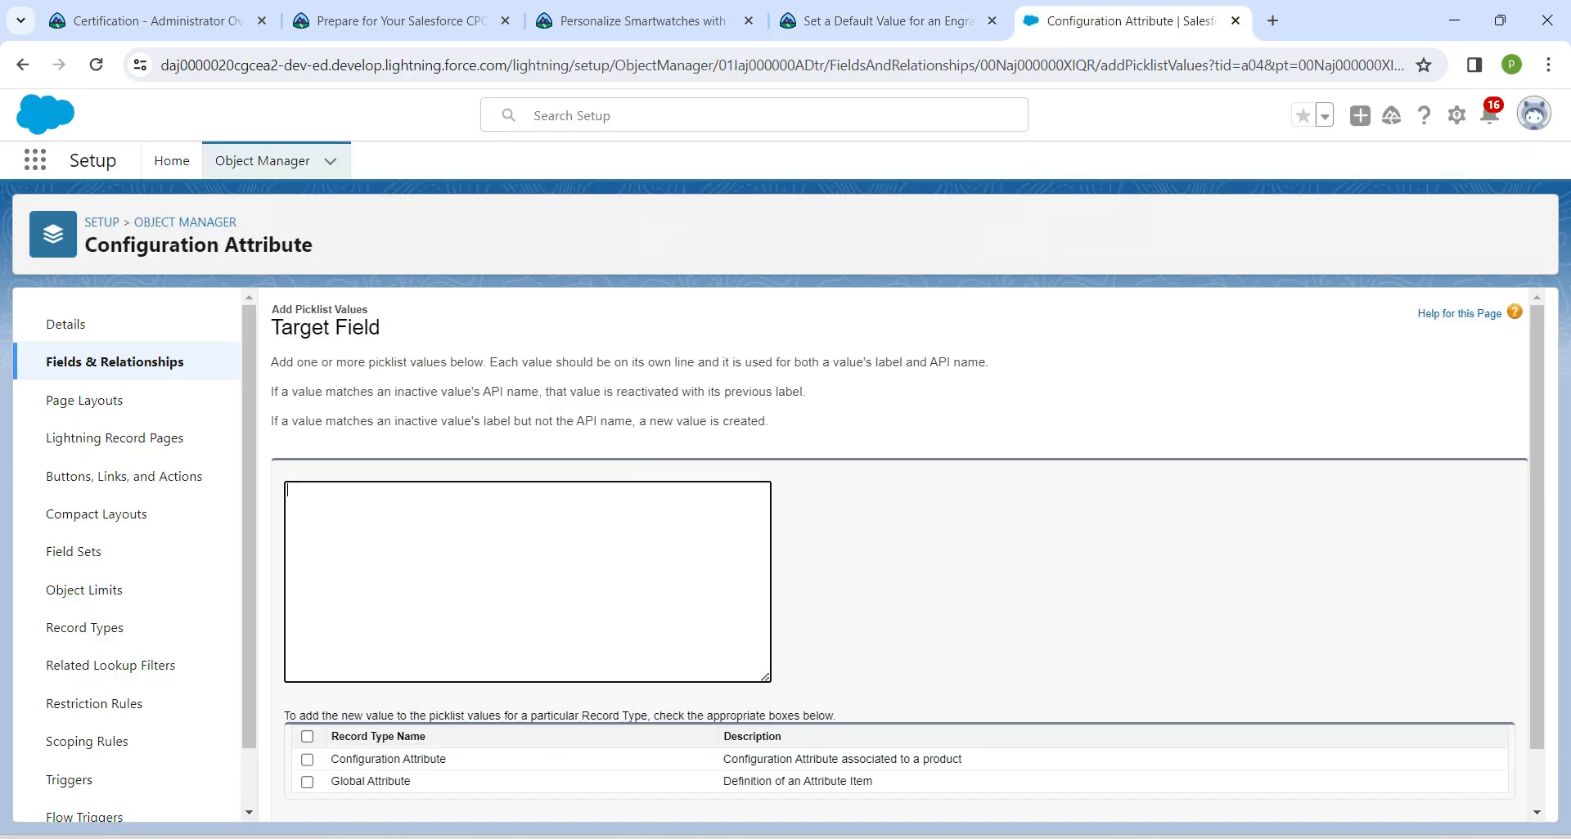
{"action": "type", "text": "Engraving__c"}
{"action": "scroll", "coordinate": [900, 548], "scroll_direction": "down", "scroll_amount": 1}
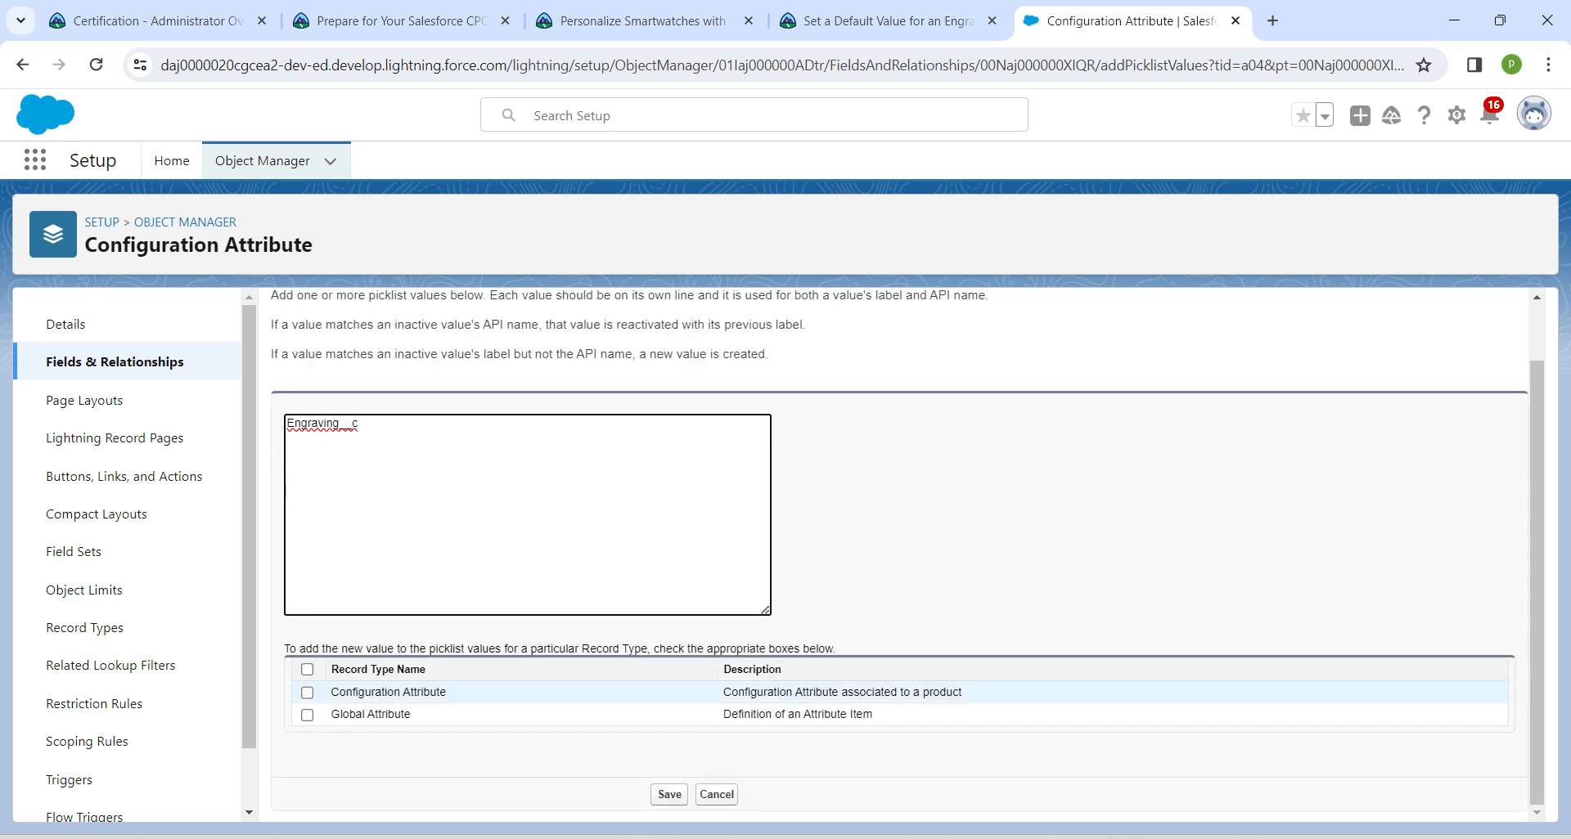
{"action": "left_click", "coordinate": [307, 669]}
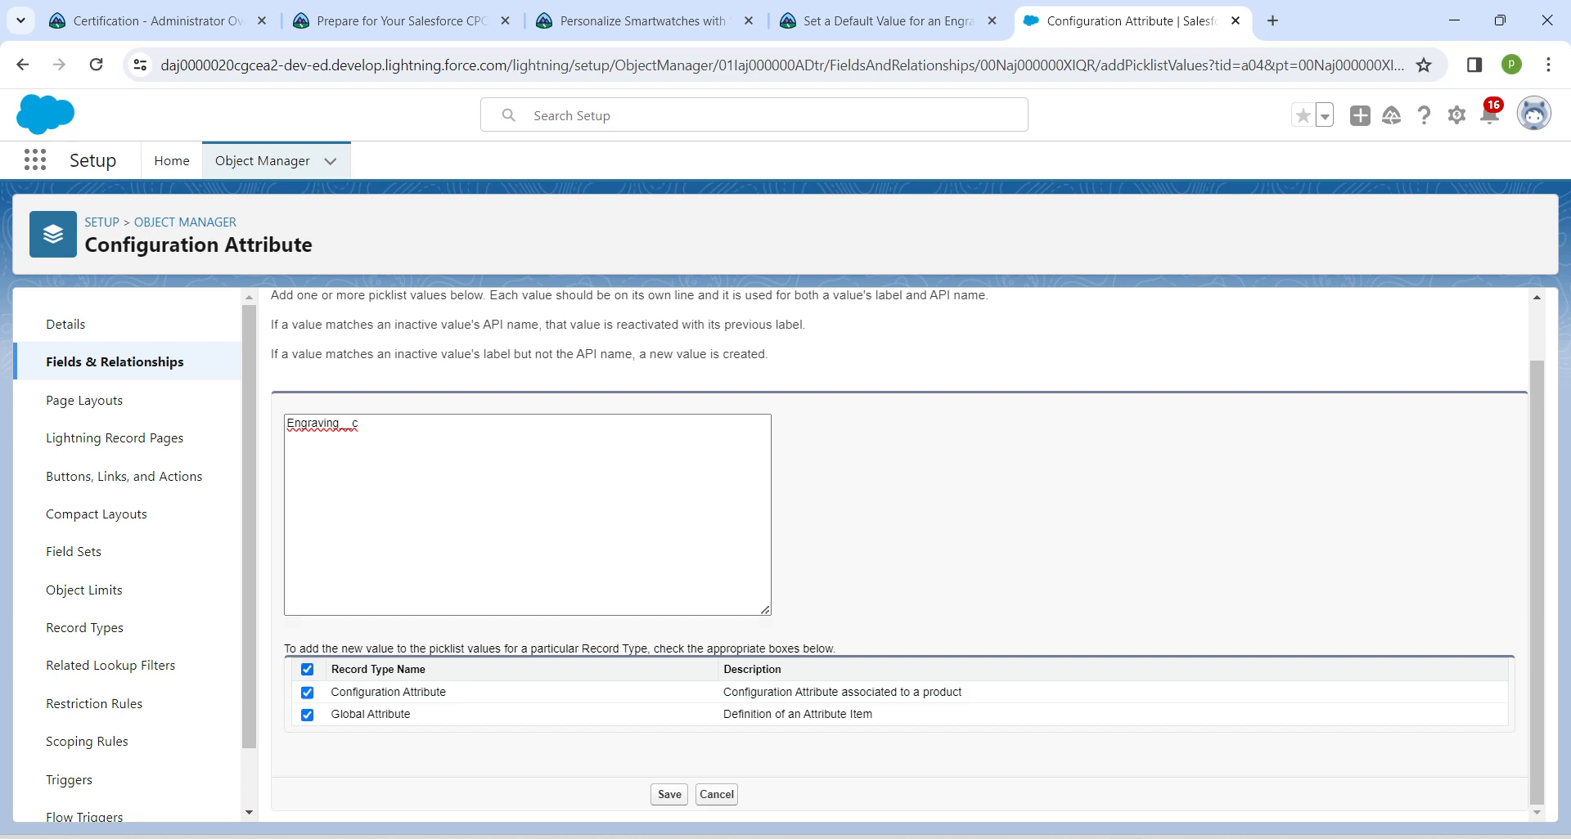
{"action": "left_click_drag", "start_coordinate": [427, 669], "coordinate": [332, 669]}
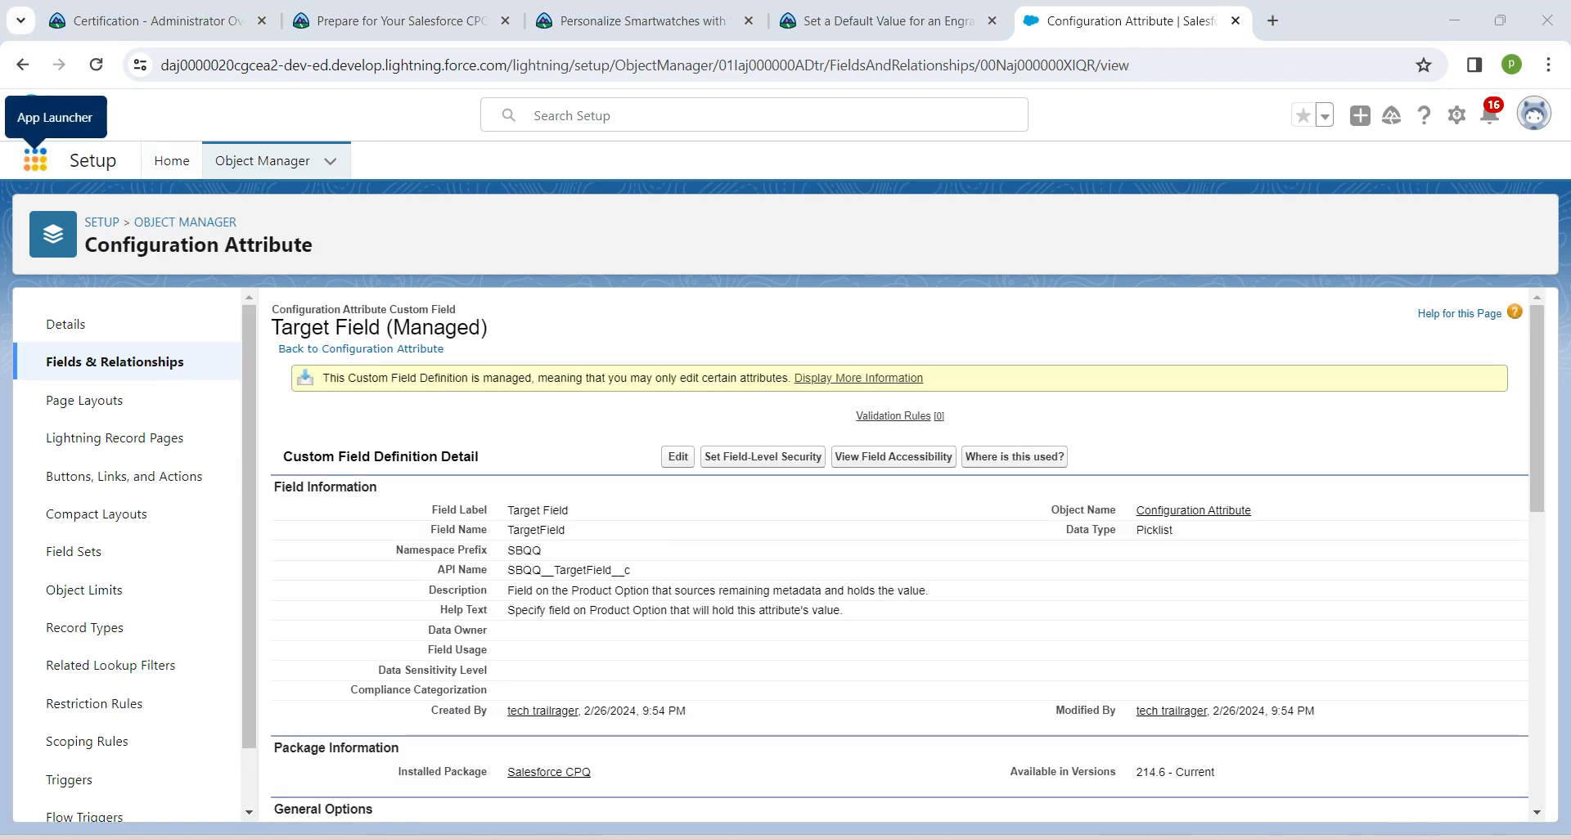
- Switch to the Salesforce CPQ app, search for smart and open the Smartwatch product
{"action": "left_click", "coordinate": [36, 161]}
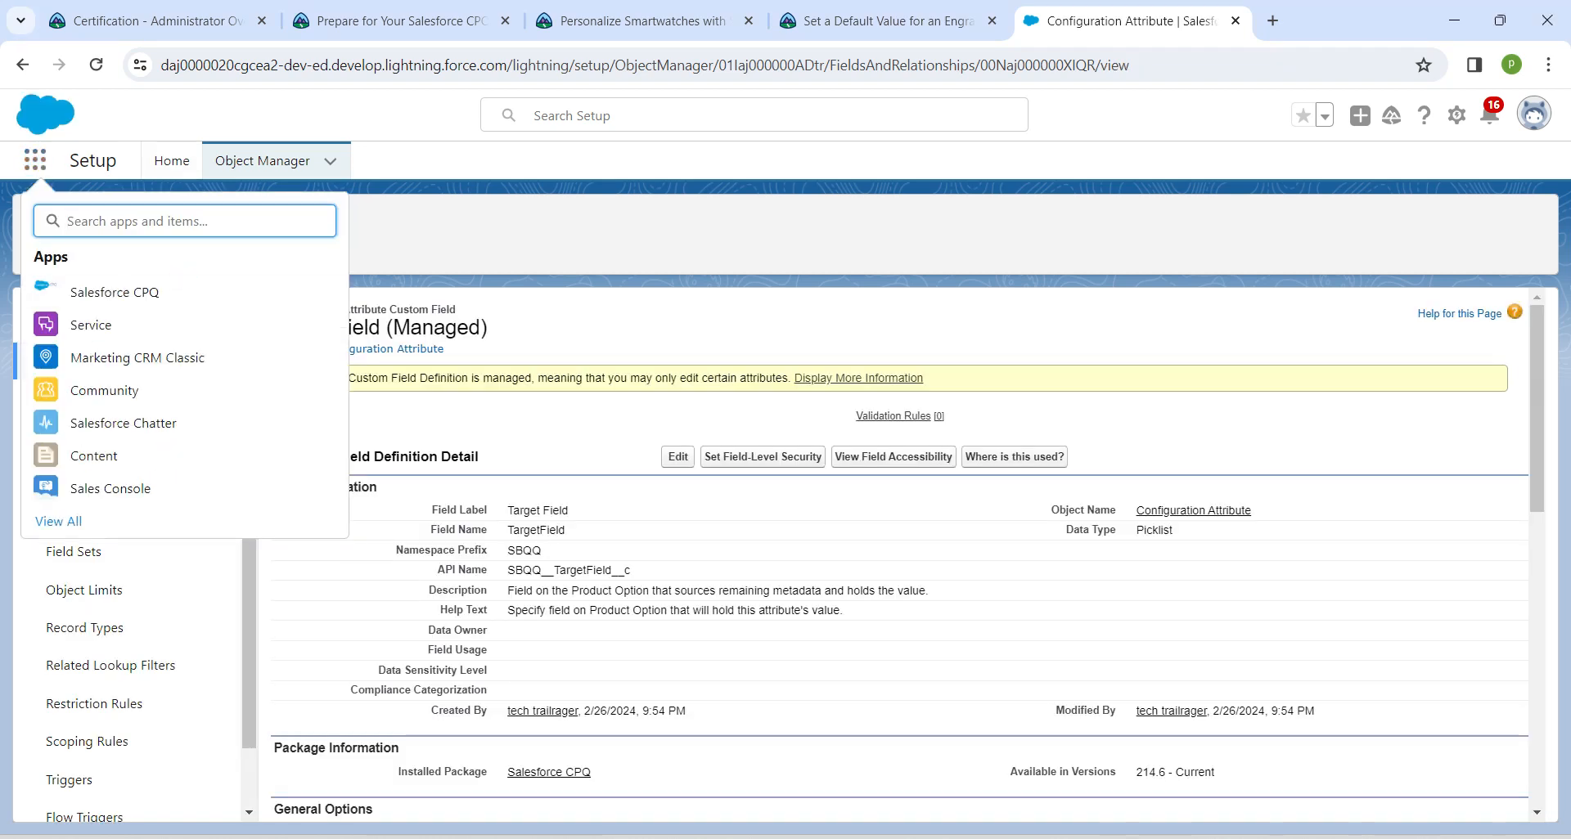
{"action": "left_click", "coordinate": [106, 292]}
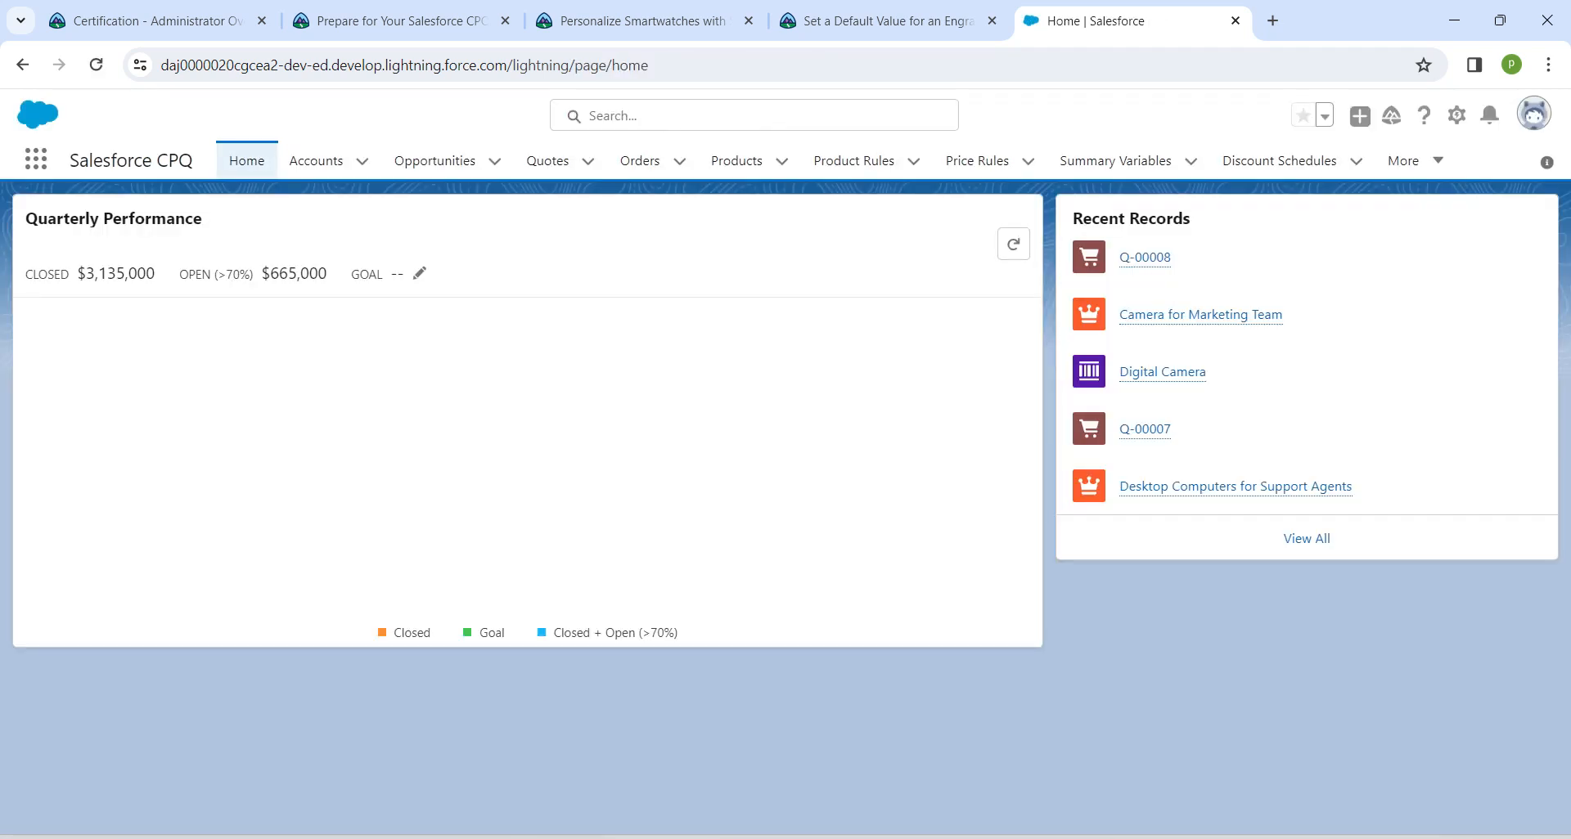
{"action": "left_click", "coordinate": [655, 115]}
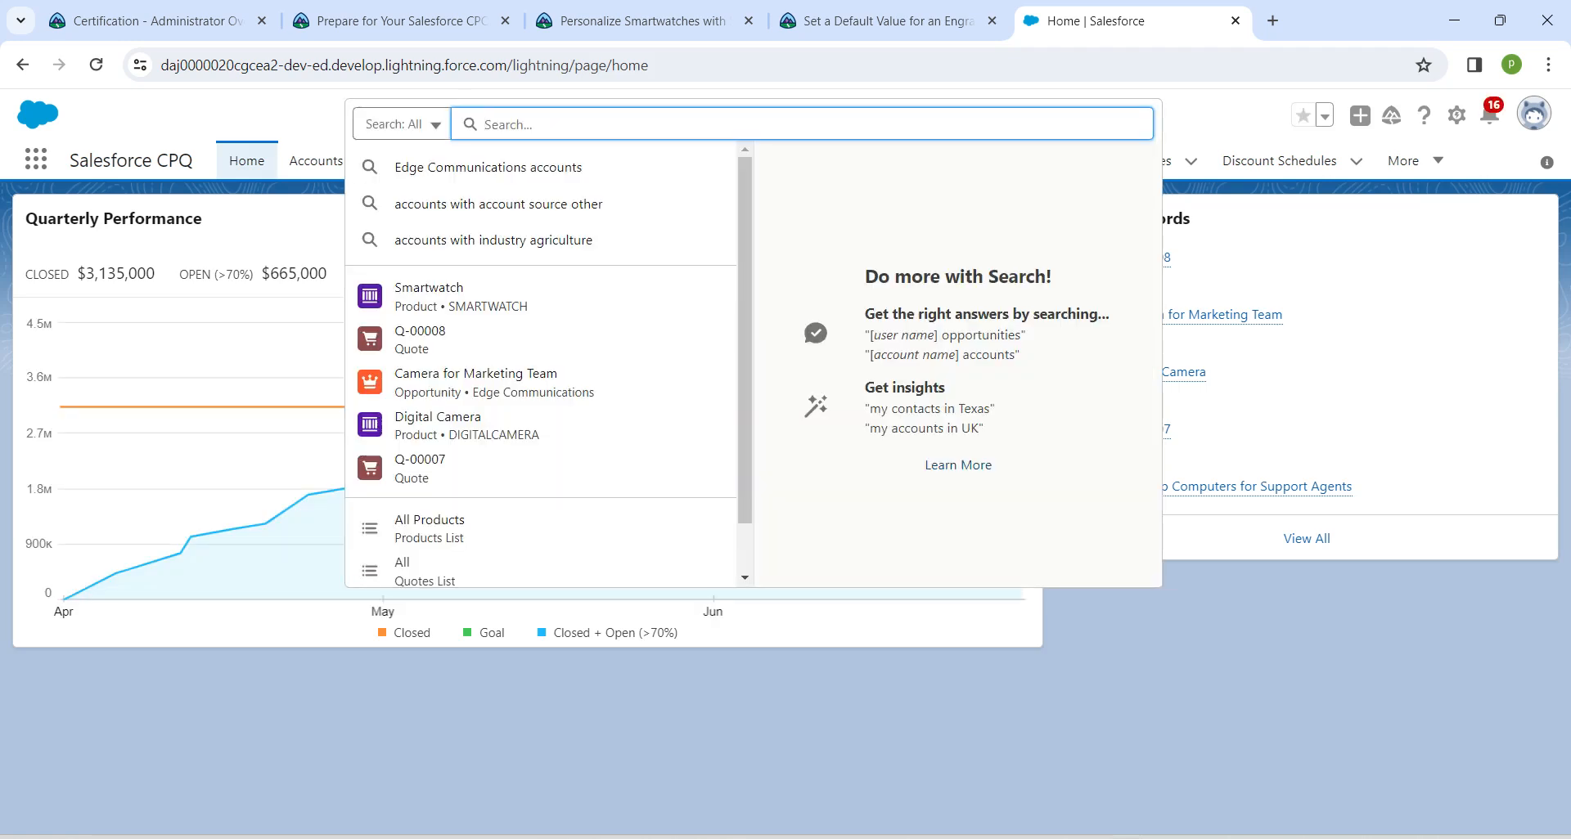
{"action": "type", "text": "smart"}
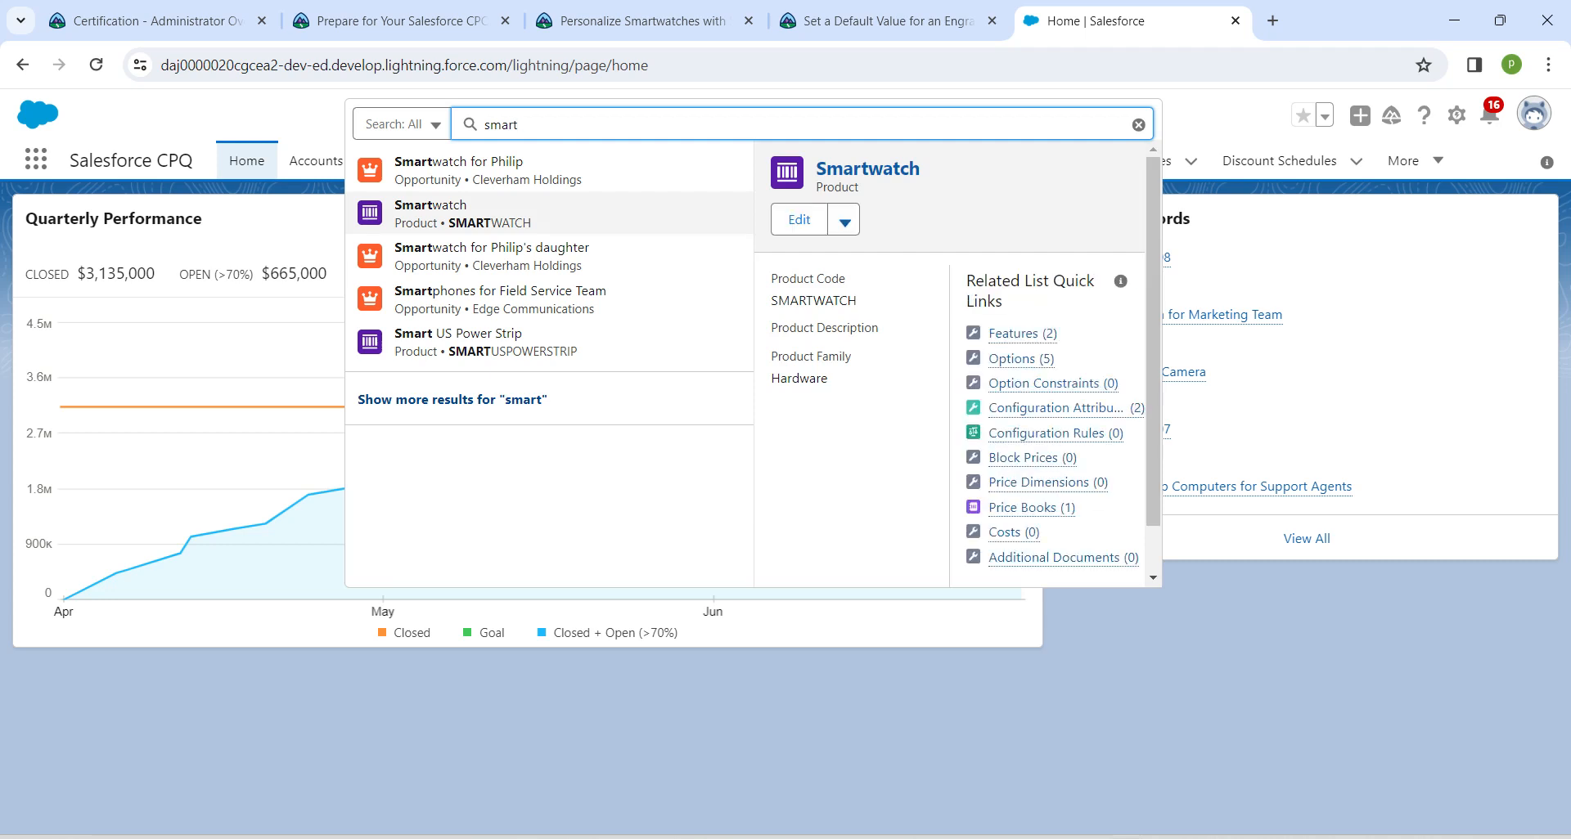
{"action": "key", "text": "Return"}
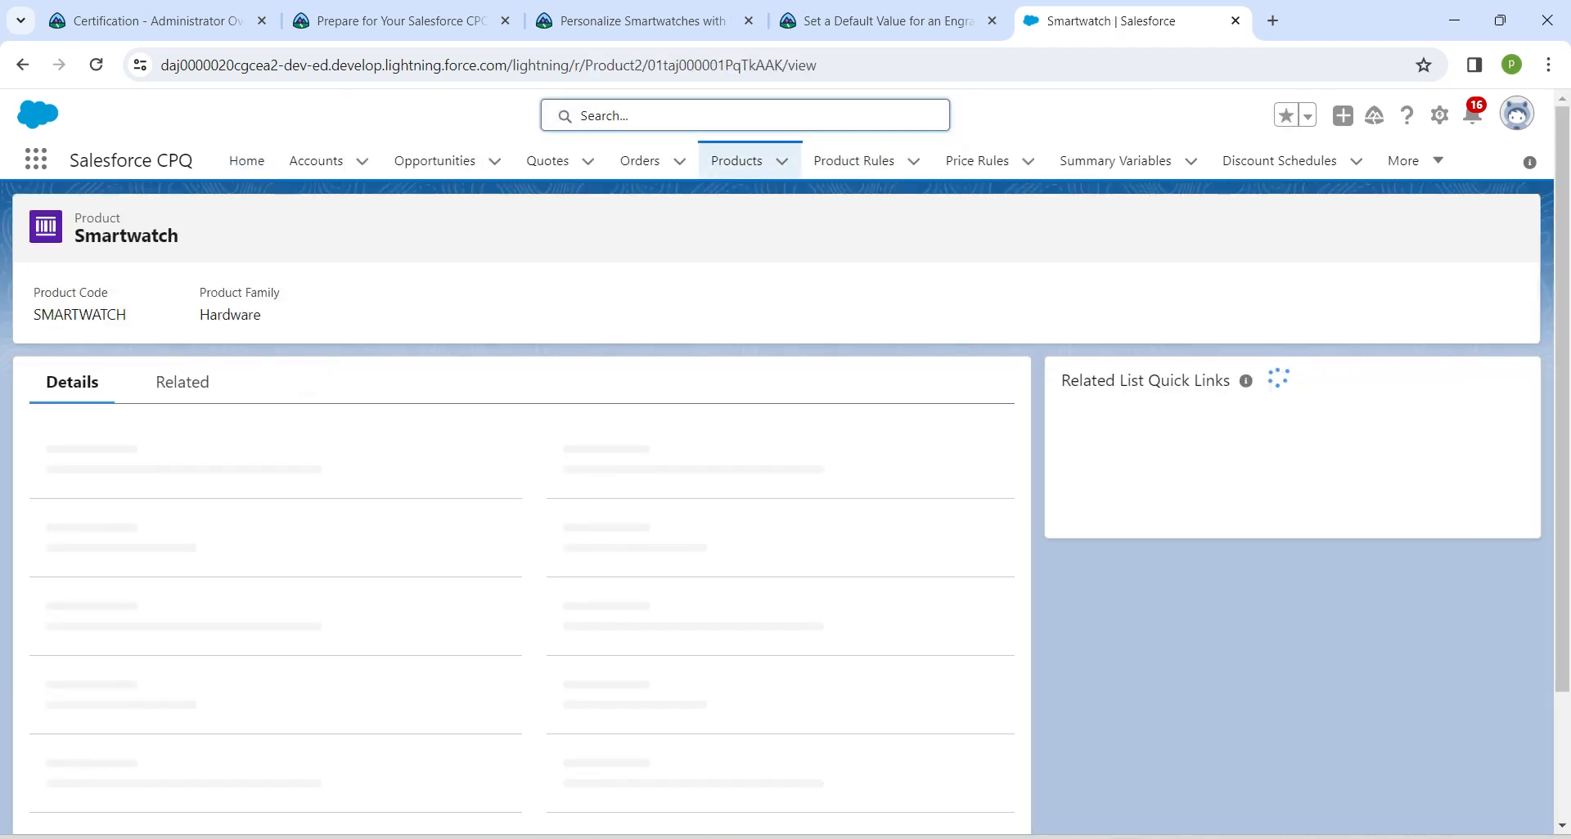
- From the Smartwatch product's related lists, start a new configuration attribute with the Configuration Attribute record type
{"action": "left_click", "coordinate": [180, 382]}
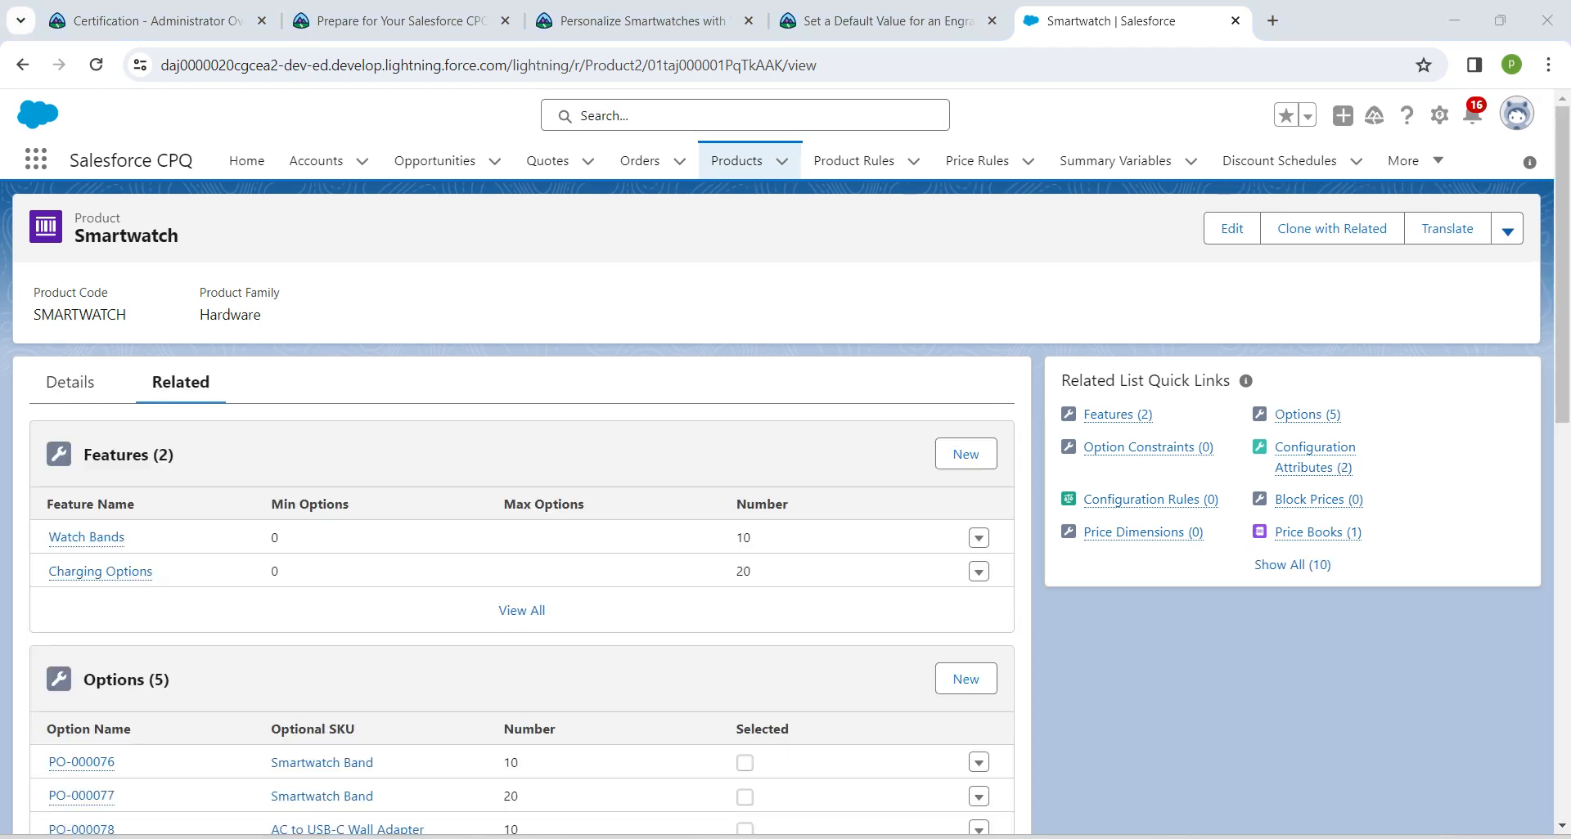
{"action": "scroll", "coordinate": [786, 490], "scroll_direction": "down", "scroll_amount": 6}
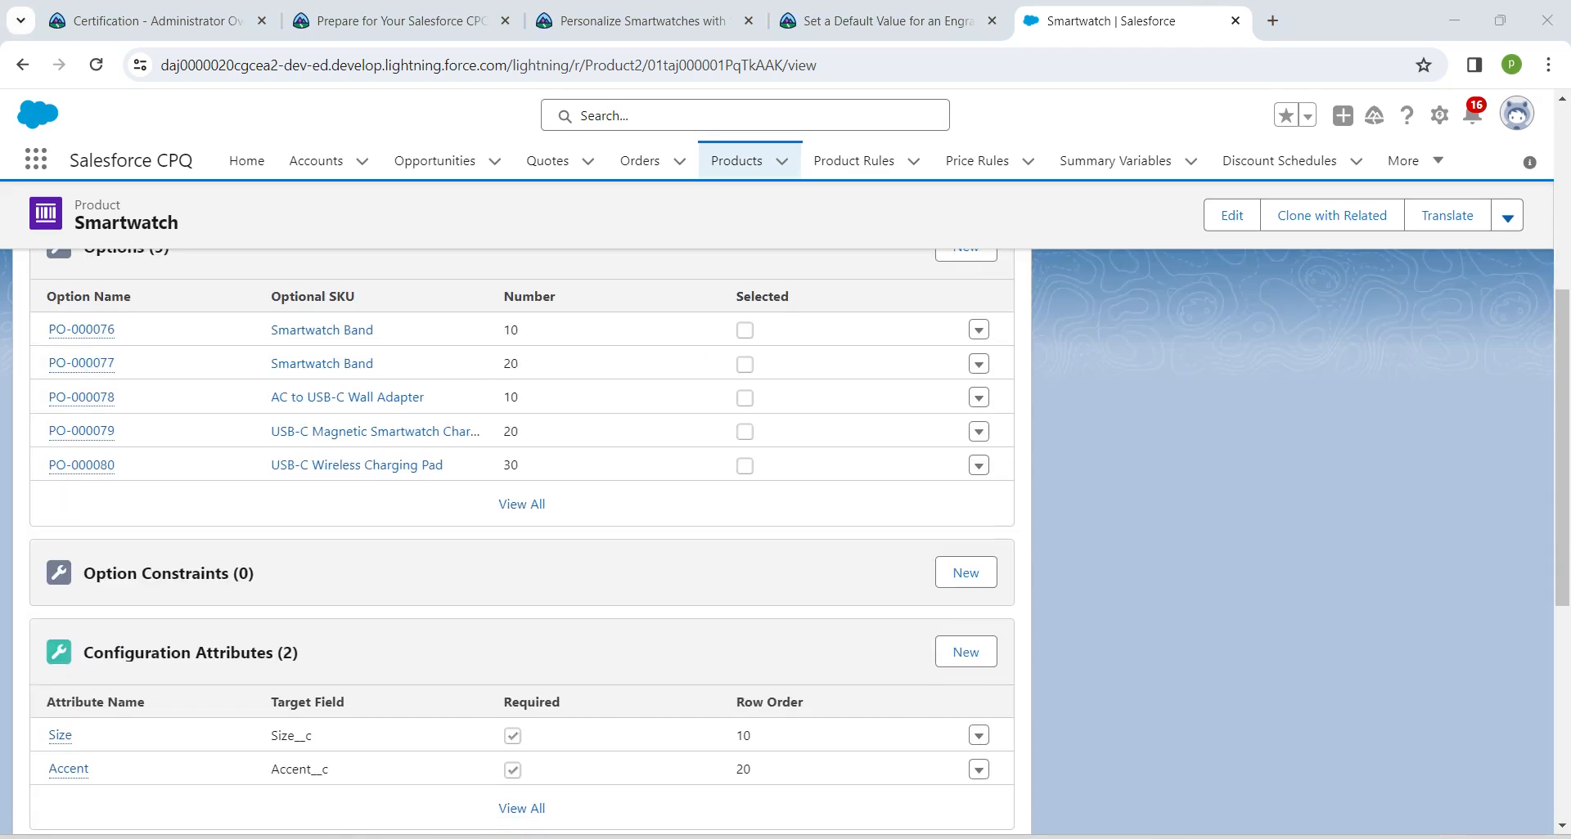
{"action": "scroll", "coordinate": [522, 540], "scroll_direction": "down", "scroll_amount": 2}
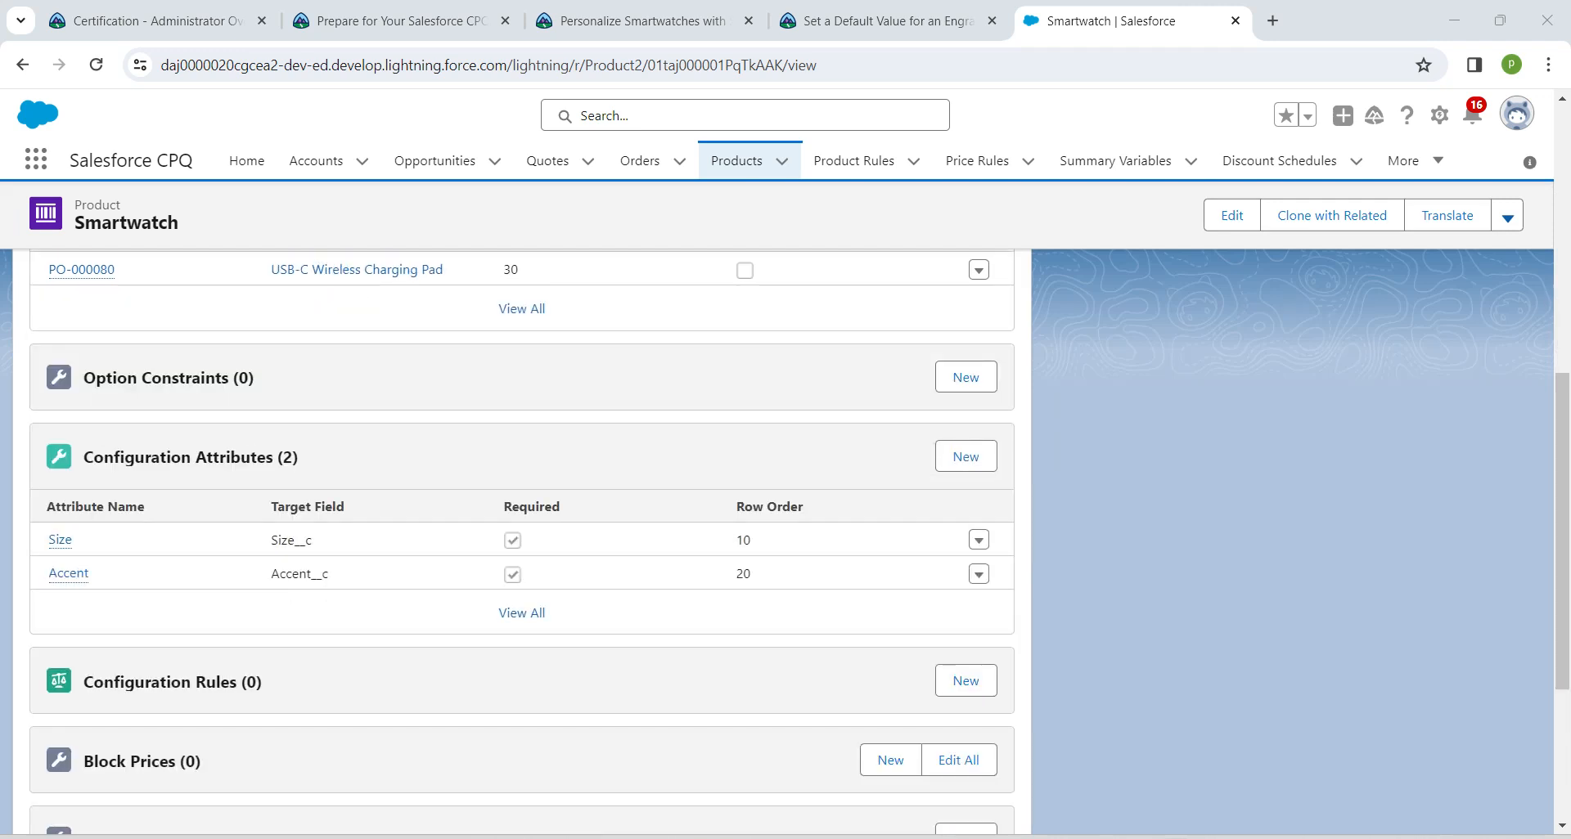
{"action": "left_click", "coordinate": [966, 457]}
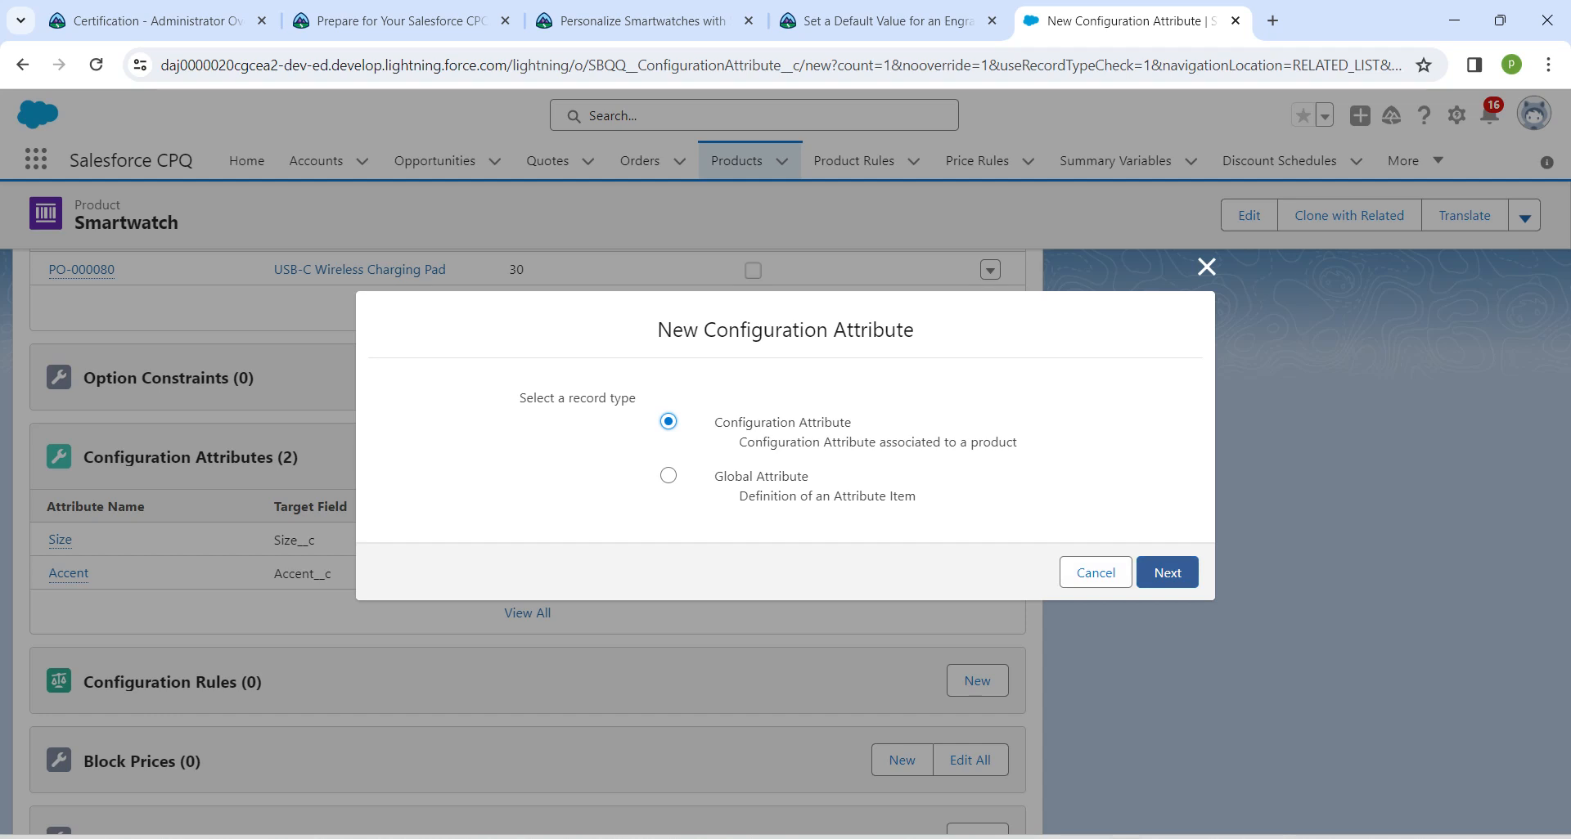
{"action": "left_click", "coordinate": [1168, 573]}
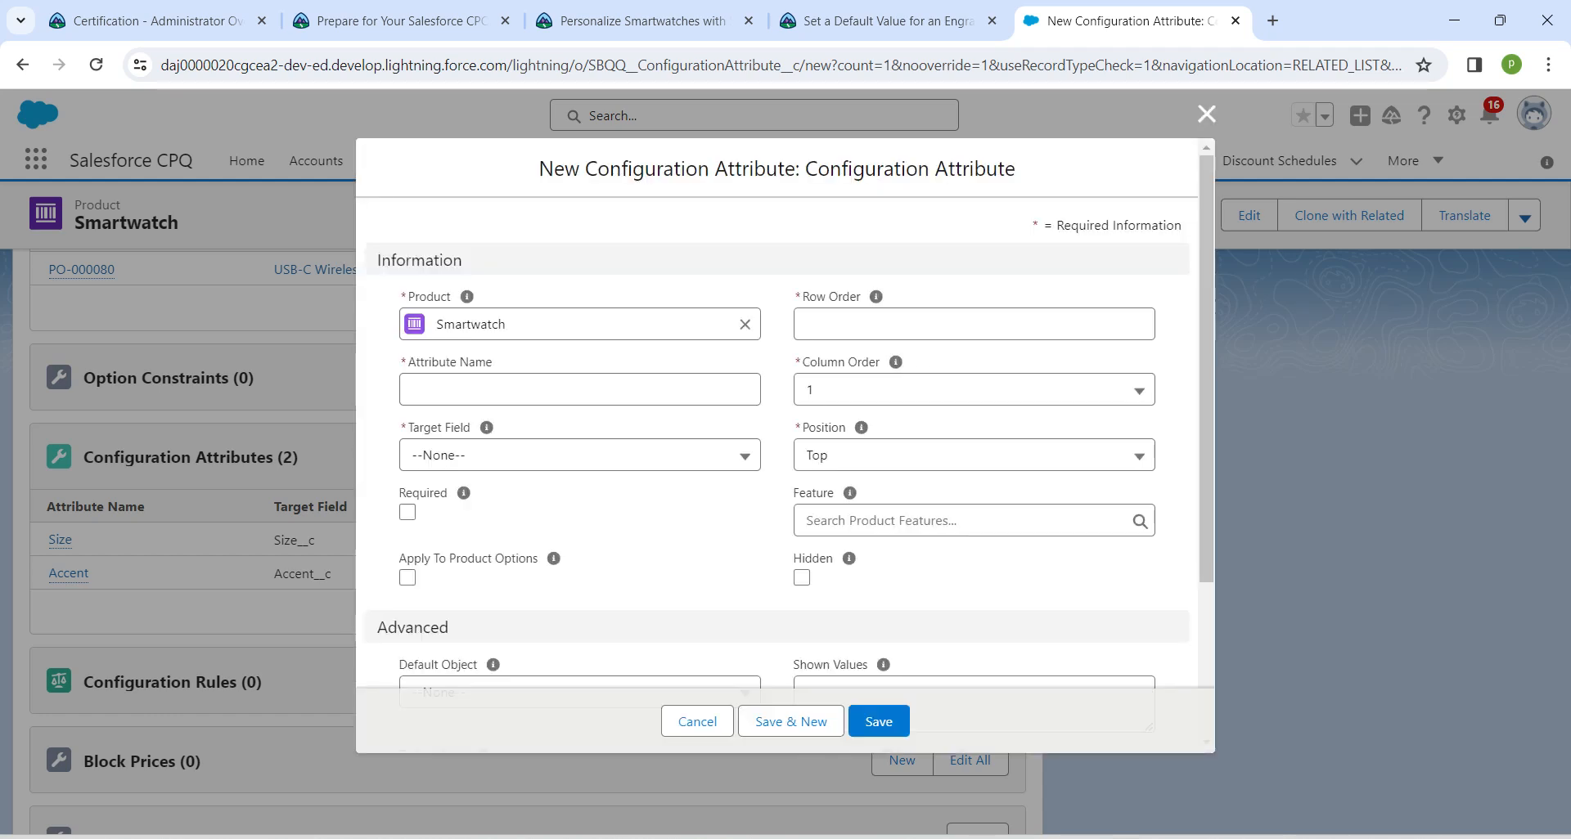
- Check the Trailhead instructions for the attribute record and set its Attribute Name to Engraving
{"action": "left_click", "coordinate": [613, 390]}
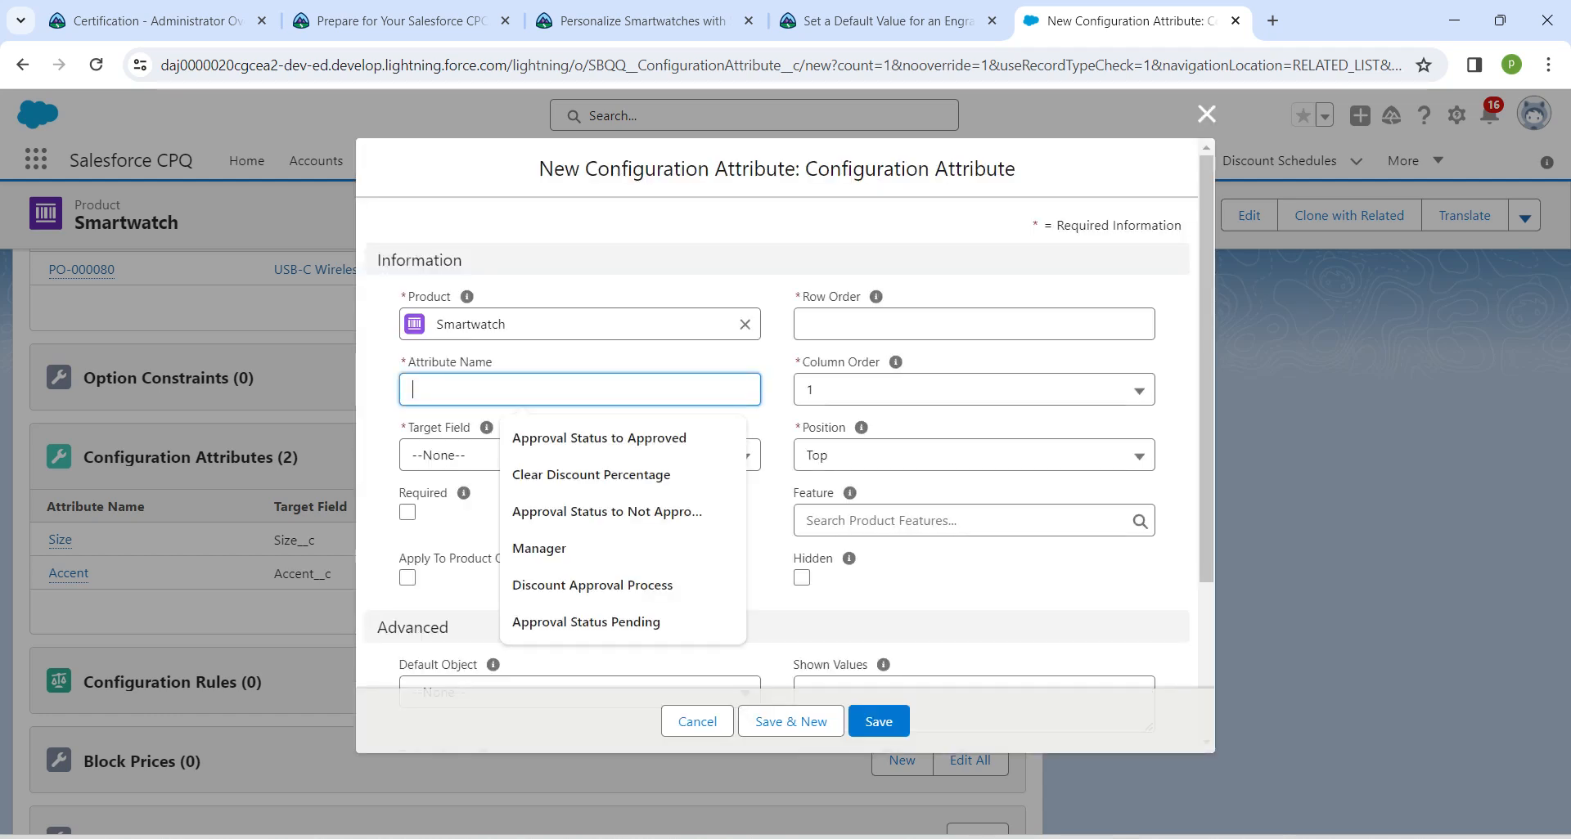
{"action": "left_click", "coordinate": [888, 20]}
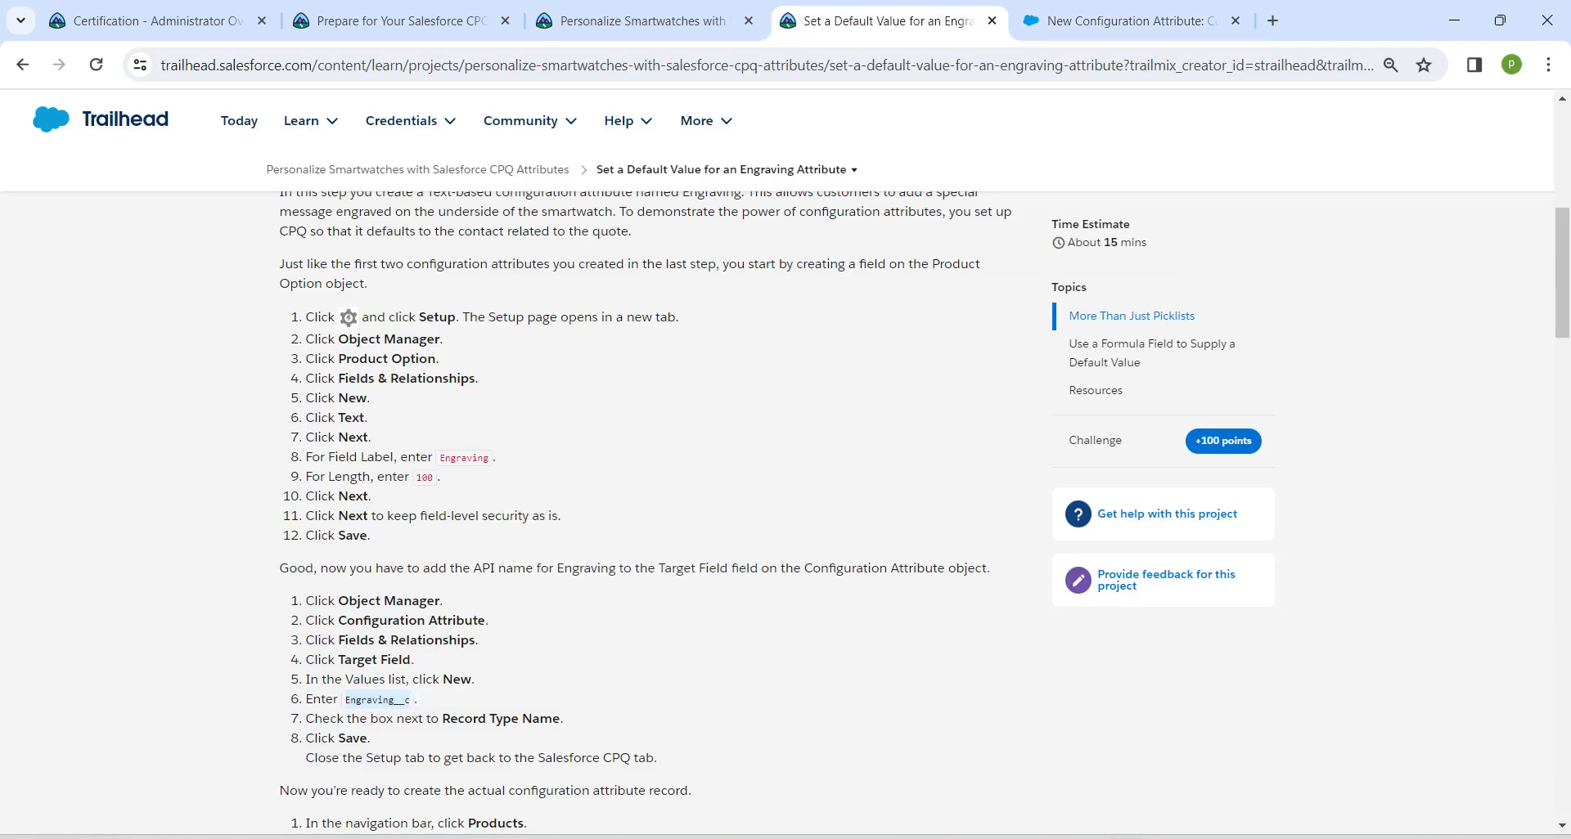
{"action": "scroll", "coordinate": [653, 507], "scroll_direction": "down", "scroll_amount": 3}
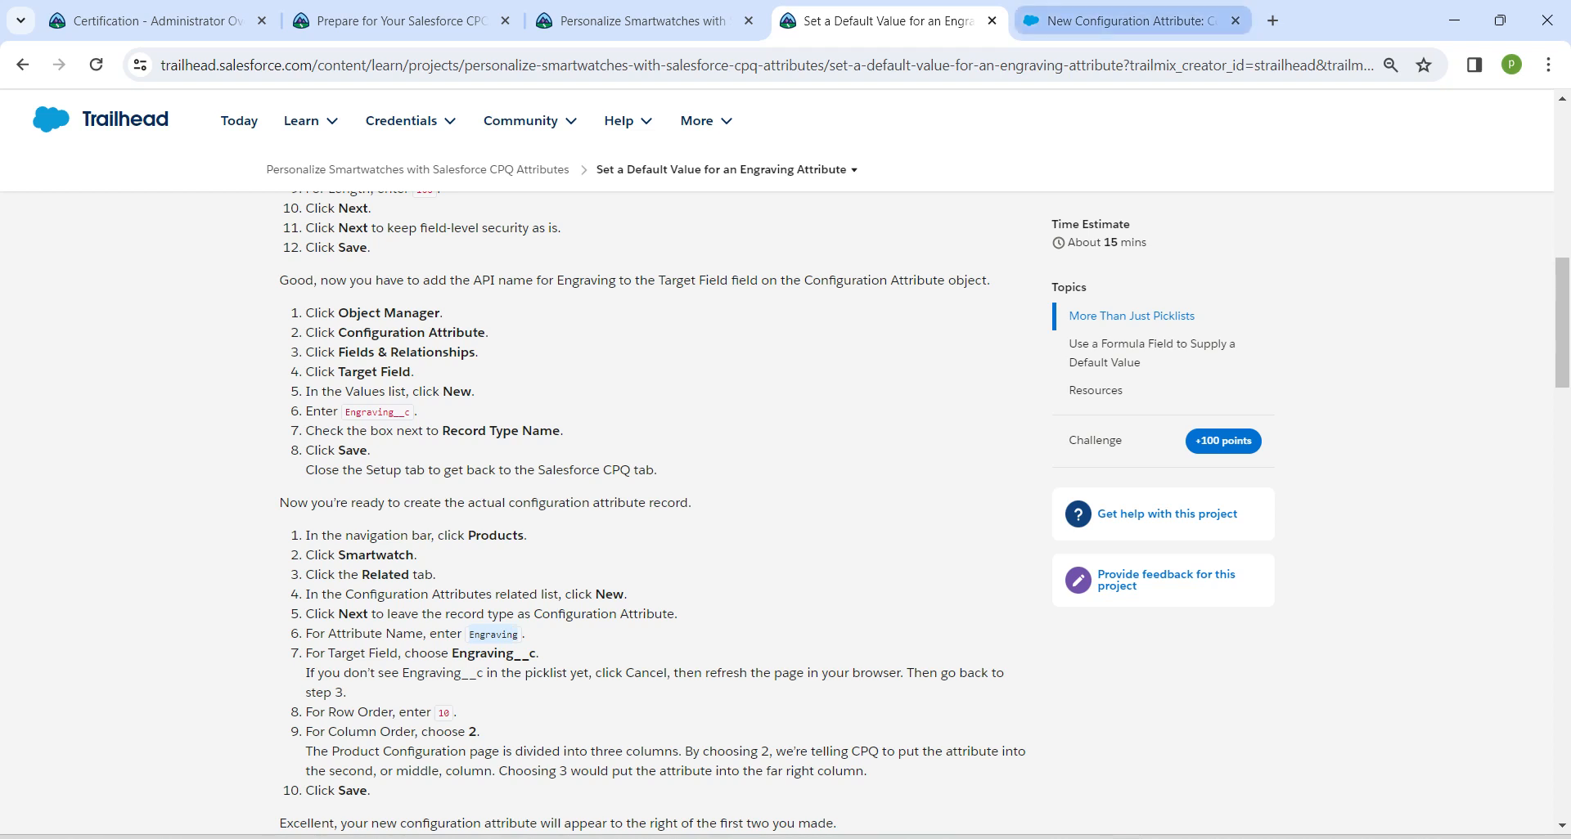
{"action": "left_click", "coordinate": [1133, 20]}
{"action": "type", "text": "Engraving"}
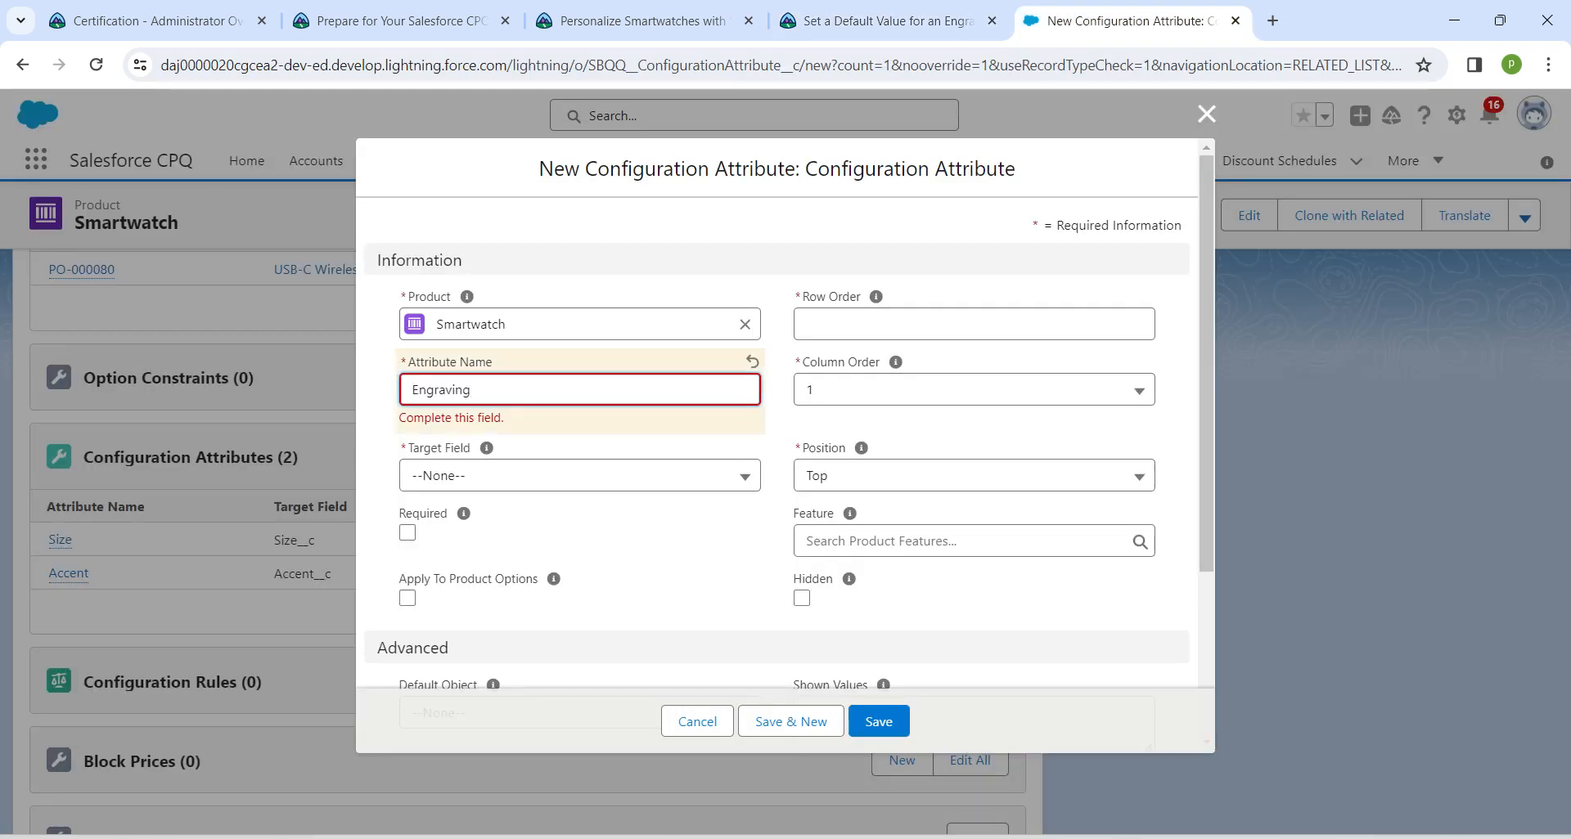
- Set the new attribute's Target Field to Engraving__c
{"action": "key", "text": "Tab"}
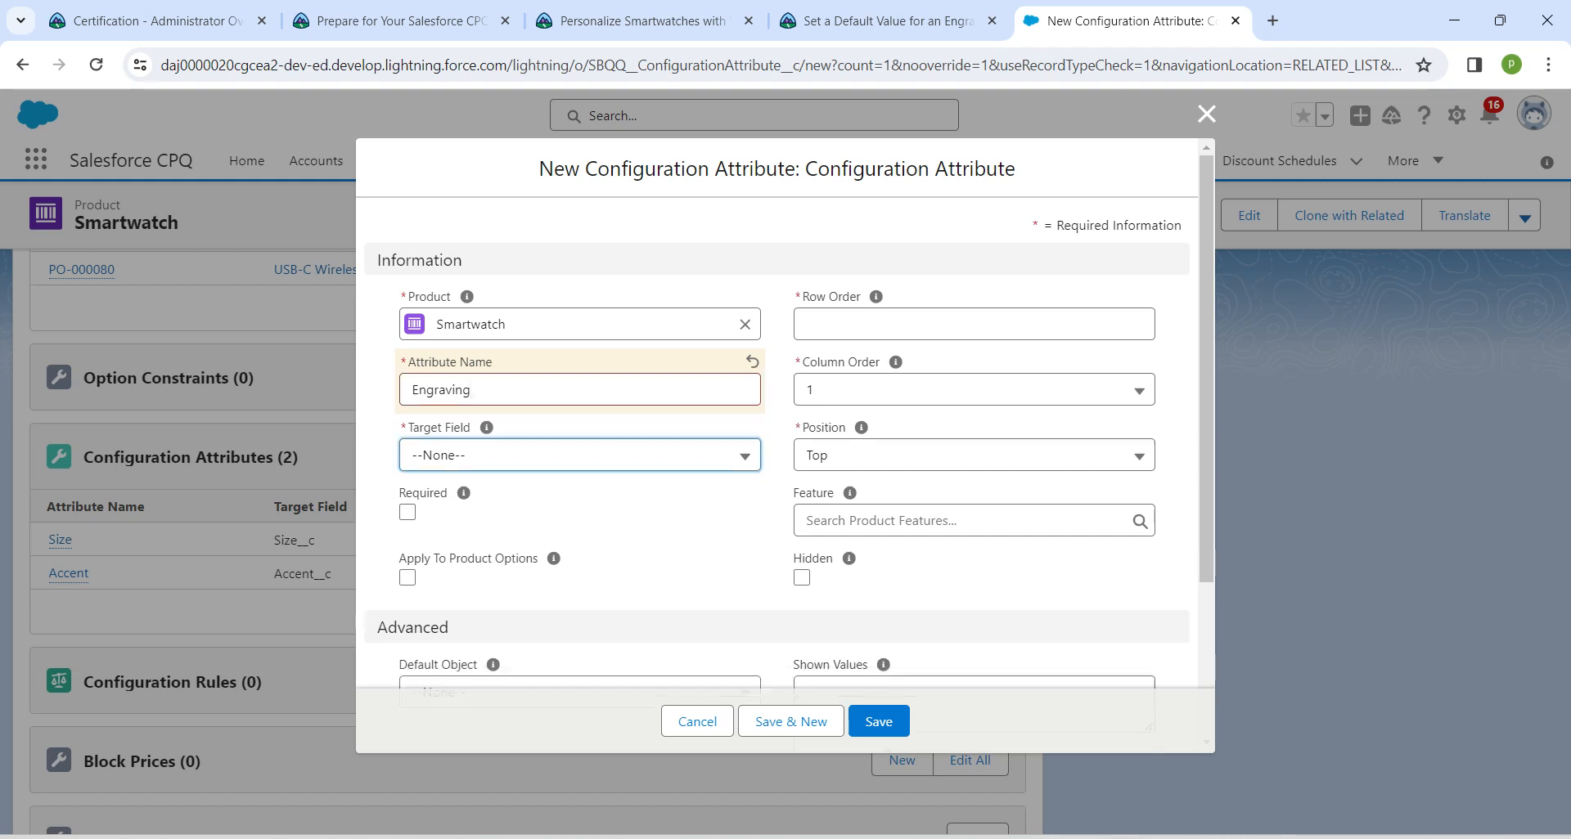
{"action": "key", "text": "Down"}
{"action": "key", "text": "Down"}
{"action": "key", "text": "Down"}
{"action": "key", "text": "Down"}
{"action": "key", "text": "Down"}
{"action": "key", "text": "Down"}
{"action": "key", "text": "Down"}
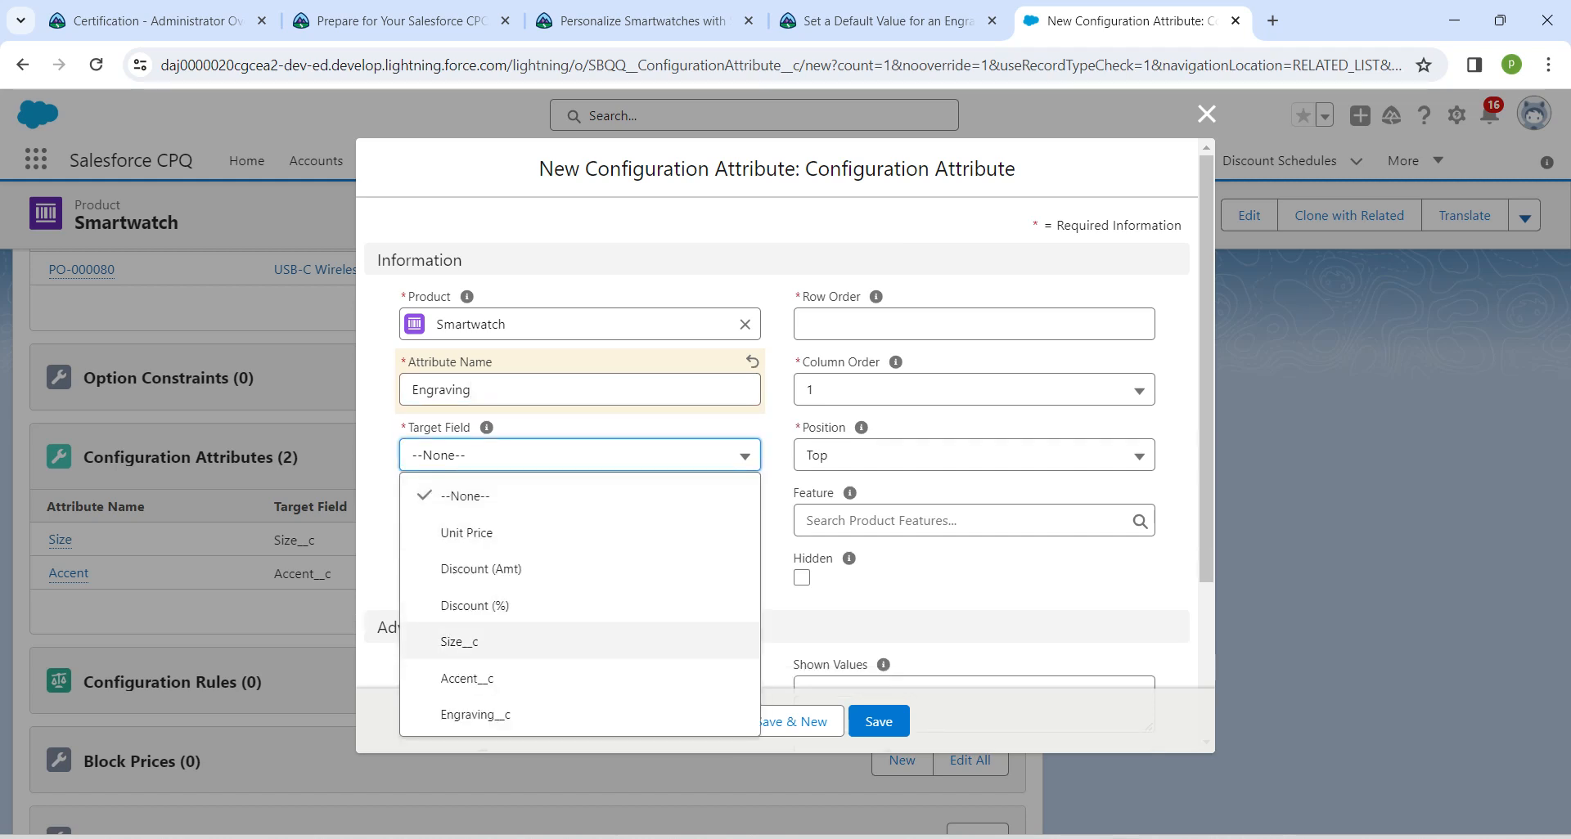
{"action": "key", "text": "Return"}
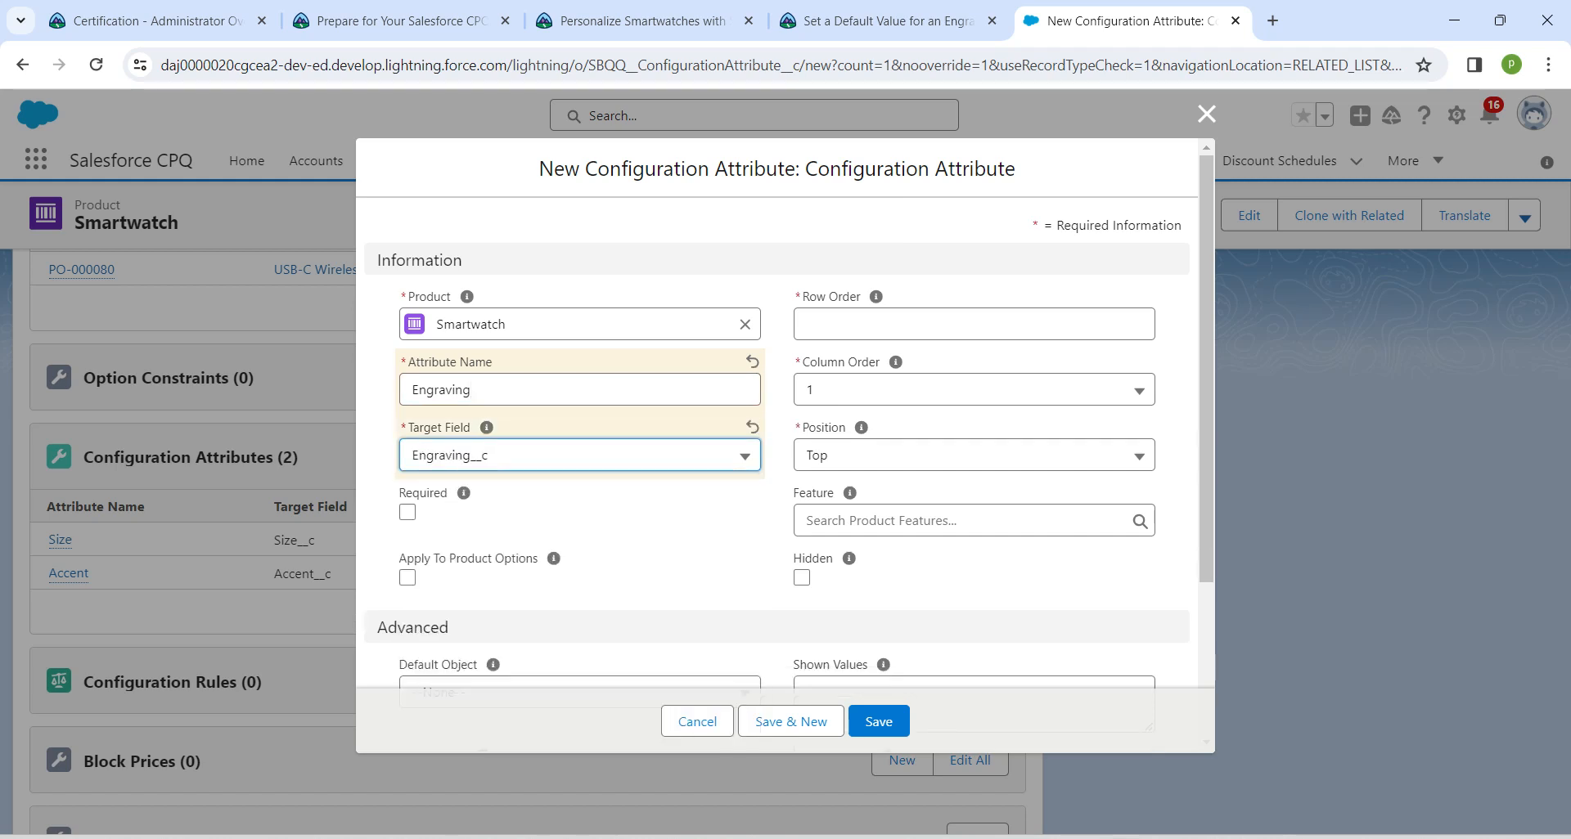
- Set the Engraving attribute's Row Order to 10 and Column Order to 2, and save the record
{"action": "left_click", "coordinate": [893, 326]}
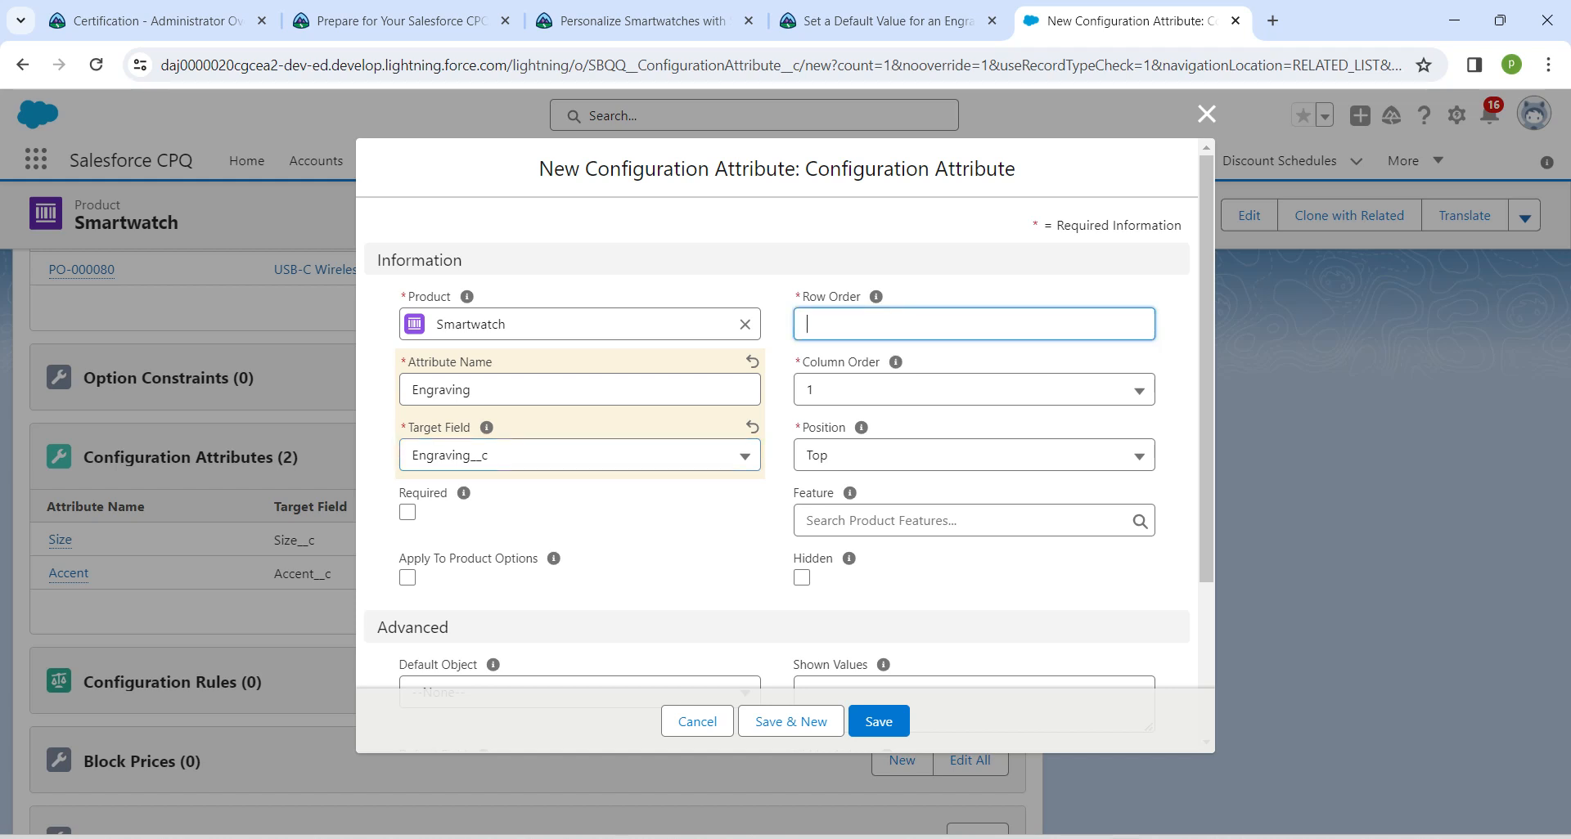
{"action": "key", "text": "alt+Tab"}
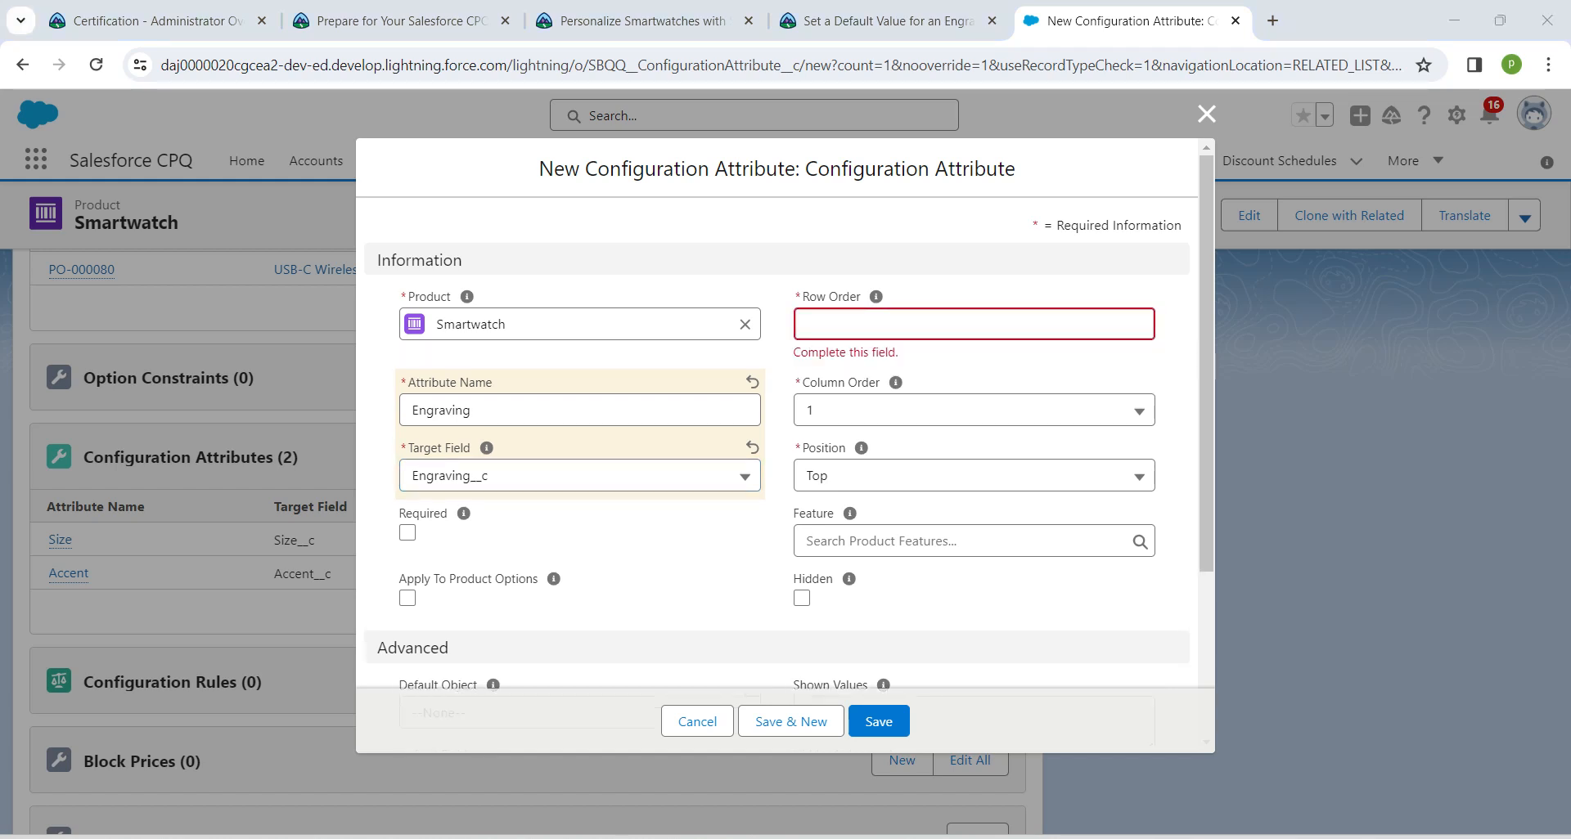
{"action": "left_click", "coordinate": [900, 324]}
{"action": "type", "text": "10"}
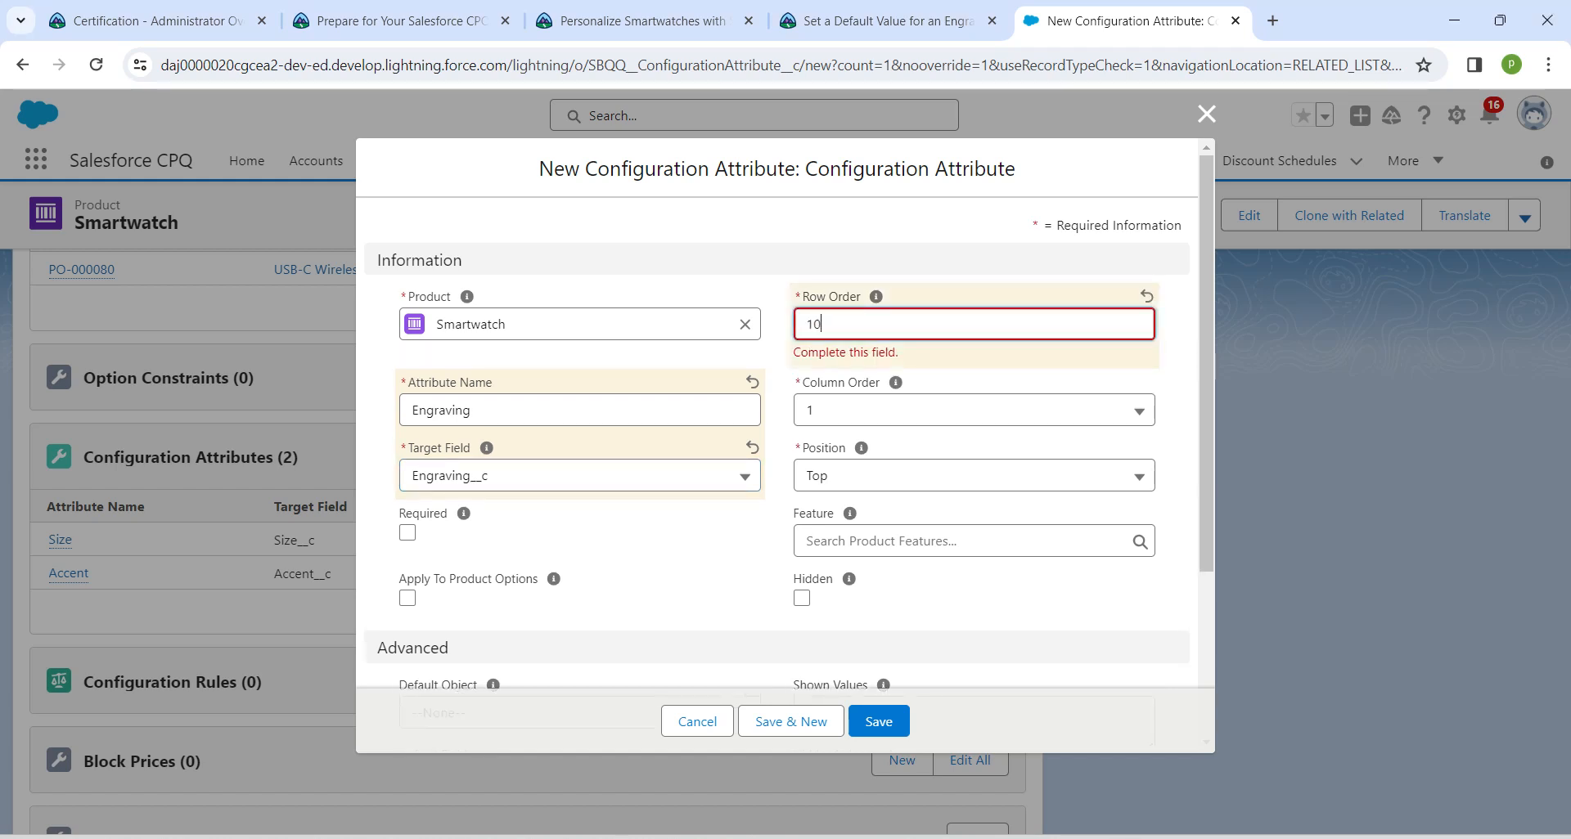
{"action": "key", "text": "Tab"}
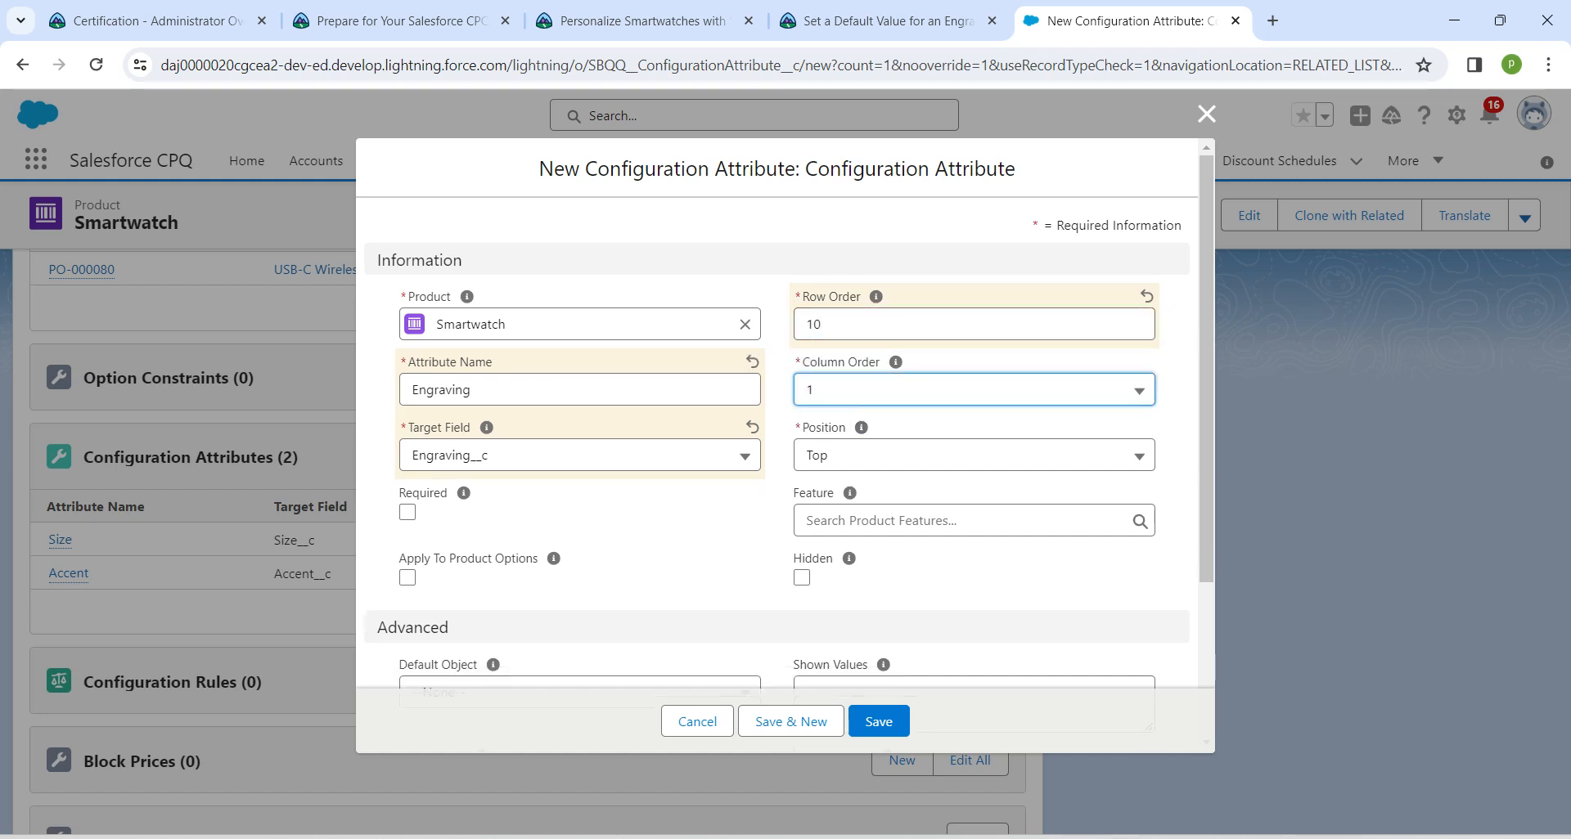
{"action": "key", "text": "Down"}
{"action": "key", "text": "Down"}
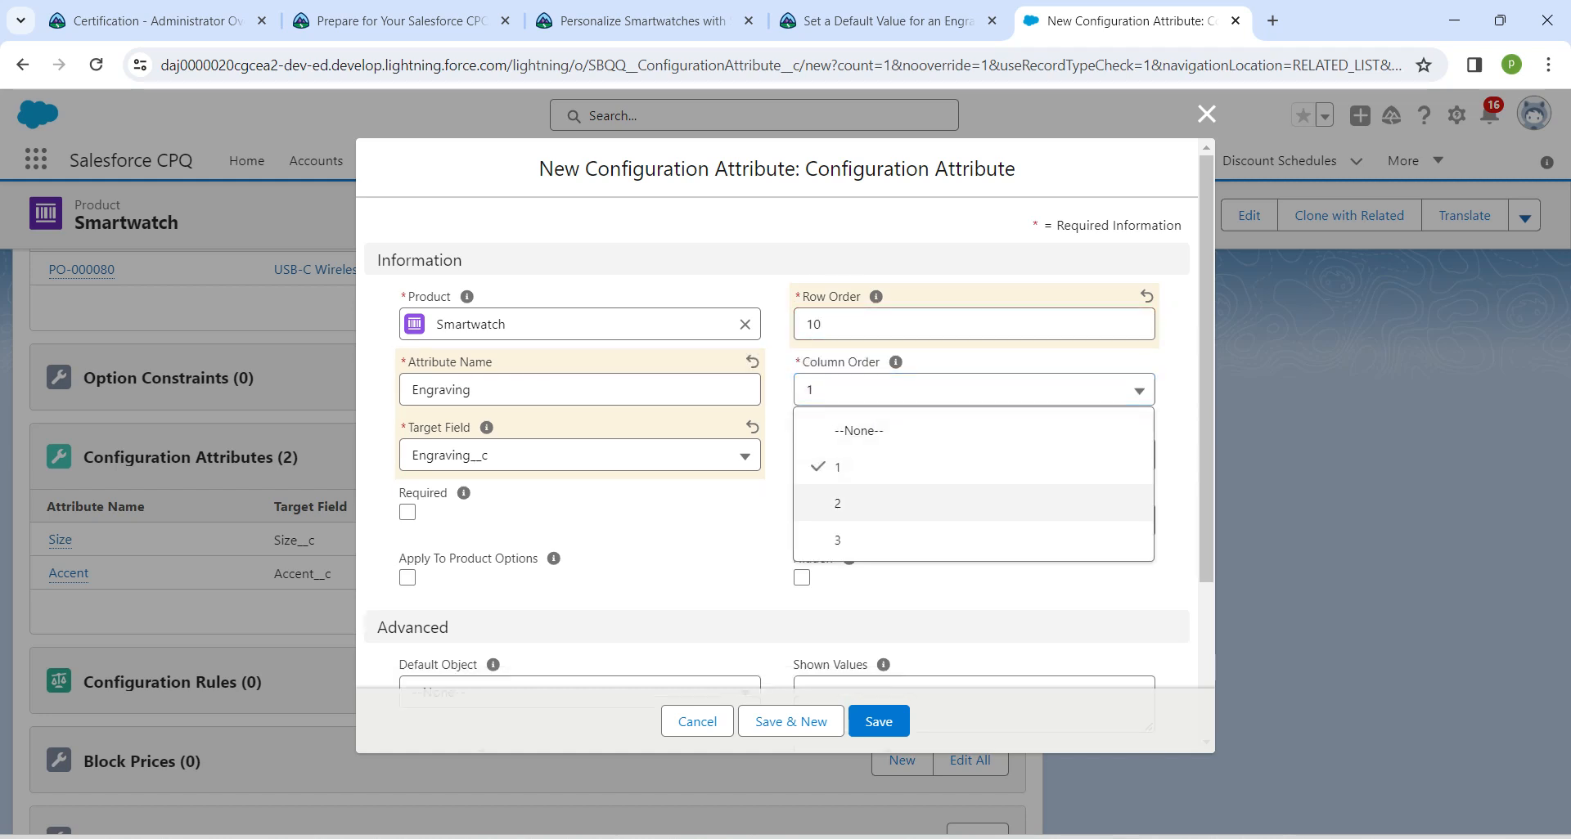
{"action": "key", "text": "Return"}
{"action": "left_click", "coordinate": [879, 722]}
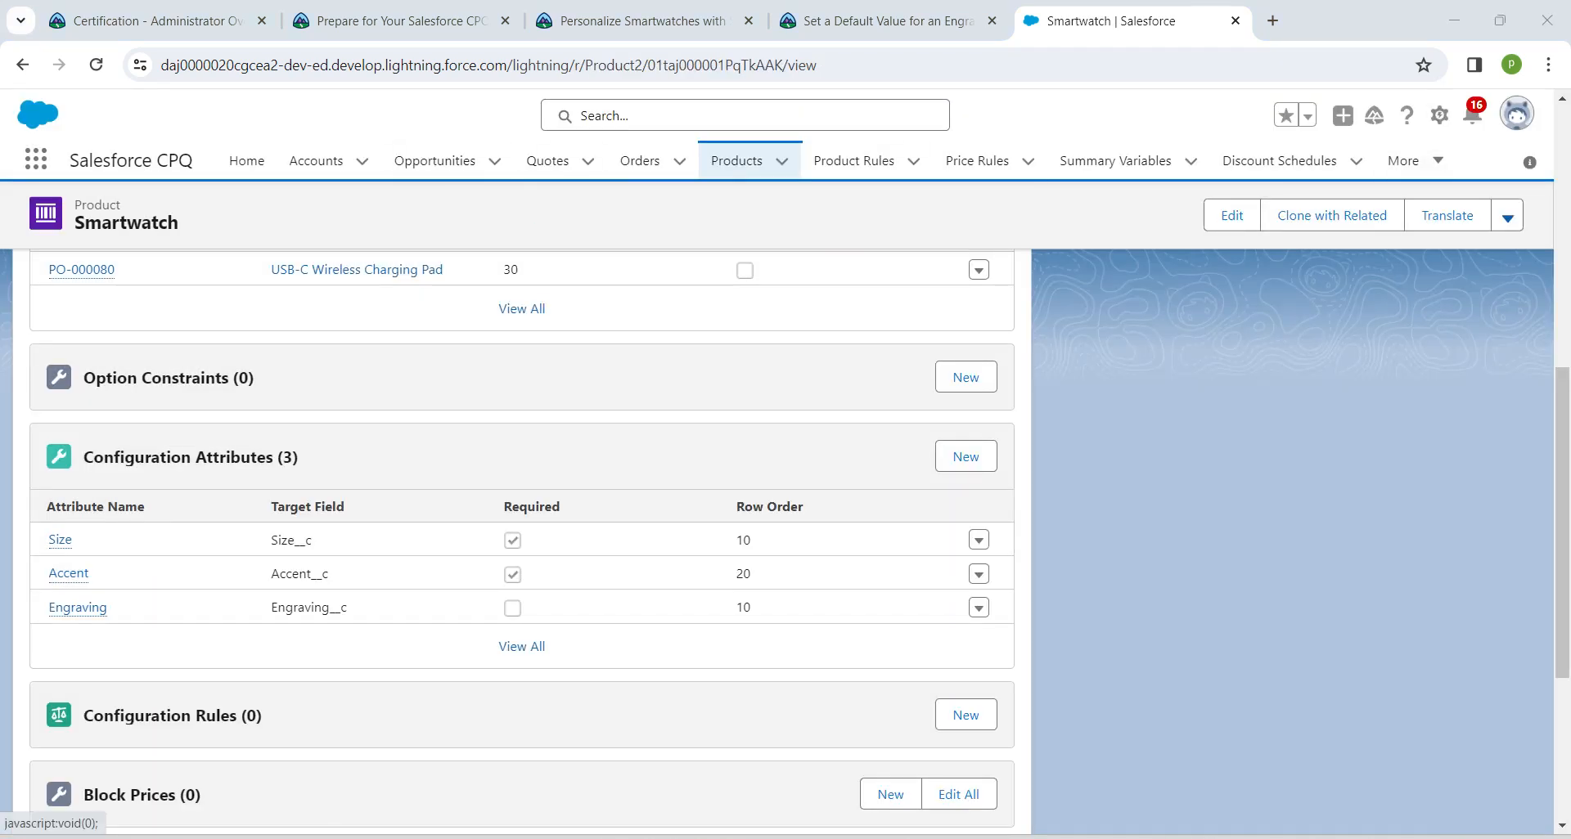
- Open Setup, find the Quote object in the Object Manager by searching for quote and show its Fields & Relationships
{"action": "left_click", "coordinate": [1439, 115]}
{"action": "left_click", "coordinate": [1354, 171]}
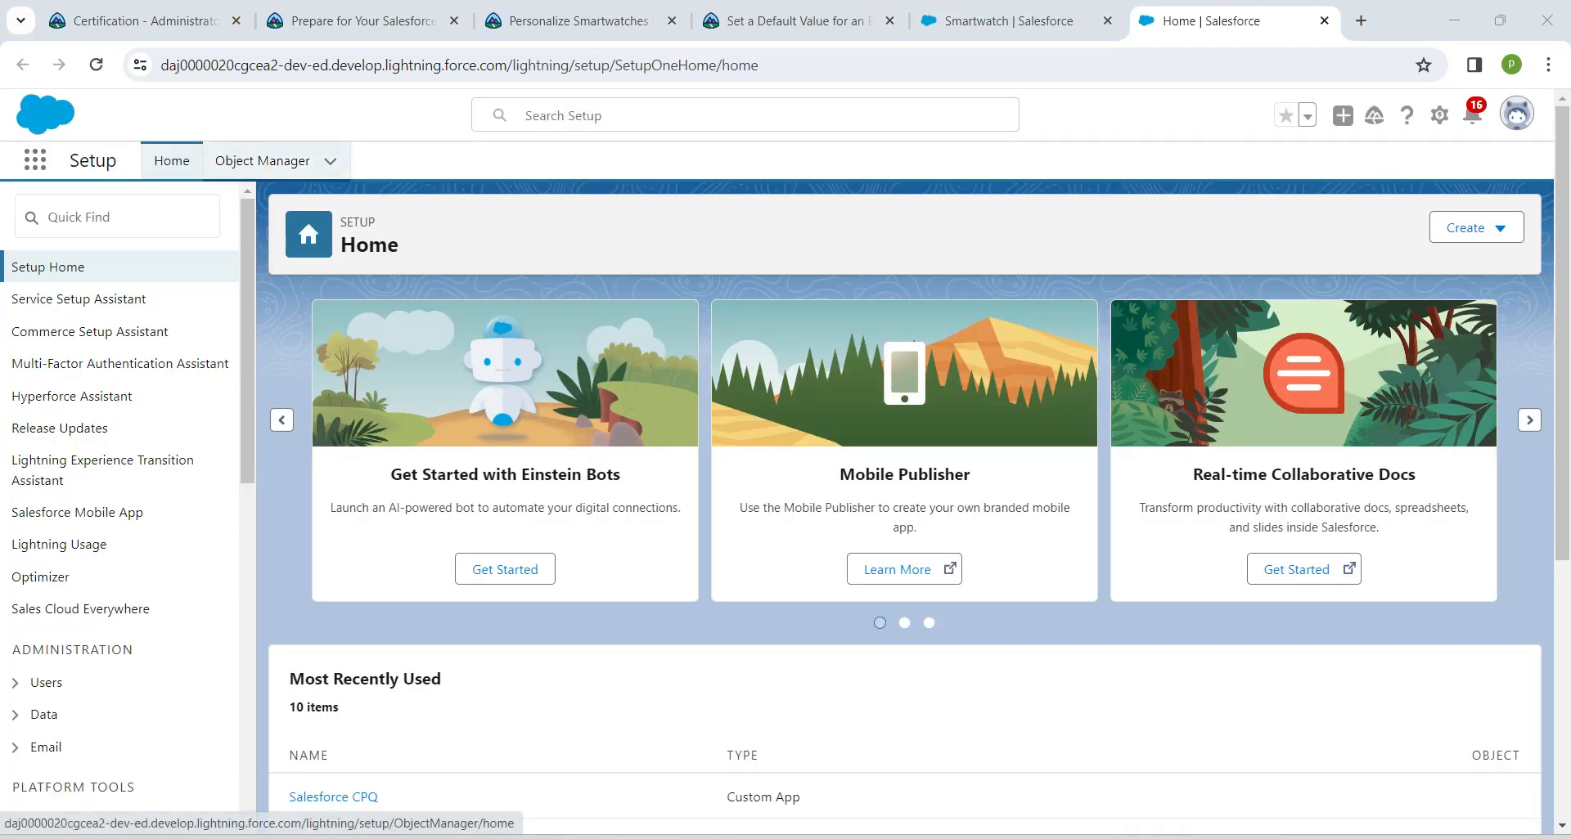
{"action": "left_click", "coordinate": [262, 161]}
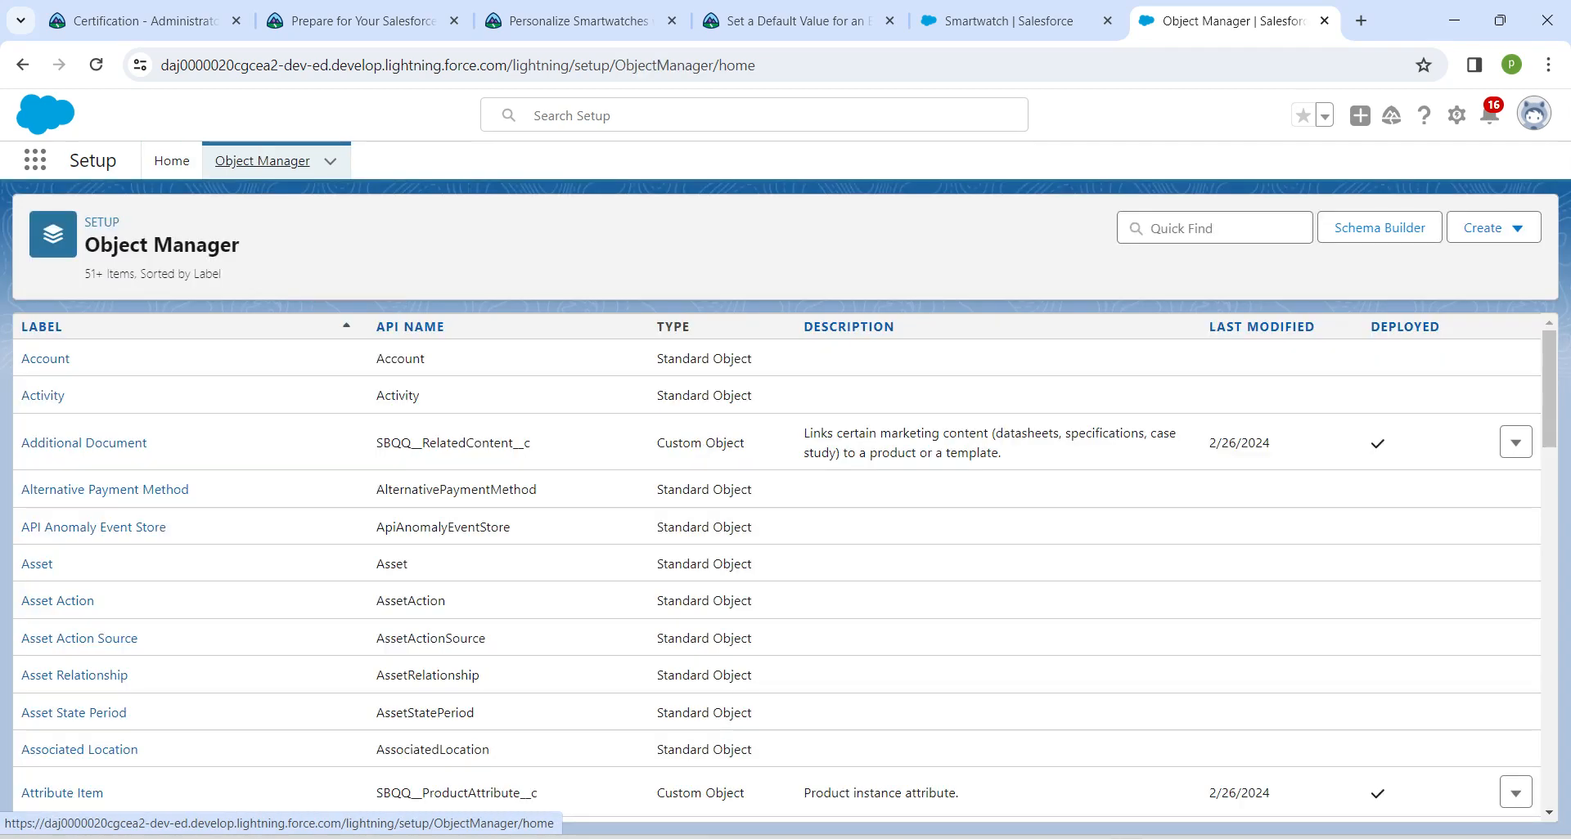
{"action": "left_click", "coordinate": [1214, 228]}
{"action": "type", "text": "quo"}
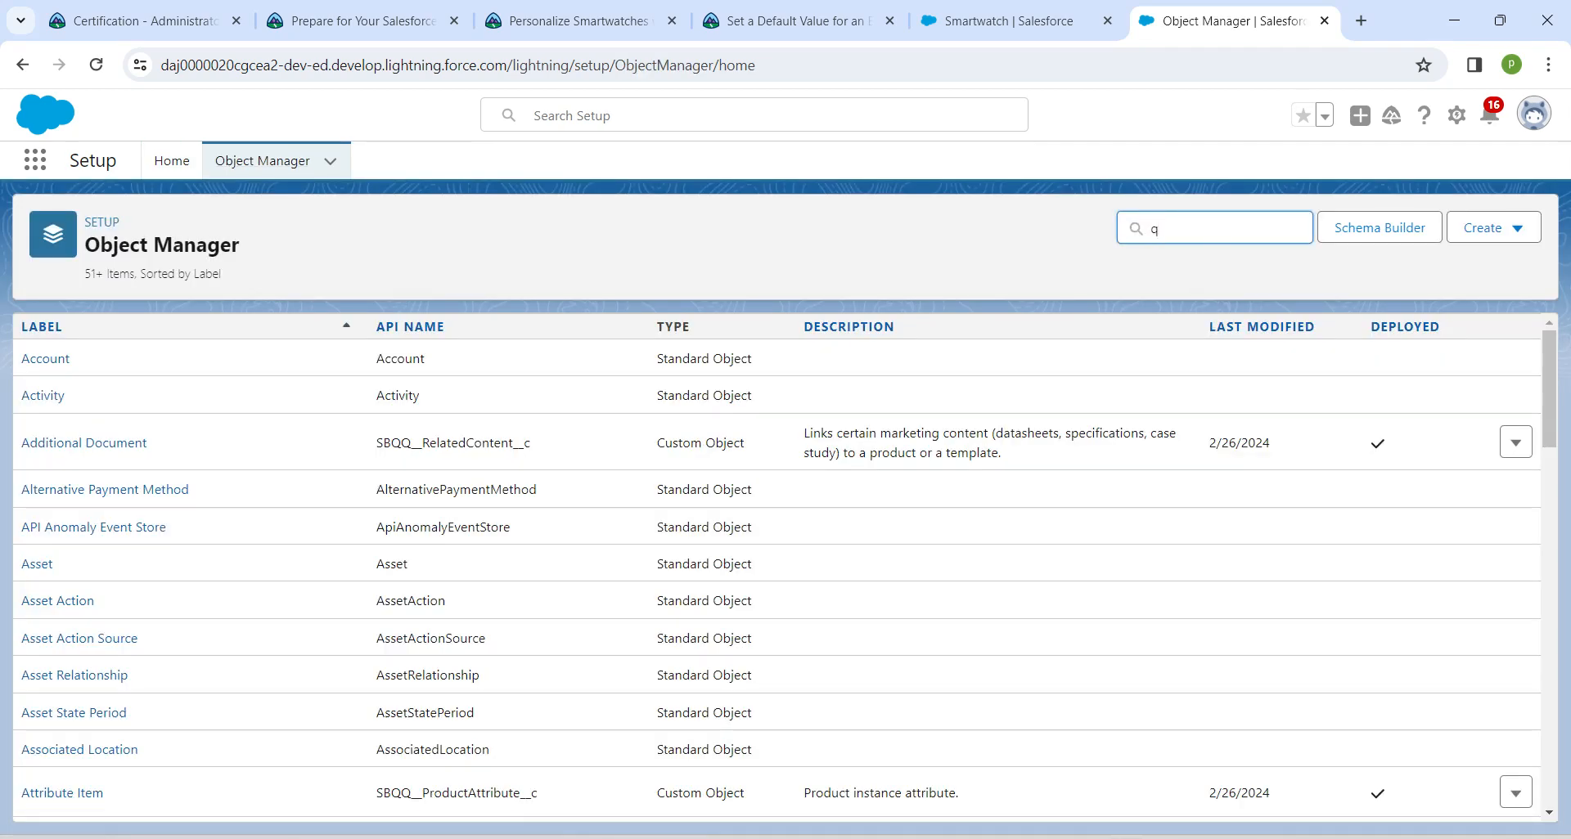
{"action": "type", "text": "te"}
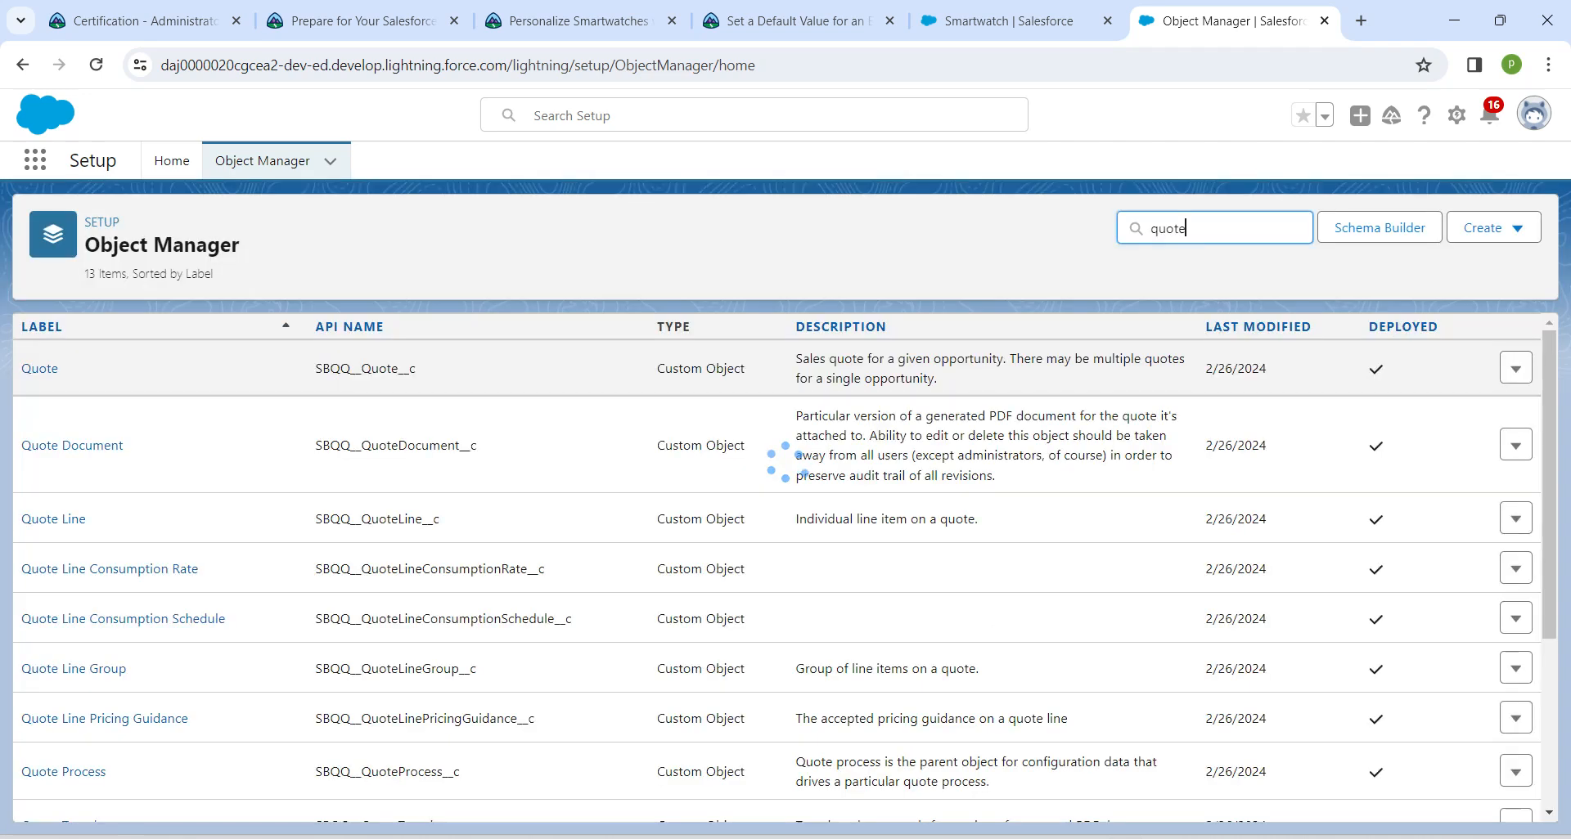
{"action": "left_click", "coordinate": [39, 369]}
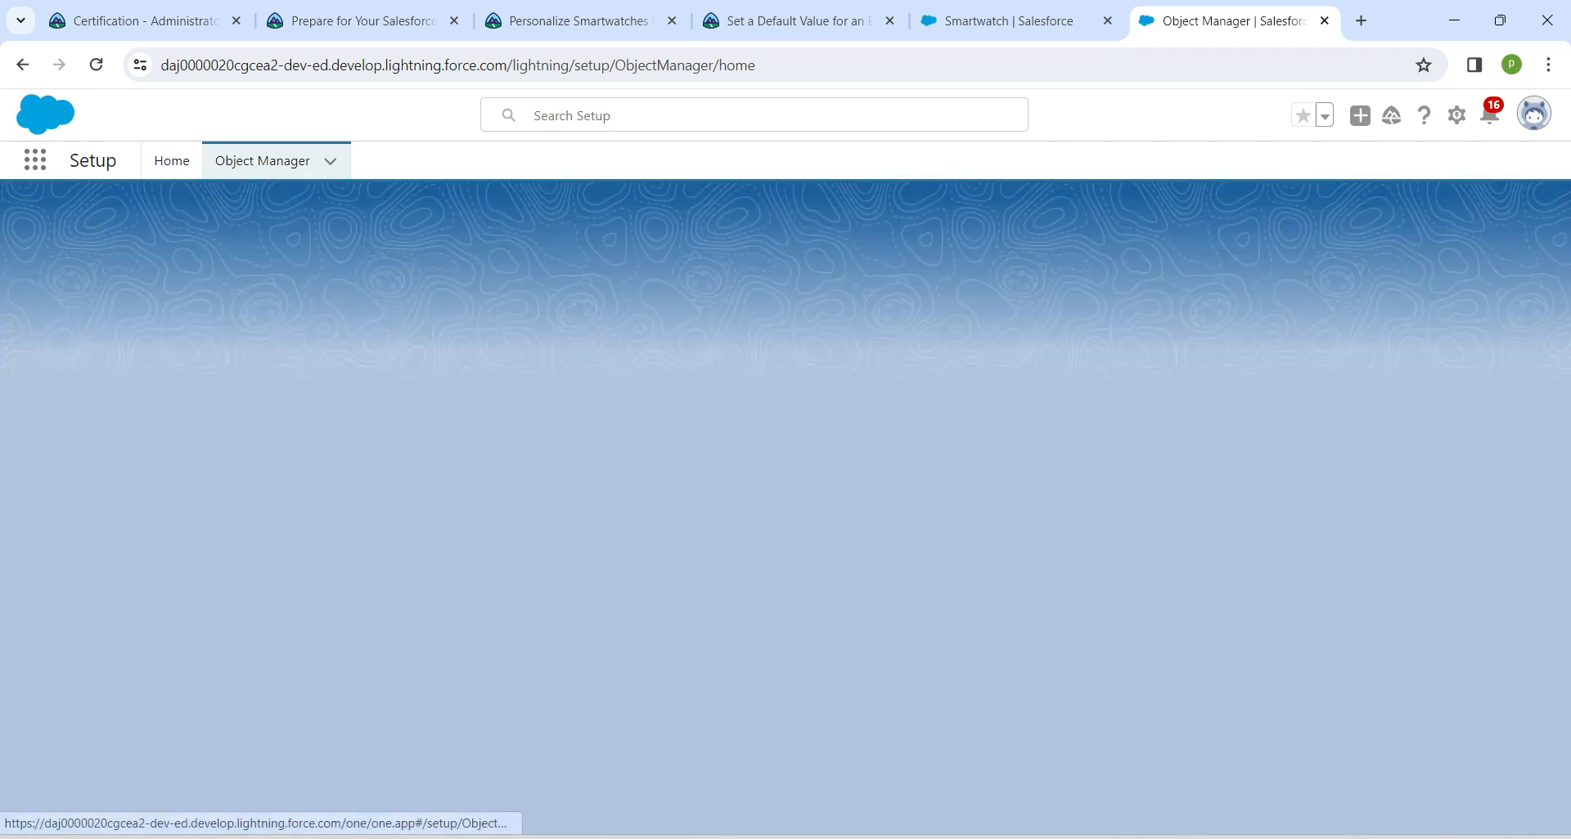
{"action": "left_click", "coordinate": [78, 361]}
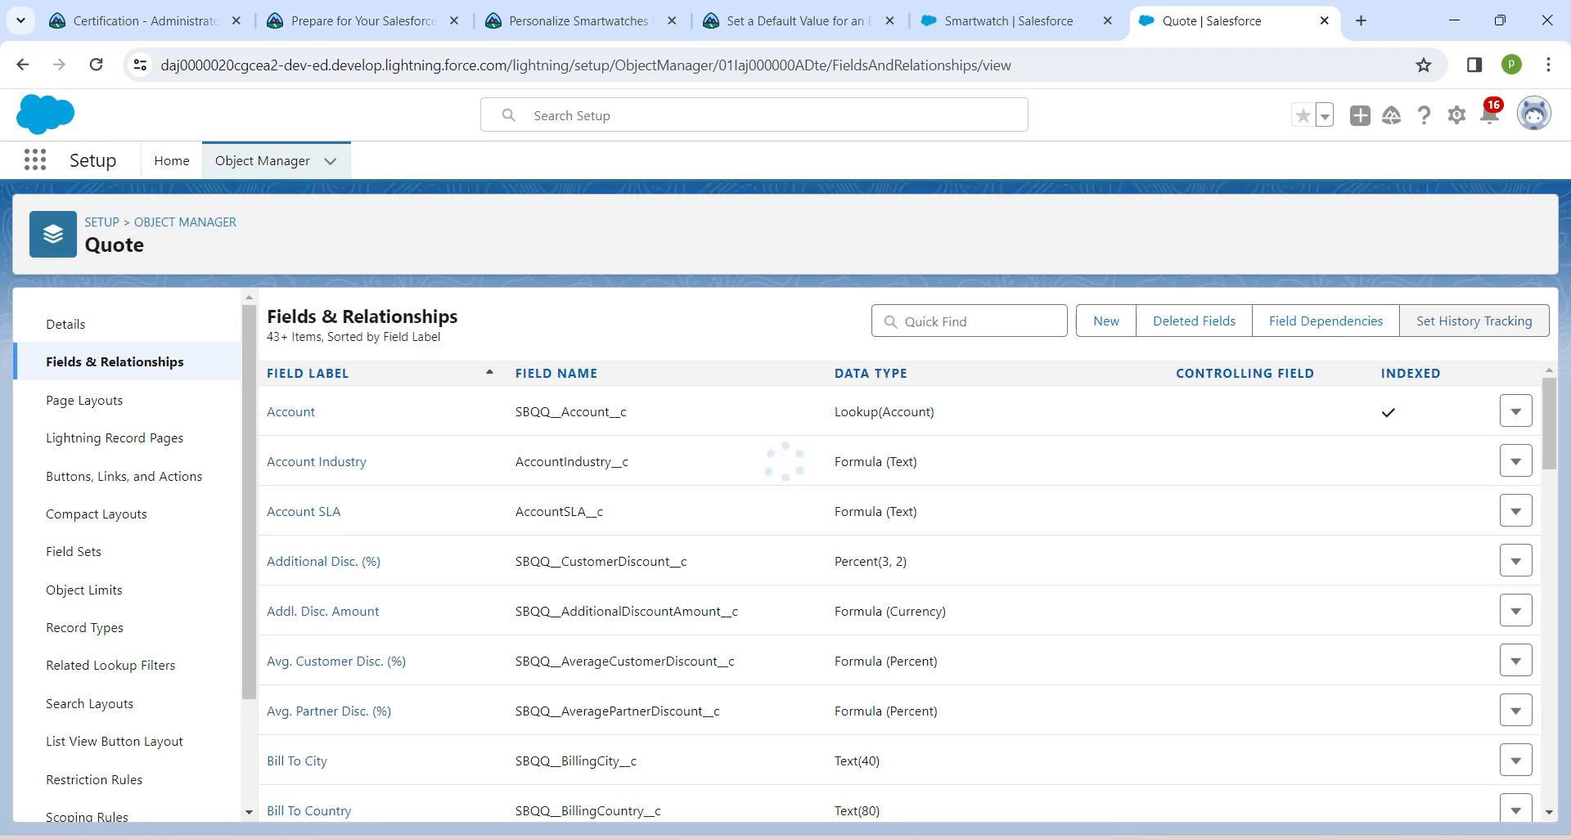
- Start a new custom field on the Quote object with Formula as its data type
{"action": "left_click", "coordinate": [1105, 321]}
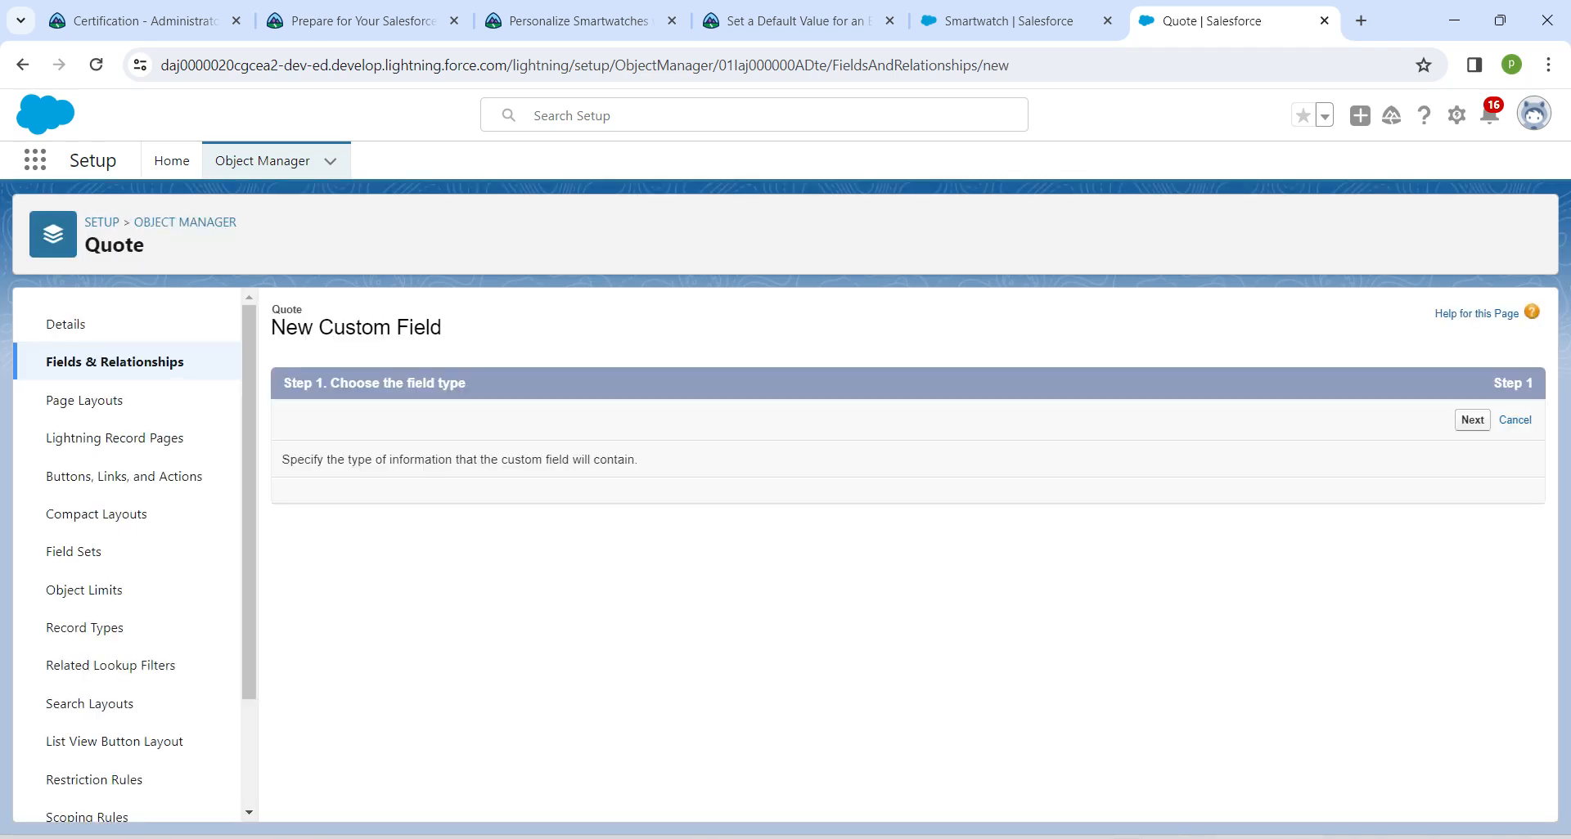
{"action": "scroll", "coordinate": [505, 591], "scroll_direction": "down", "scroll_amount": 1}
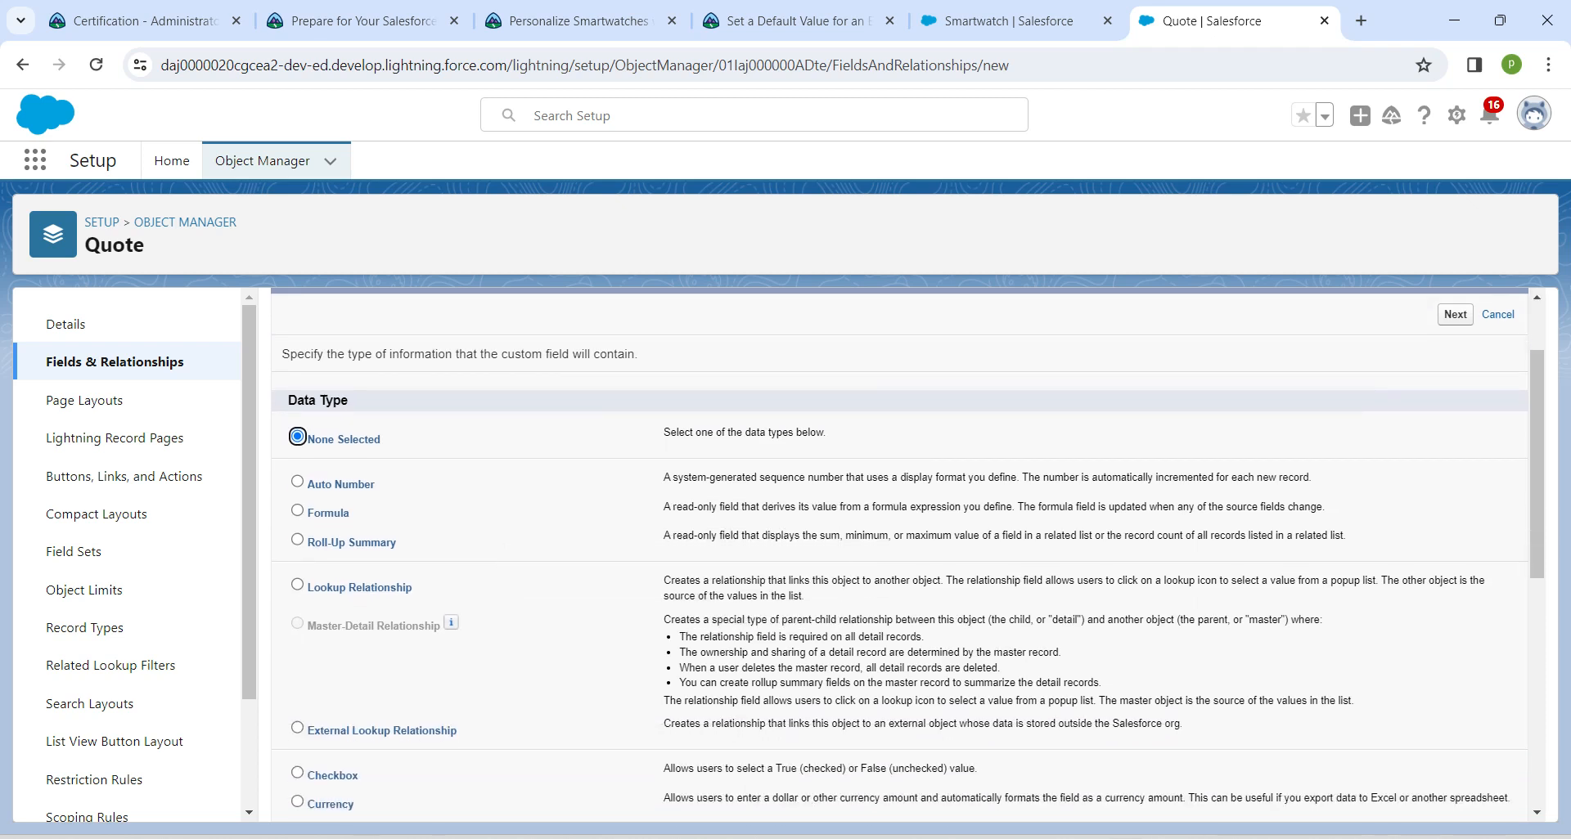
{"action": "left_click", "coordinate": [297, 510]}
{"action": "left_click", "coordinate": [1454, 314]}
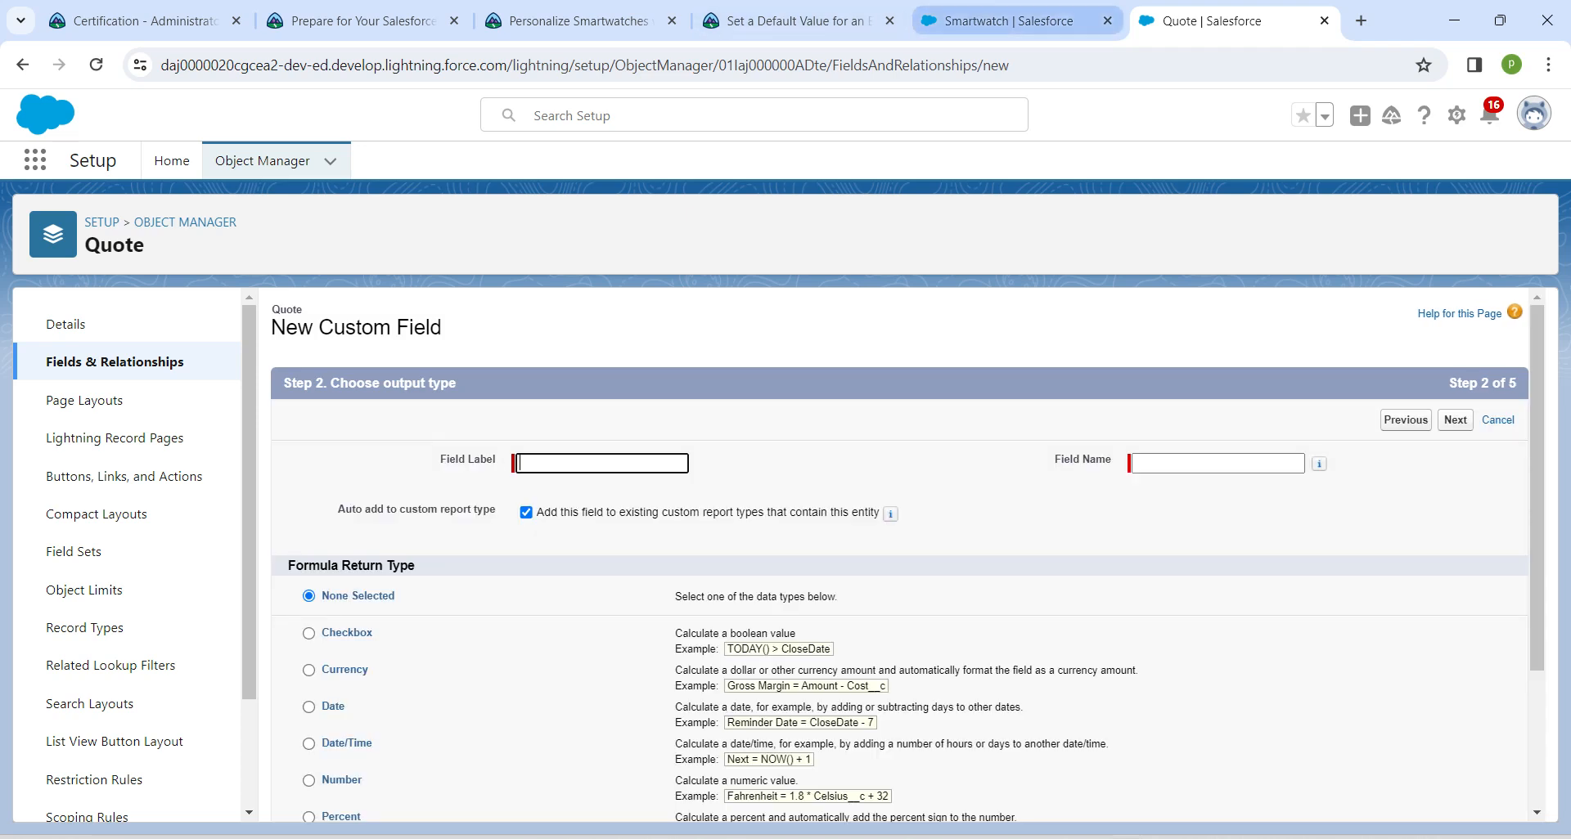
- Copy EngravingDefault from the Trailhead instructions and use it as the new field's Field Label and Field Name
{"action": "left_click", "coordinate": [1006, 20]}
{"action": "left_click", "coordinate": [787, 20]}
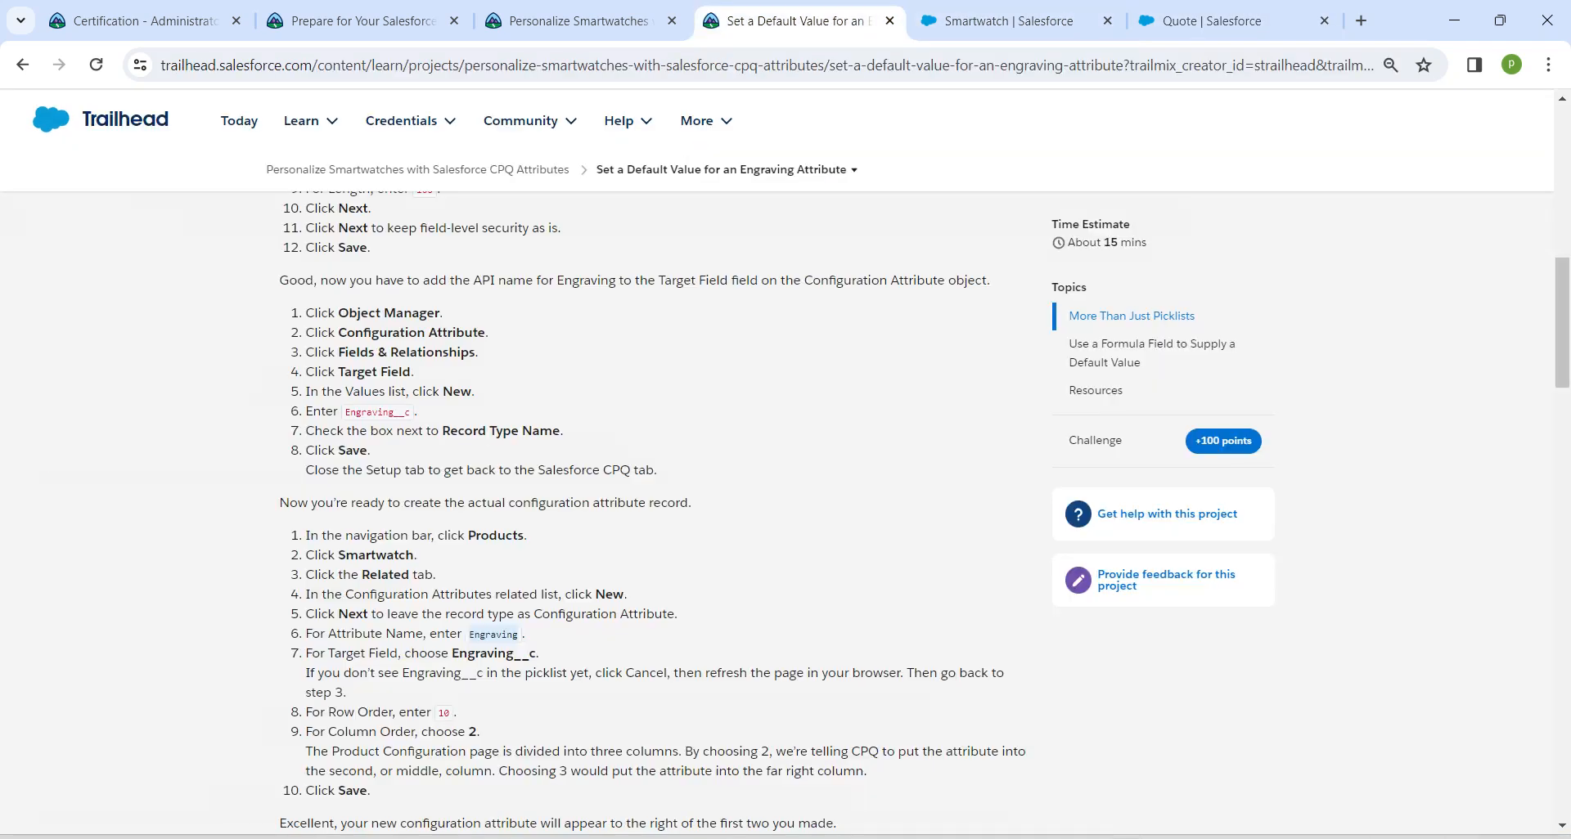
{"action": "scroll", "coordinate": [654, 513], "scroll_direction": "down", "scroll_amount": 10}
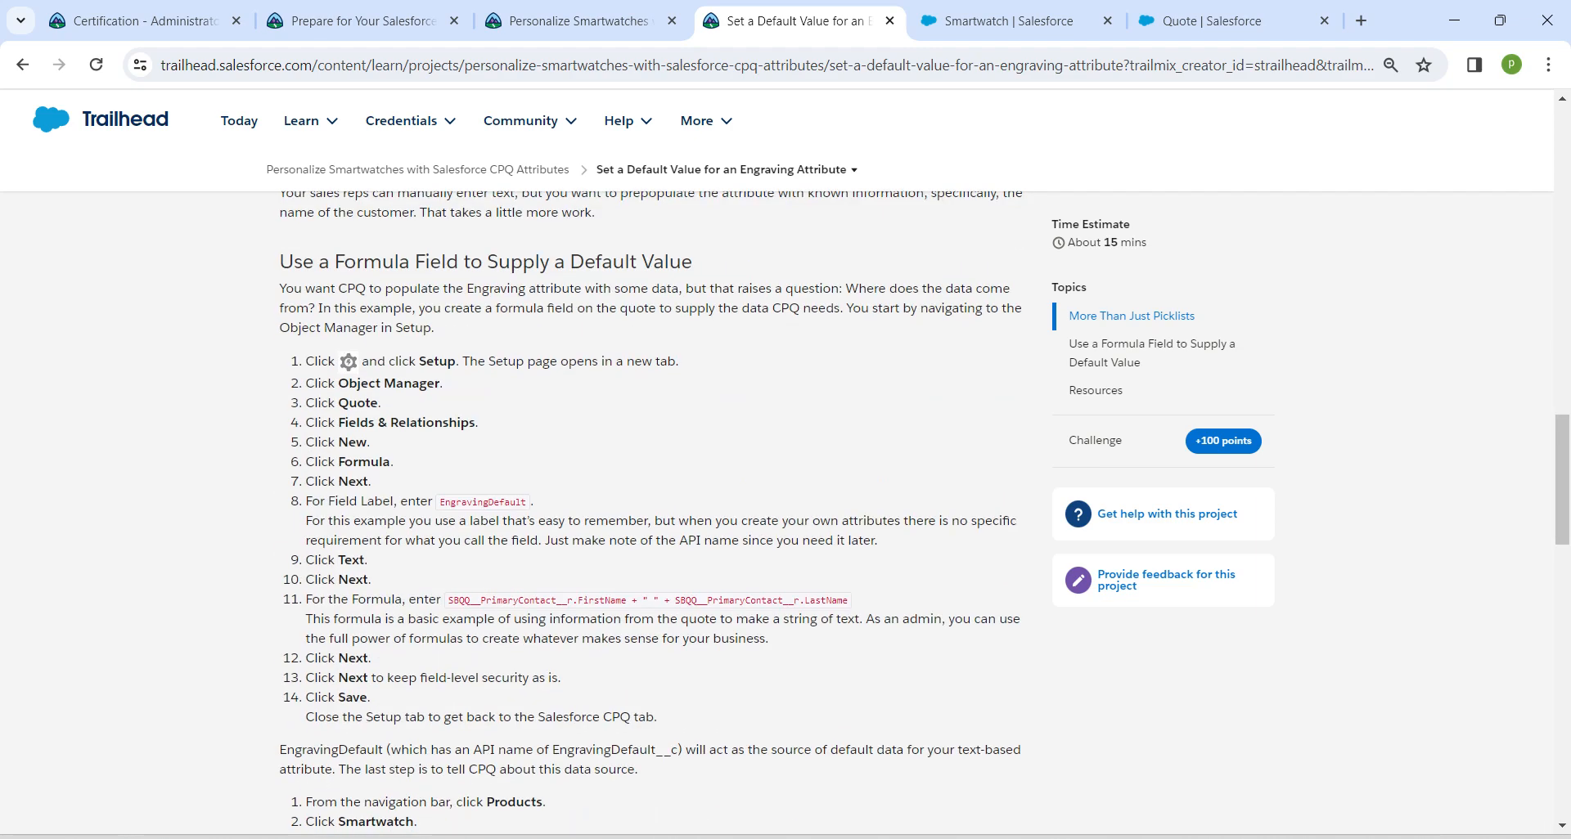
{"action": "left_click_drag", "start_coordinate": [440, 501], "coordinate": [526, 502]}
{"action": "key", "text": "ctrl+c"}
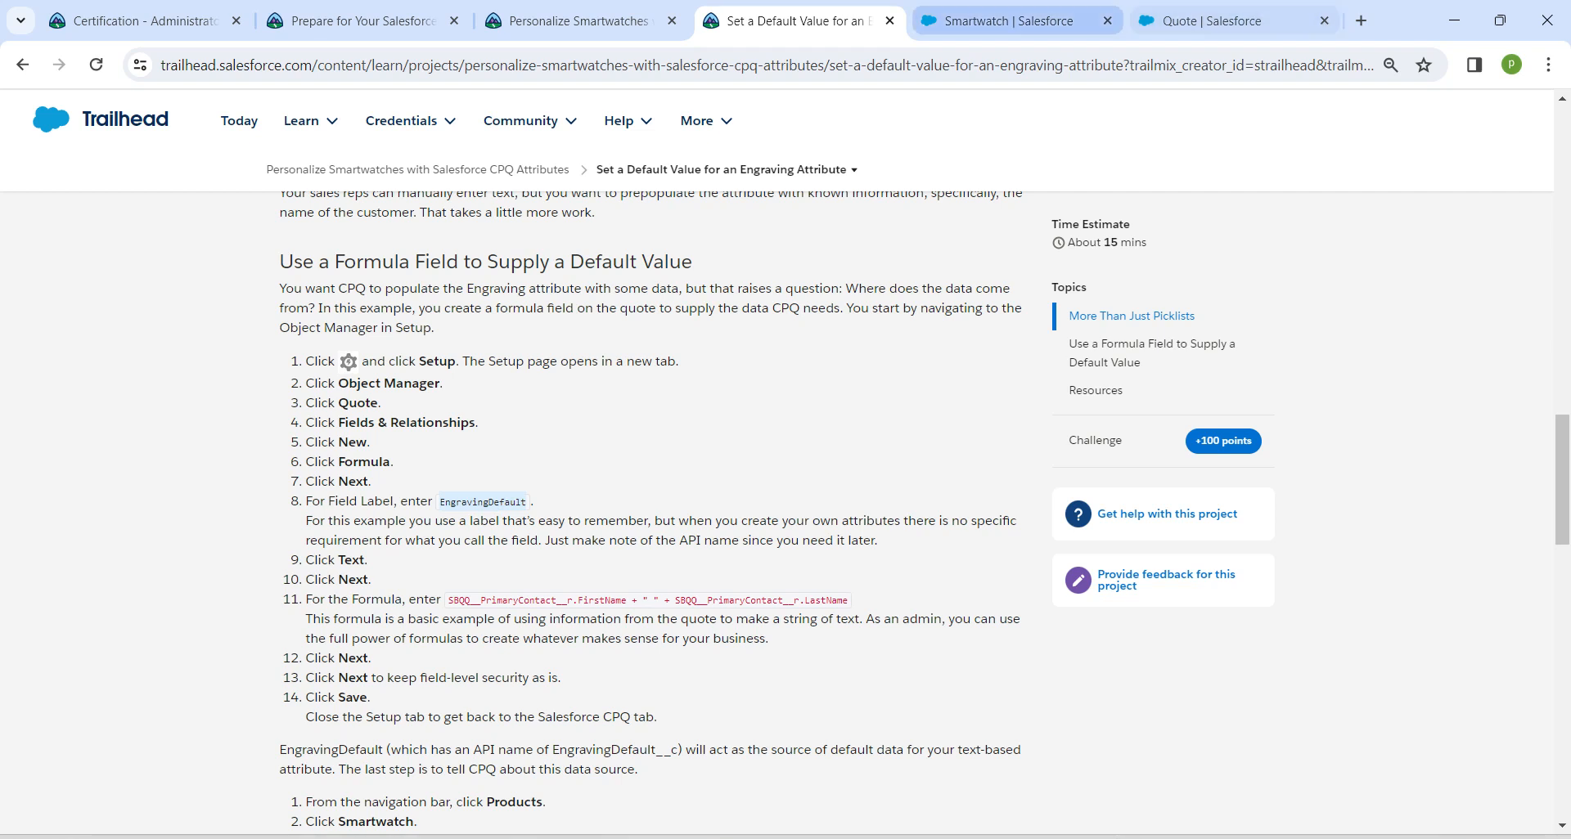
{"action": "left_click_drag", "start_coordinate": [1211, 21], "coordinate": [993, 20]}
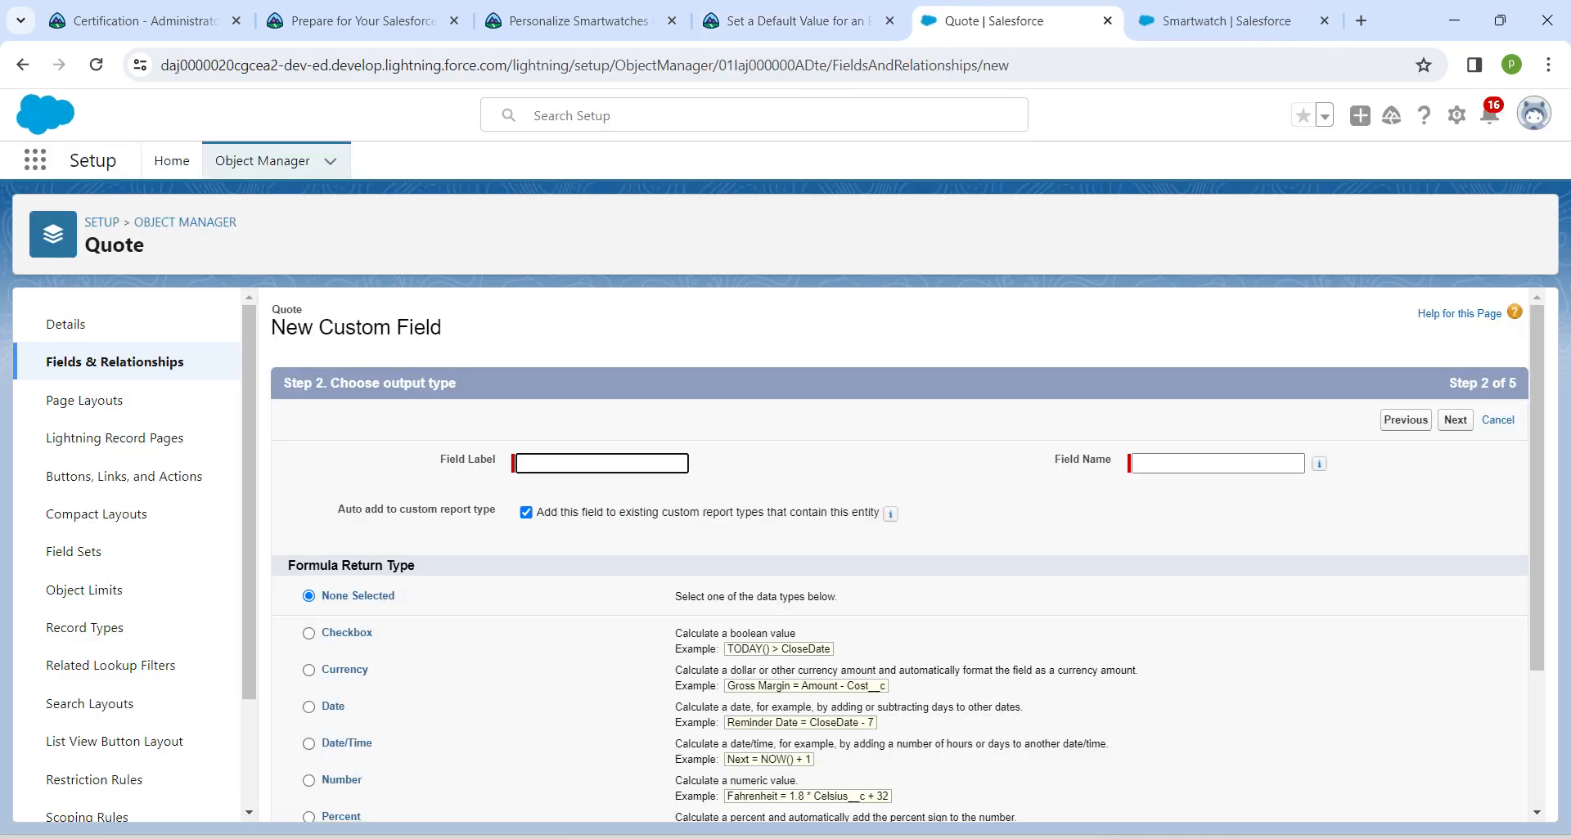
{"action": "key", "text": "ctrl+v"}
{"action": "key", "text": "Tab"}
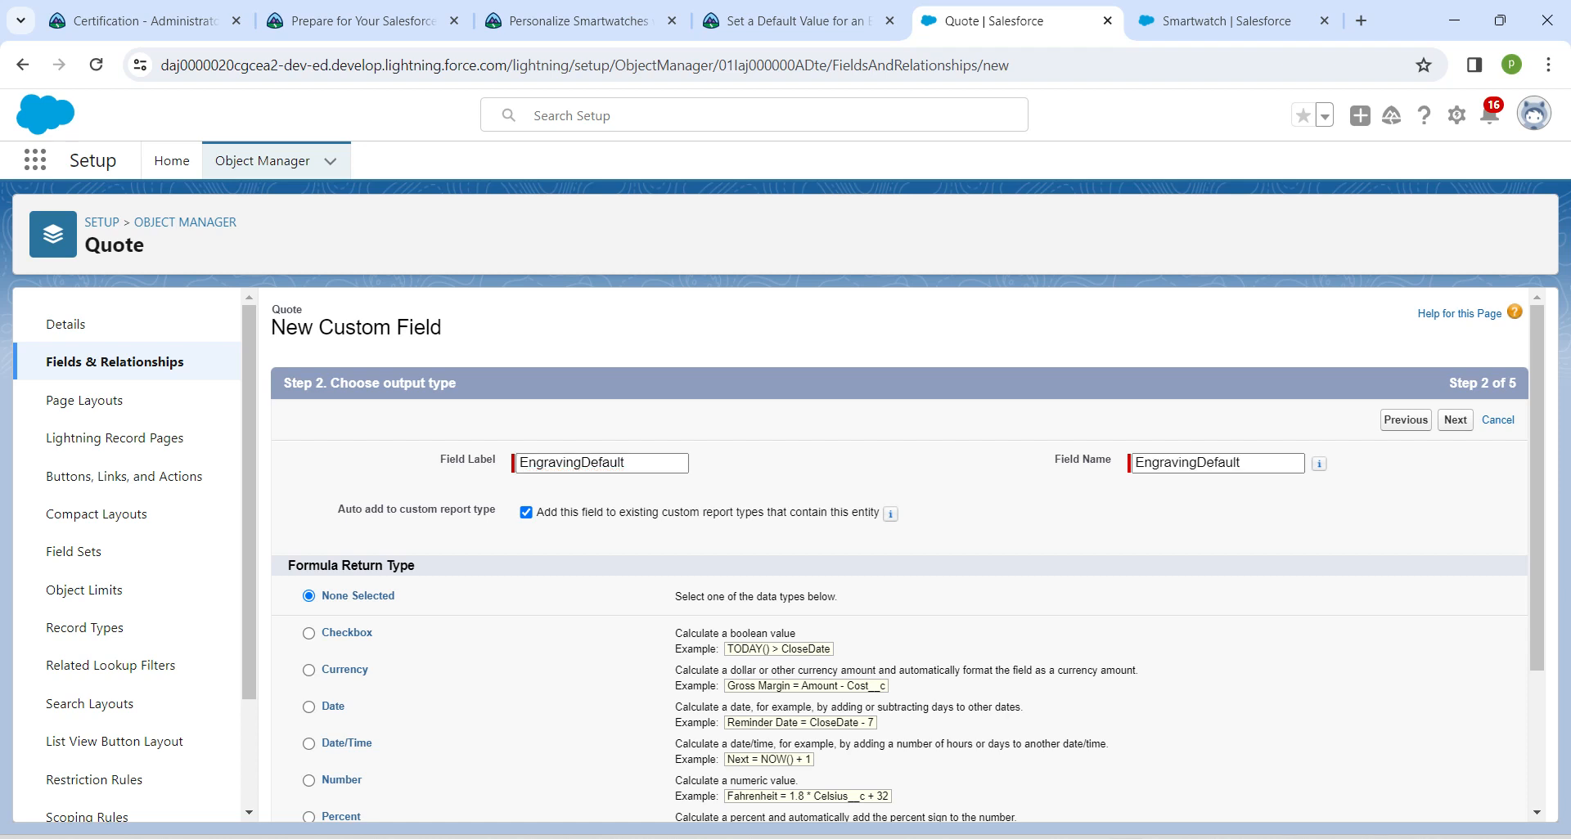
- Choose Text as the formula return type and proceed to the formula entry
{"action": "scroll", "coordinate": [900, 557], "scroll_direction": "down", "scroll_amount": 2}
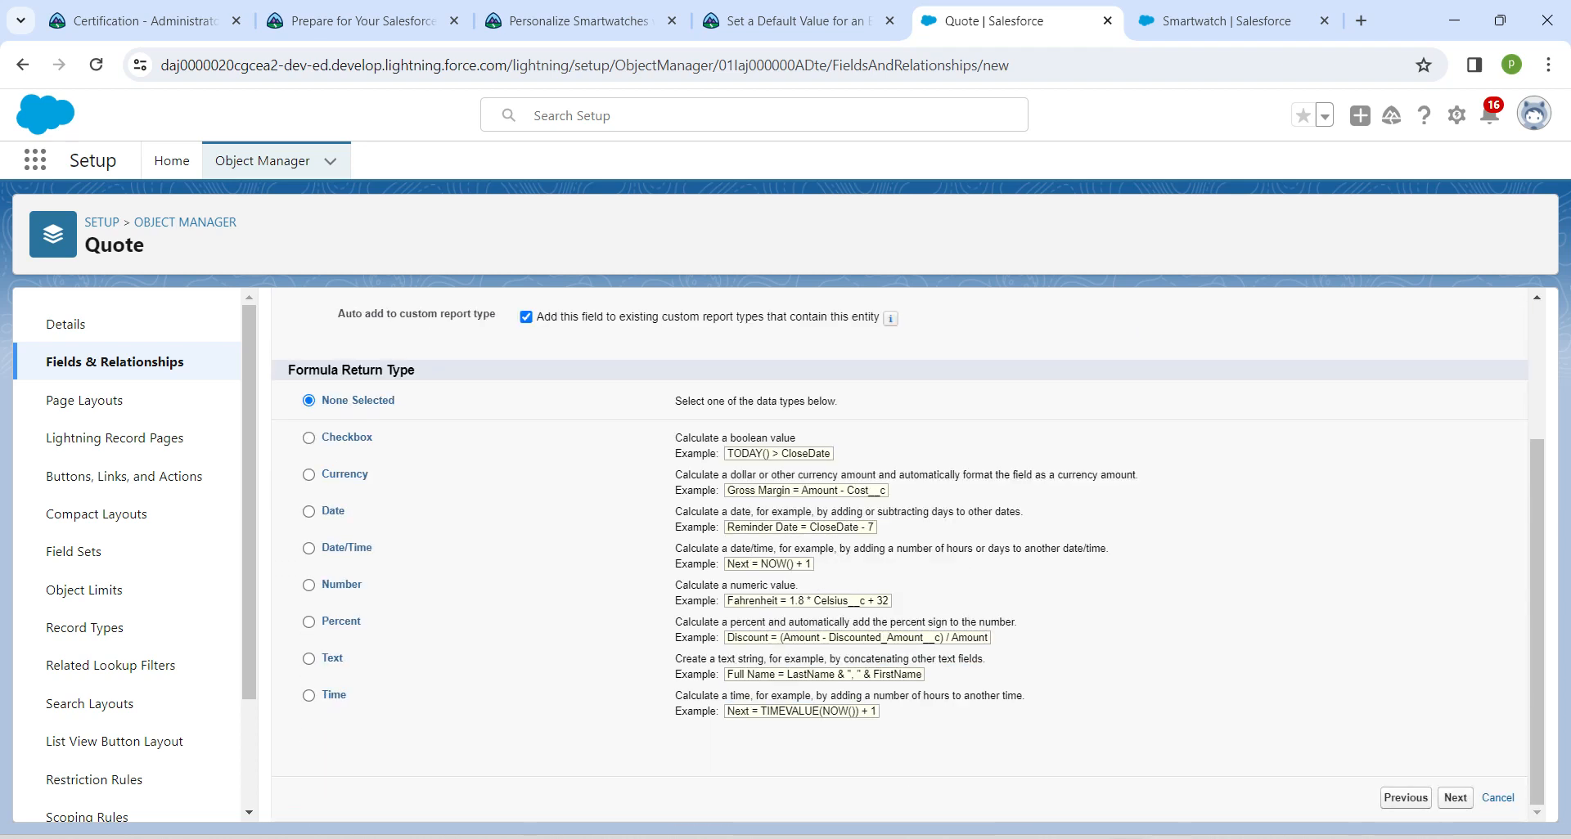
{"action": "key", "text": "alt+Tab"}
{"action": "scroll", "coordinate": [900, 556], "scroll_direction": "up", "scroll_amount": 2}
{"action": "scroll", "coordinate": [900, 556], "scroll_direction": "down", "scroll_amount": 2}
{"action": "left_click", "coordinate": [308, 659]}
{"action": "left_click", "coordinate": [1454, 798]}
- Copy the formula SBQQ__PrimaryContact__r.FirstName + " " + SBQQ__PrimaryContact__r.LastName from the Trailhead instructions into the EngravingDefault formula
{"action": "left_click", "coordinate": [787, 20]}
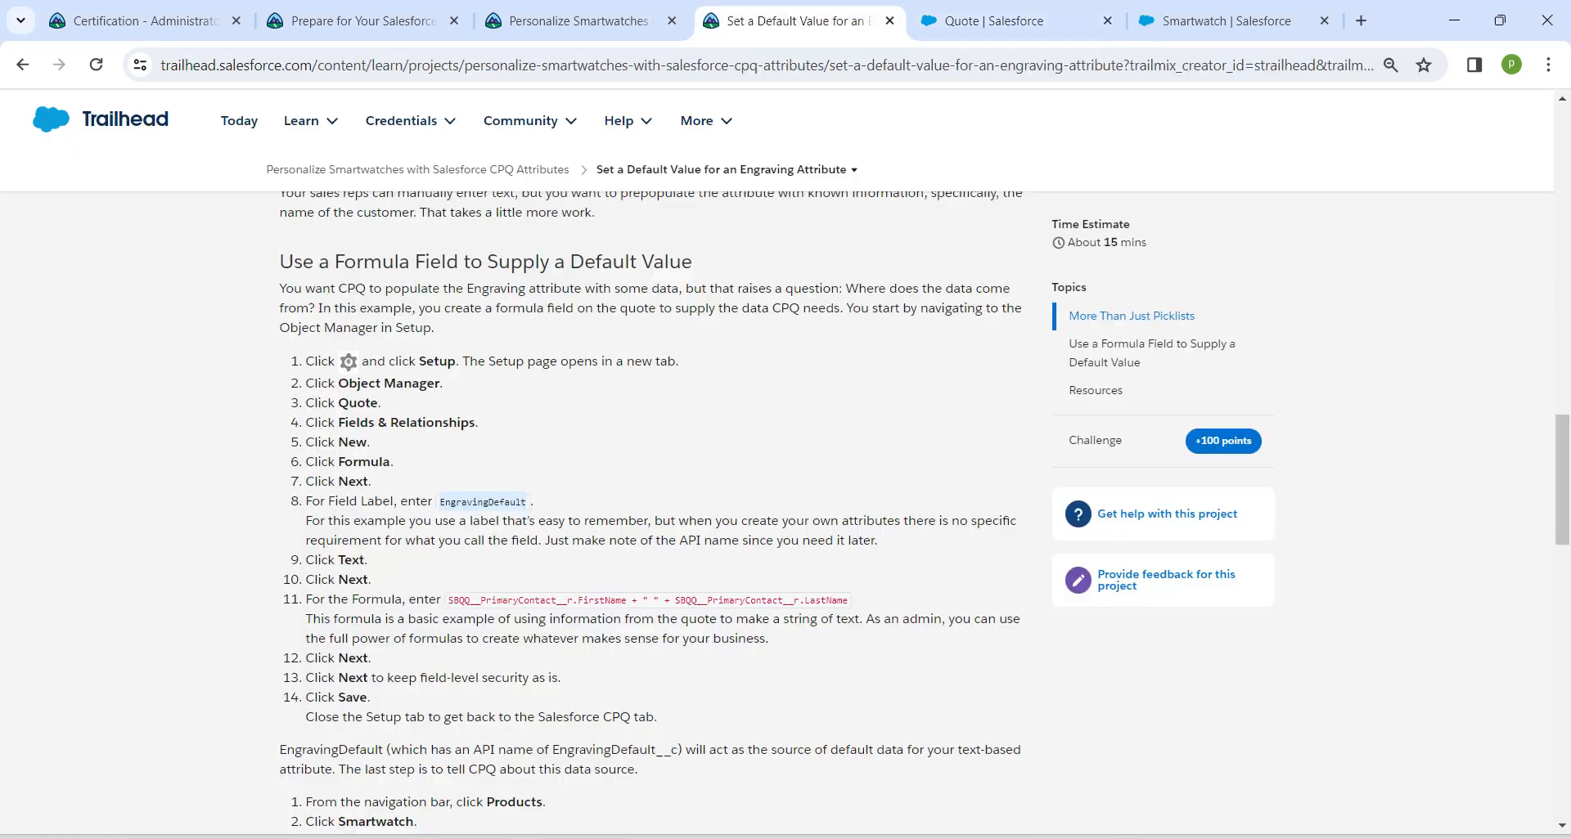
{"action": "left_click_drag", "start_coordinate": [447, 600], "coordinate": [848, 599]}
{"action": "key", "text": "ctrl+c"}
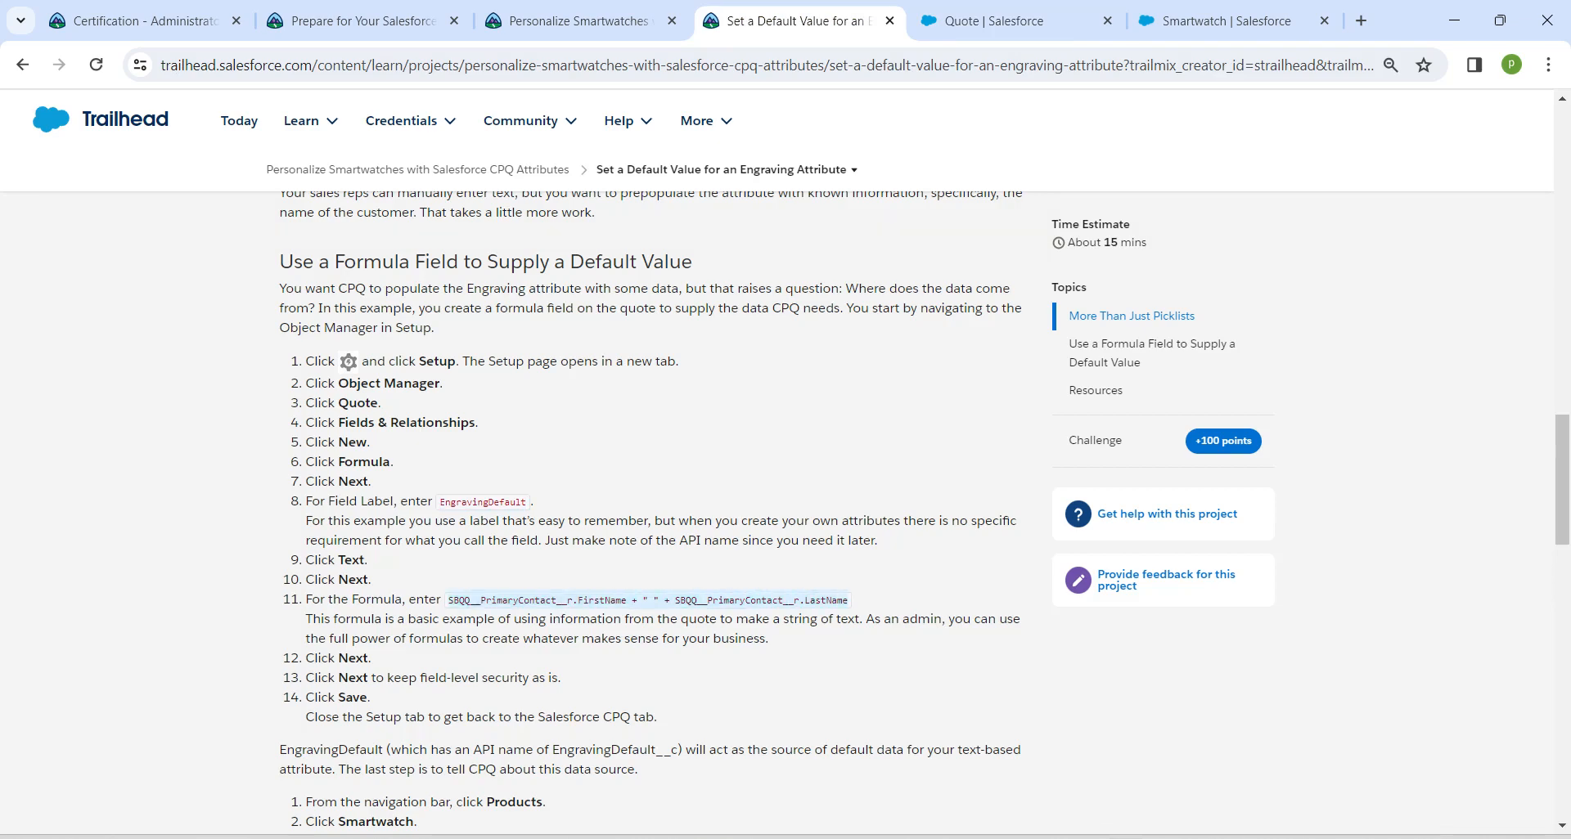
{"action": "left_click", "coordinate": [994, 21]}
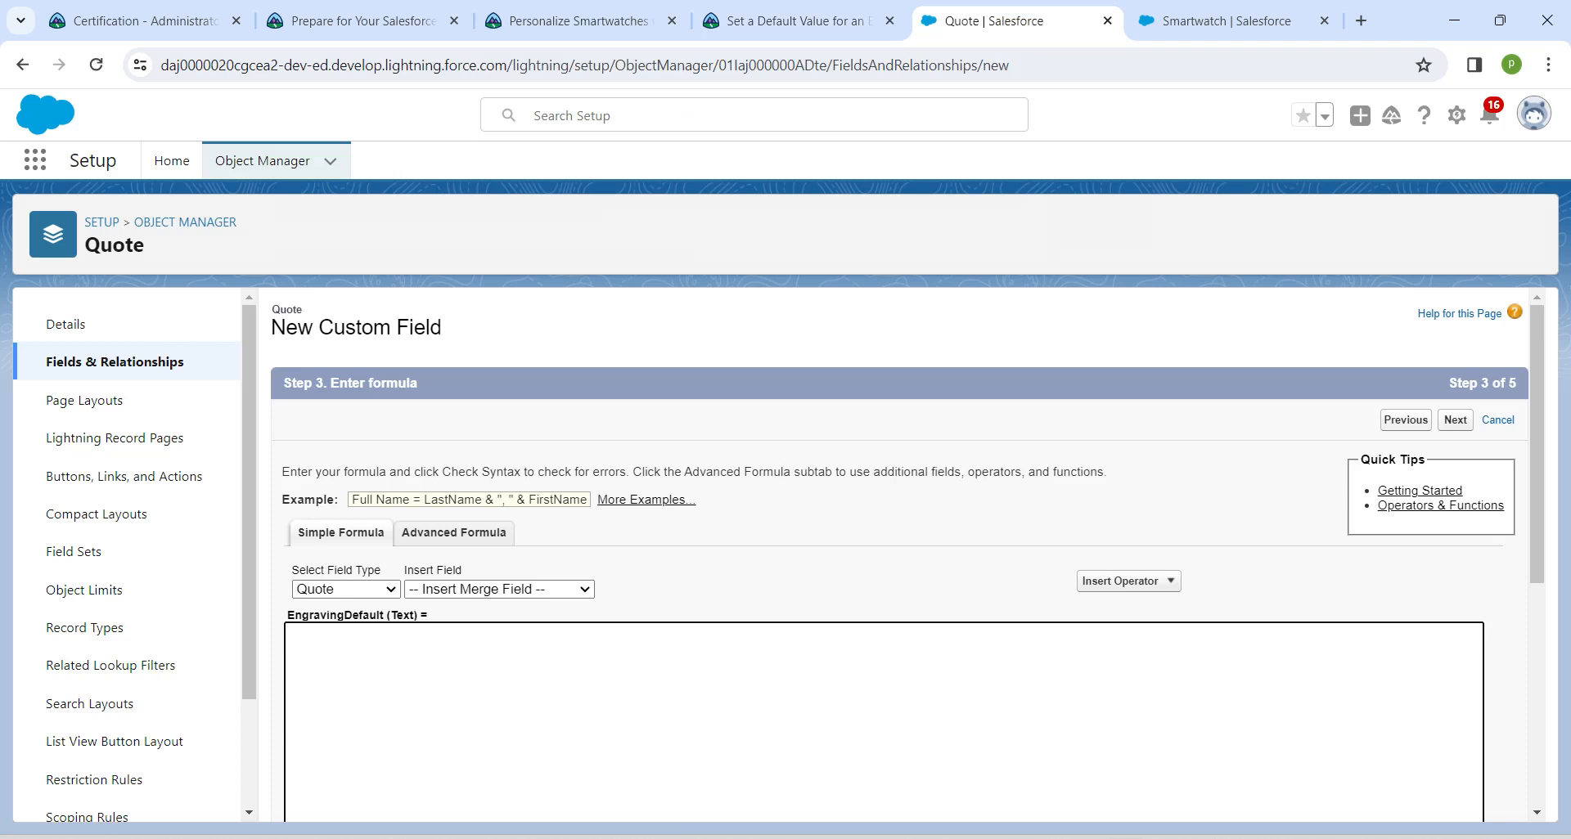
{"action": "key", "text": "ctrl+v"}
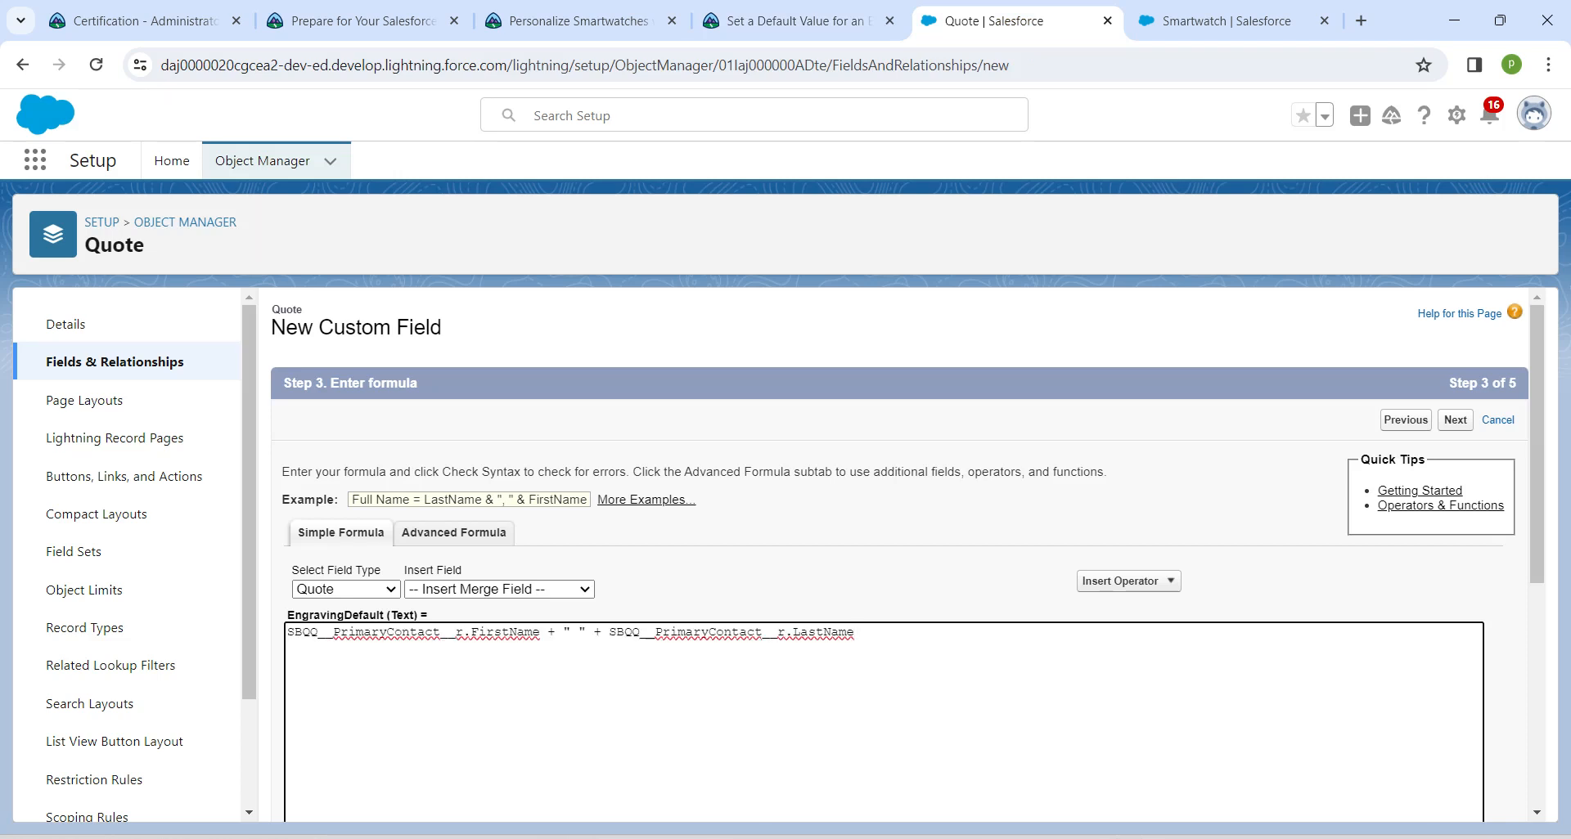
- Check the syntax of the EngravingDefault formula and review the result
{"action": "scroll", "coordinate": [900, 556], "scroll_direction": "down", "scroll_amount": 3}
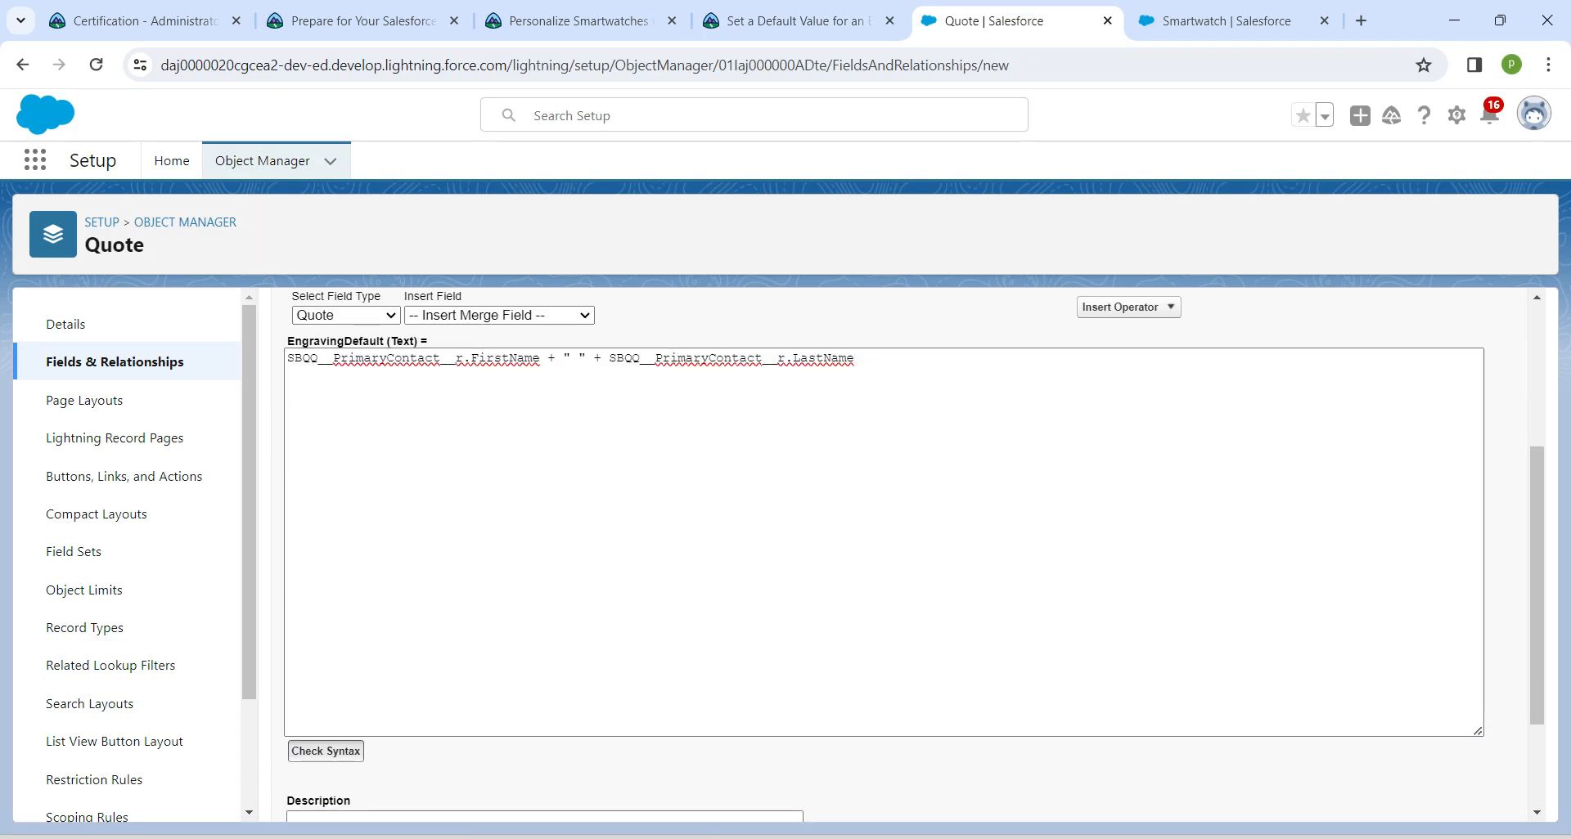
{"action": "scroll", "coordinate": [900, 557], "scroll_direction": "up", "scroll_amount": 3}
{"action": "scroll", "coordinate": [900, 556], "scroll_direction": "down", "scroll_amount": 3}
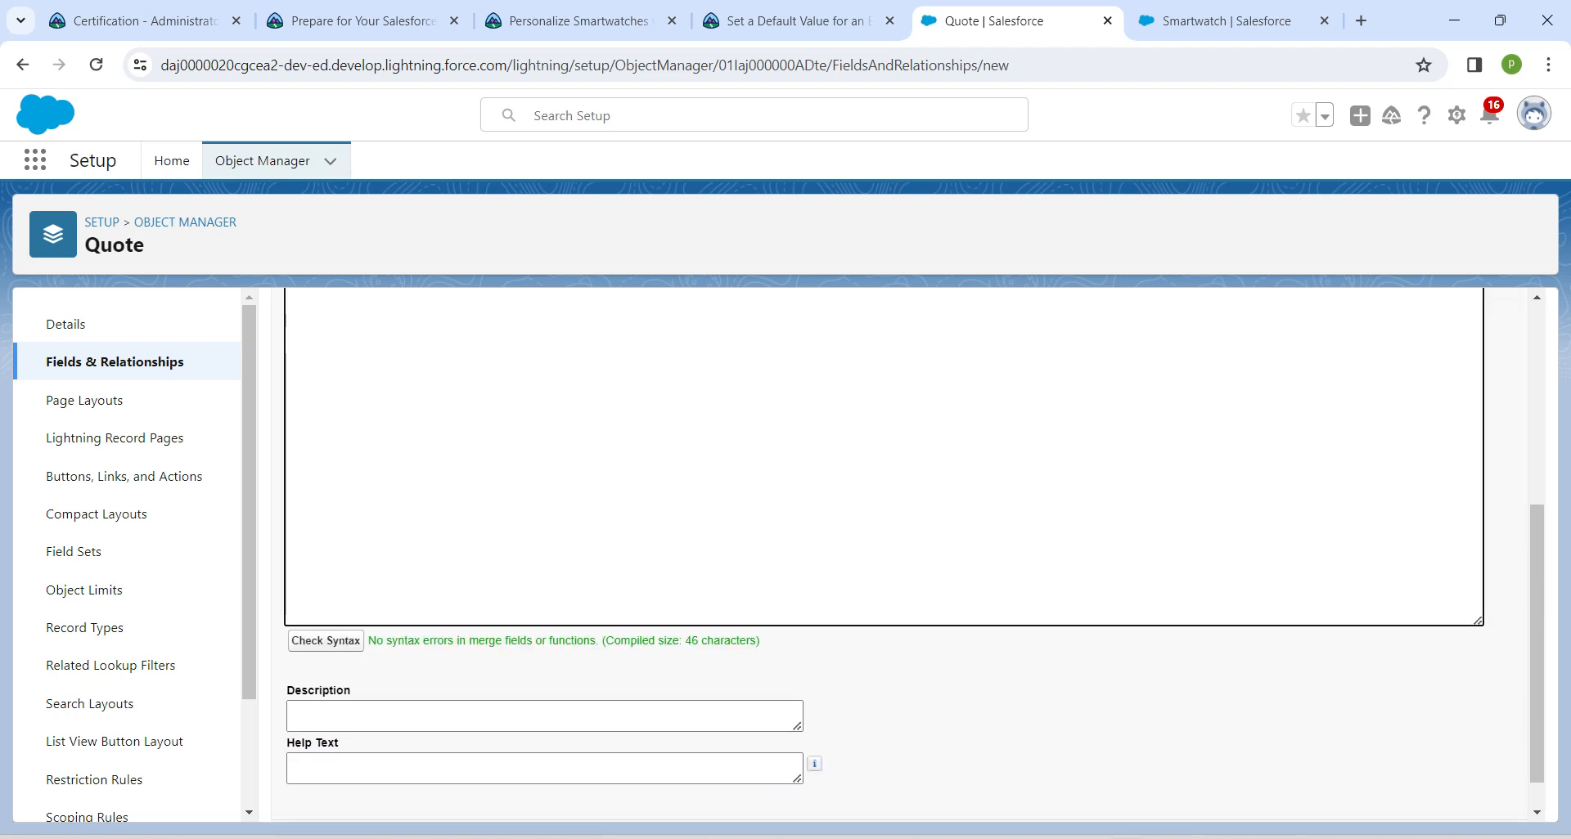
{"action": "left_click_drag", "start_coordinate": [369, 641], "coordinate": [453, 641]}
{"action": "left_click", "coordinate": [453, 641]}
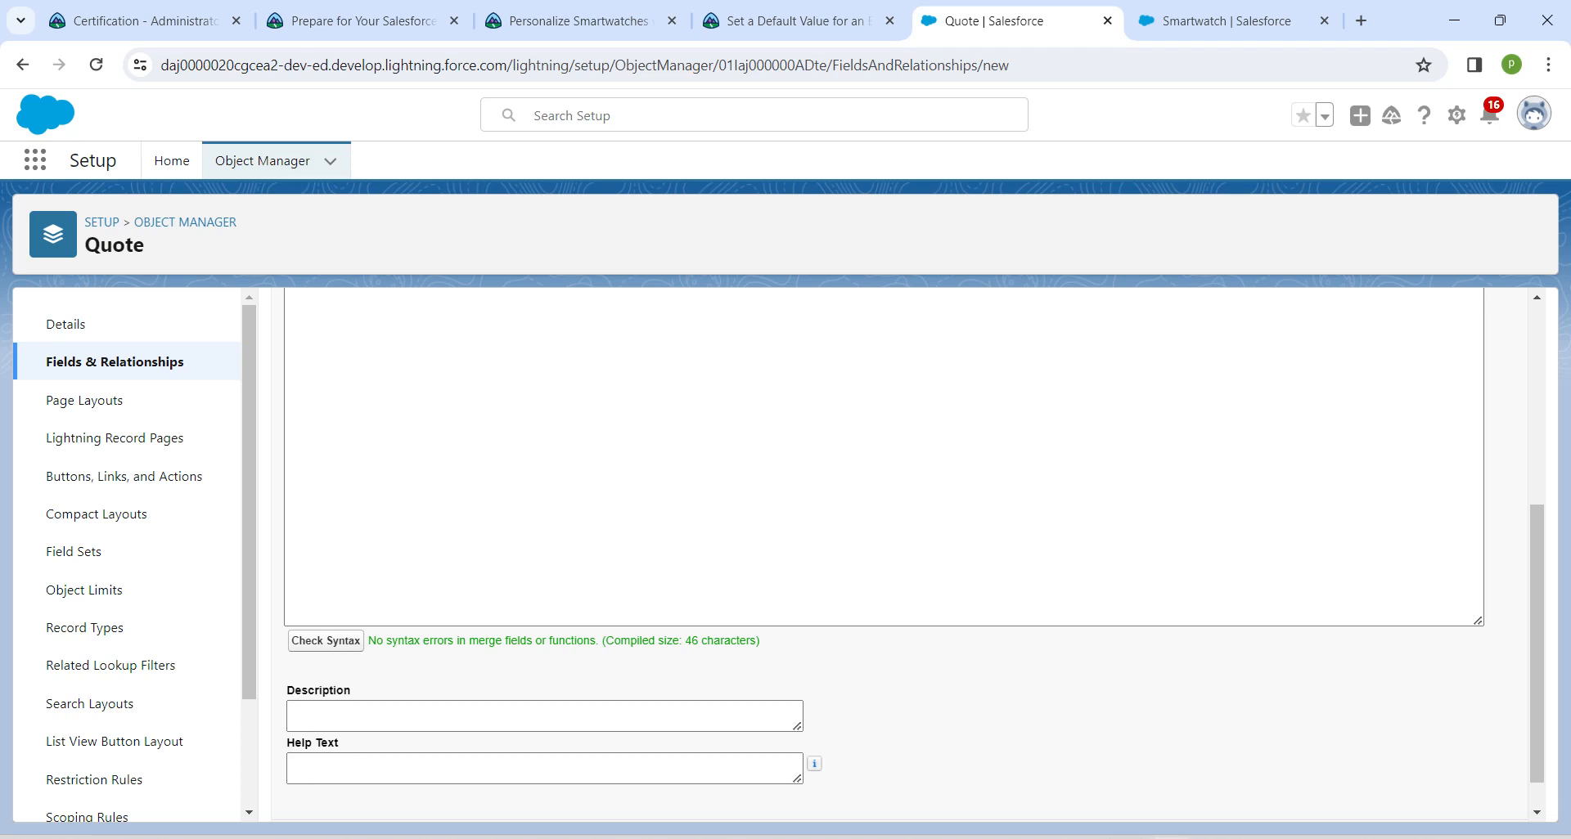
{"action": "scroll", "coordinate": [901, 573], "scroll_direction": "down", "scroll_amount": 2}
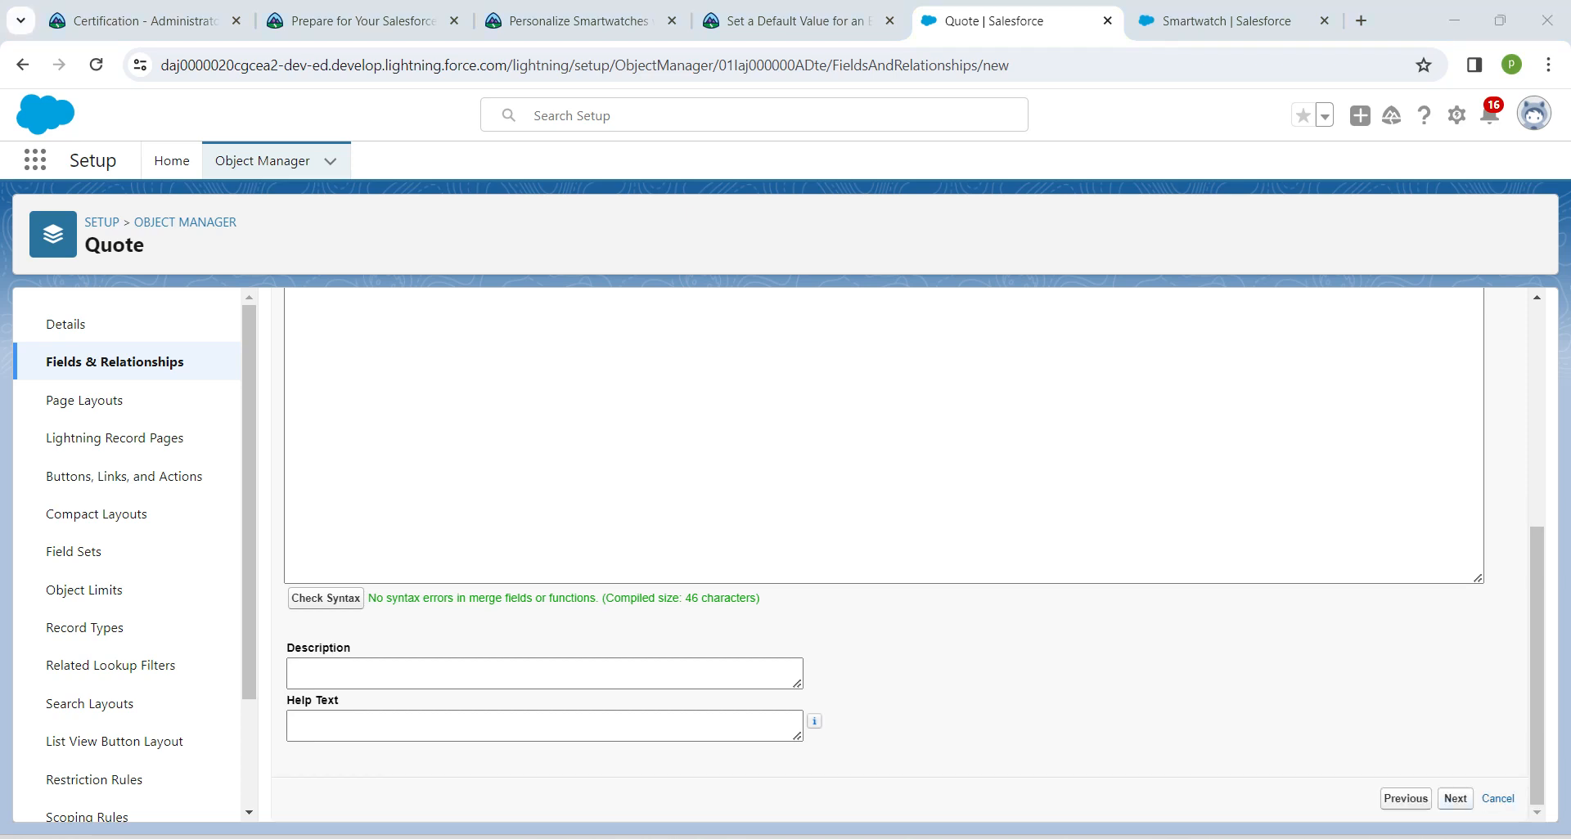
- Accept the default field-level security and page layouts for the EngravingDefault field and save it
{"action": "left_click", "coordinate": [1454, 798]}
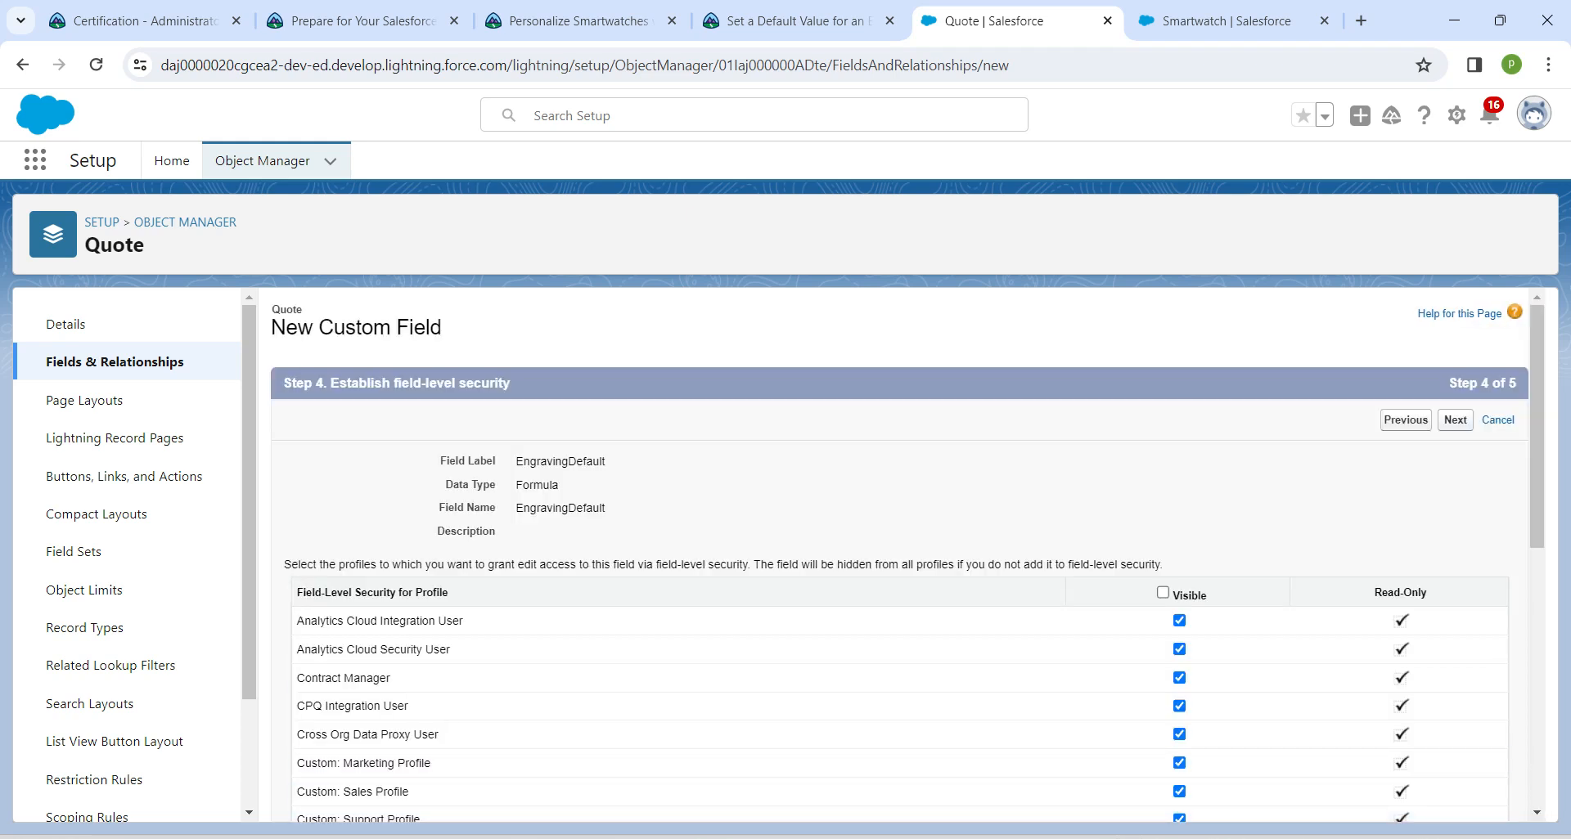
{"action": "left_click", "coordinate": [1454, 420]}
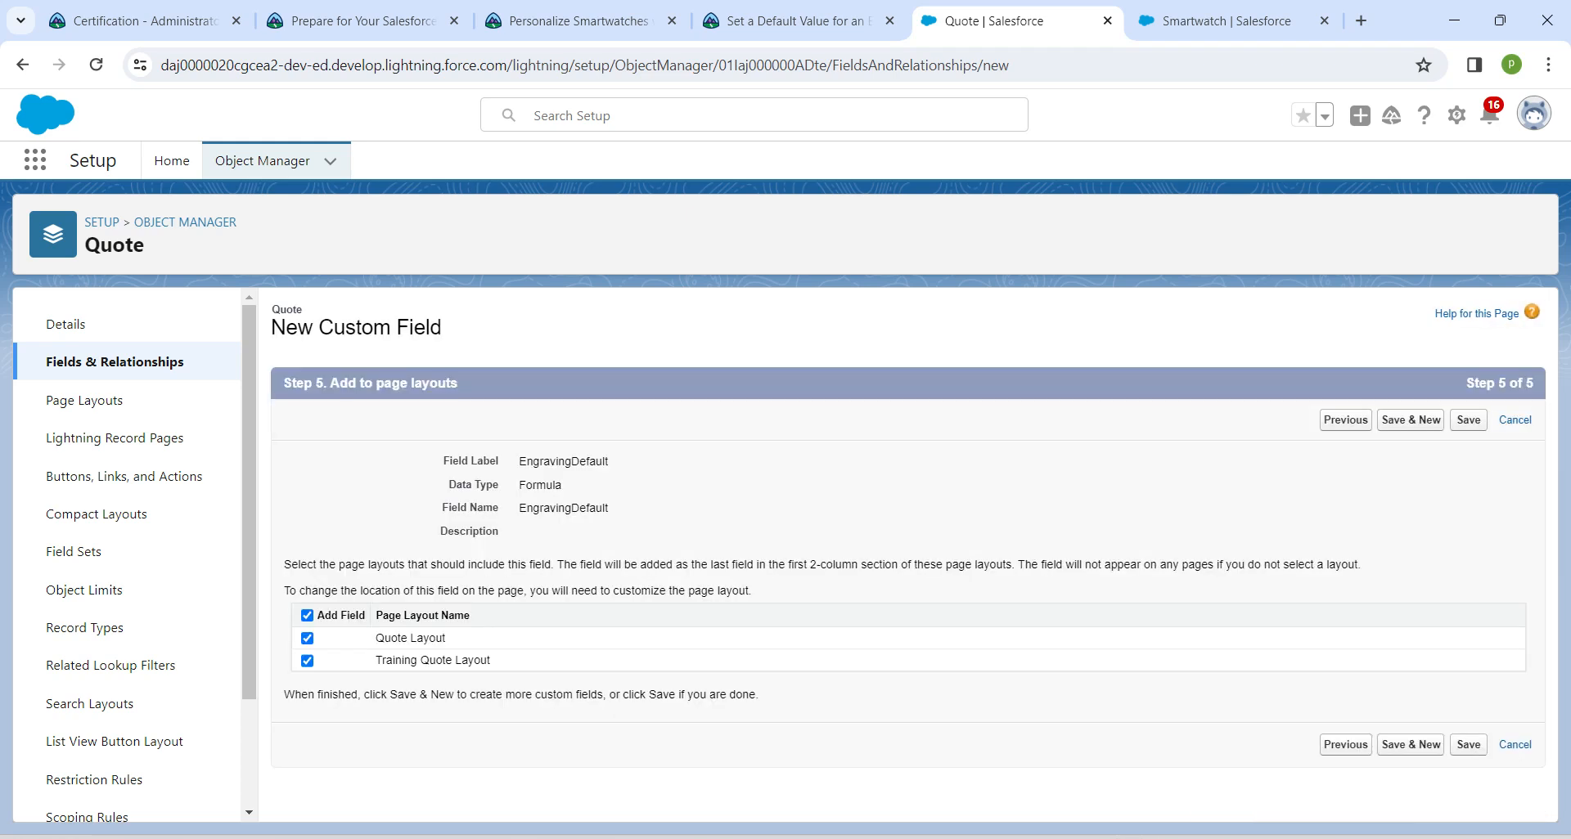
{"action": "left_click", "coordinate": [1469, 420]}
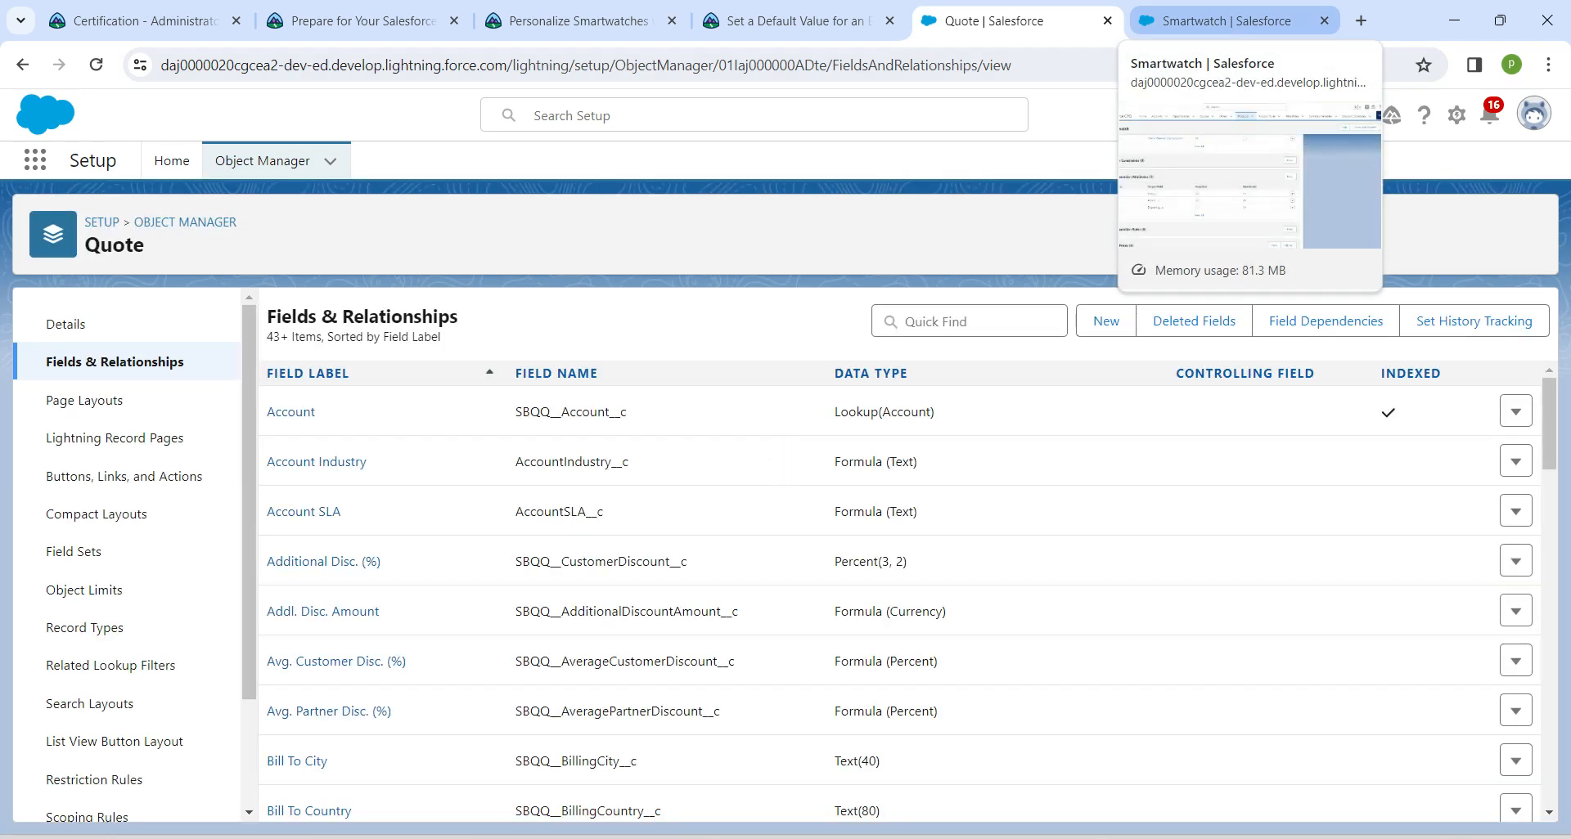
- Return to the Smartwatch product and open its Engraving configuration attribute for editing
{"action": "left_click", "coordinate": [1227, 21]}
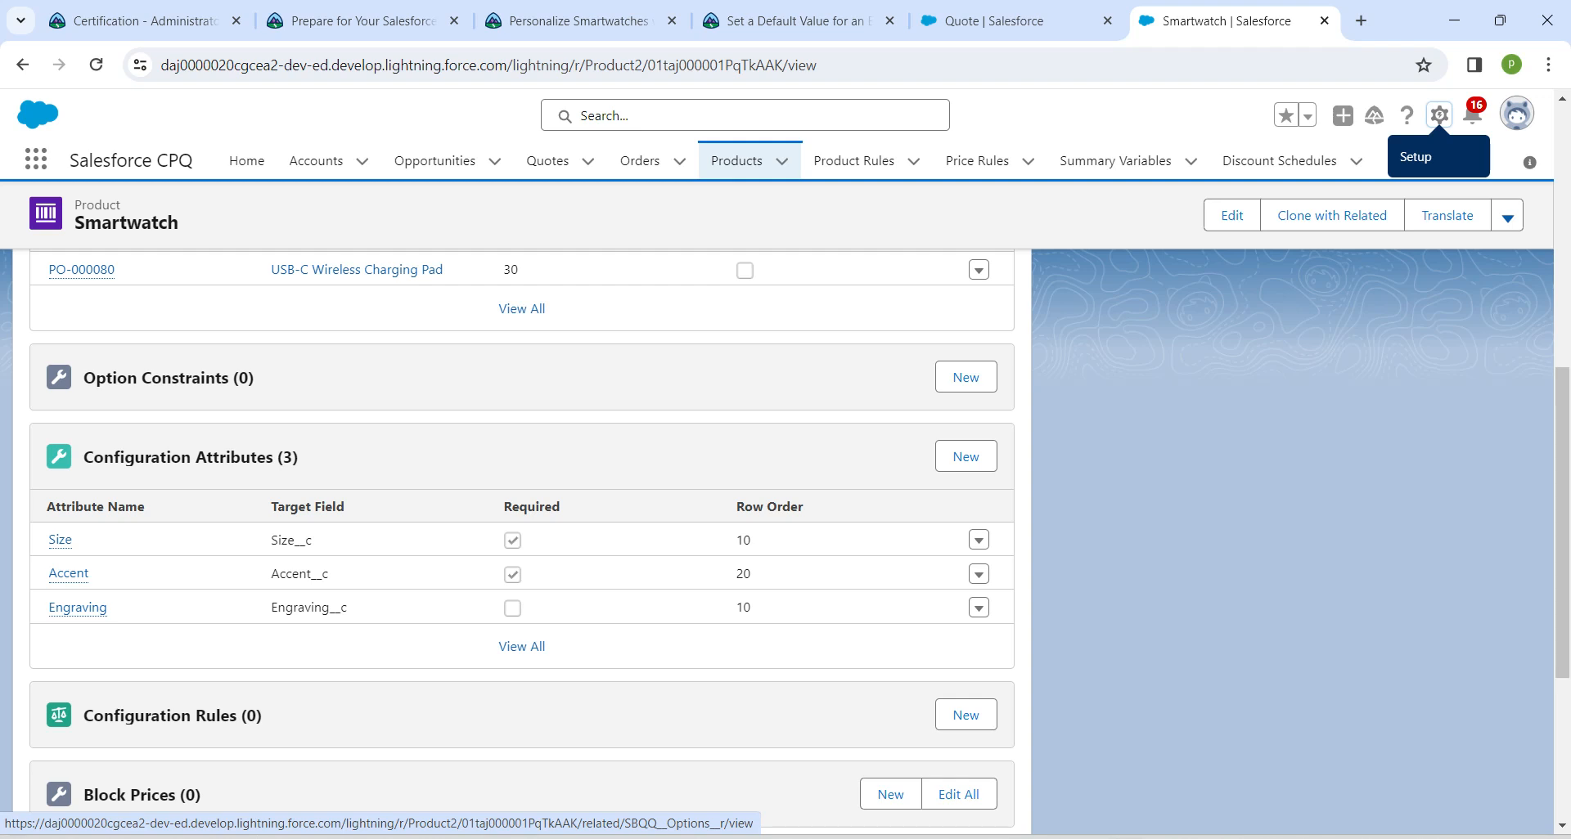
{"action": "scroll", "coordinate": [524, 491], "scroll_direction": "up", "scroll_amount": 8}
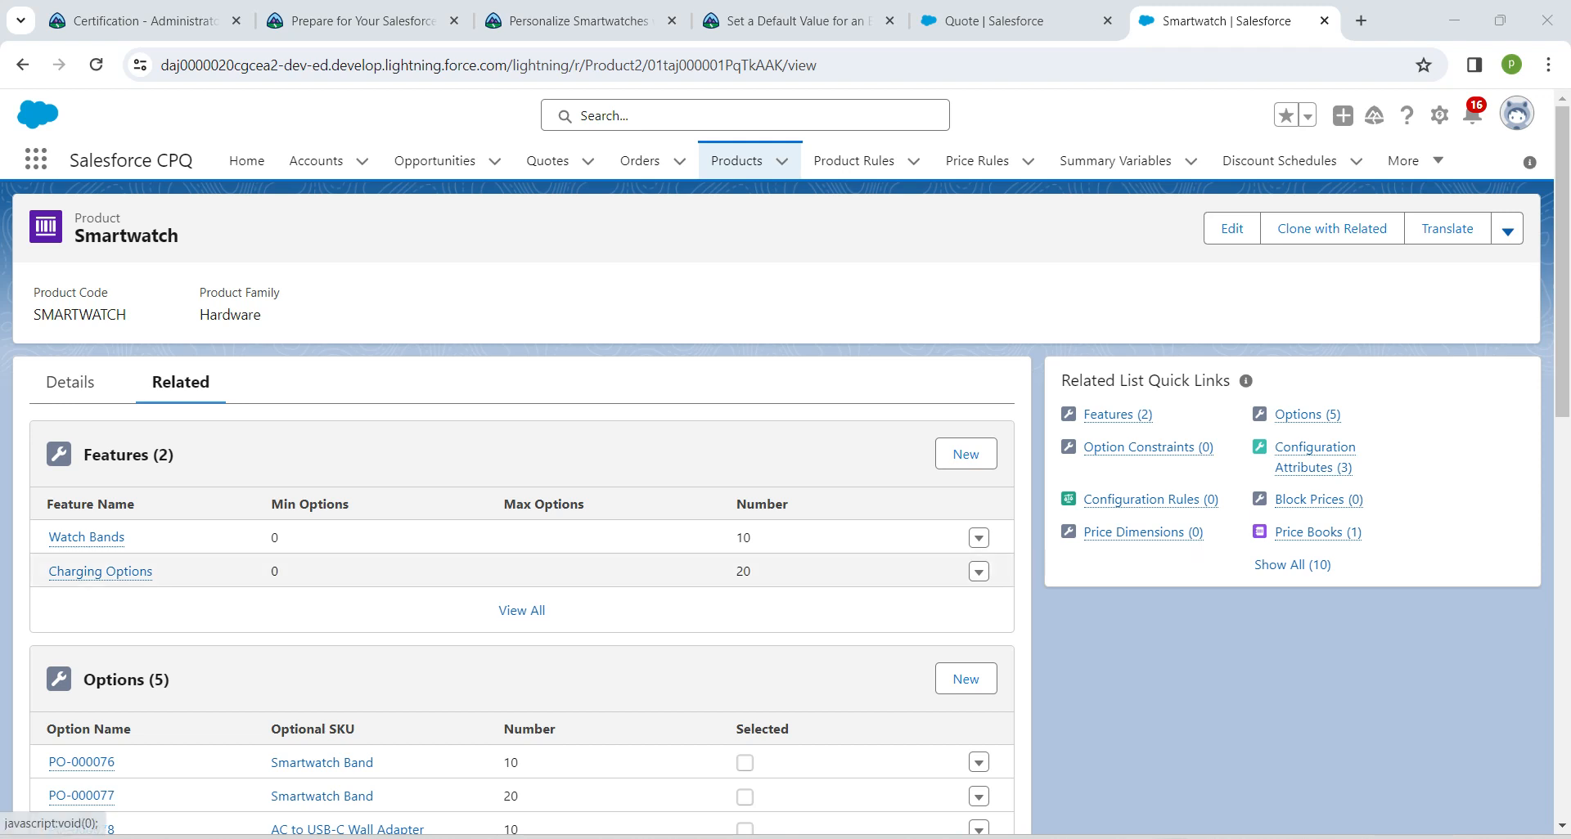
{"action": "scroll", "coordinate": [524, 491], "scroll_direction": "down", "scroll_amount": 7}
{"action": "scroll", "coordinate": [521, 540], "scroll_direction": "down", "scroll_amount": 1}
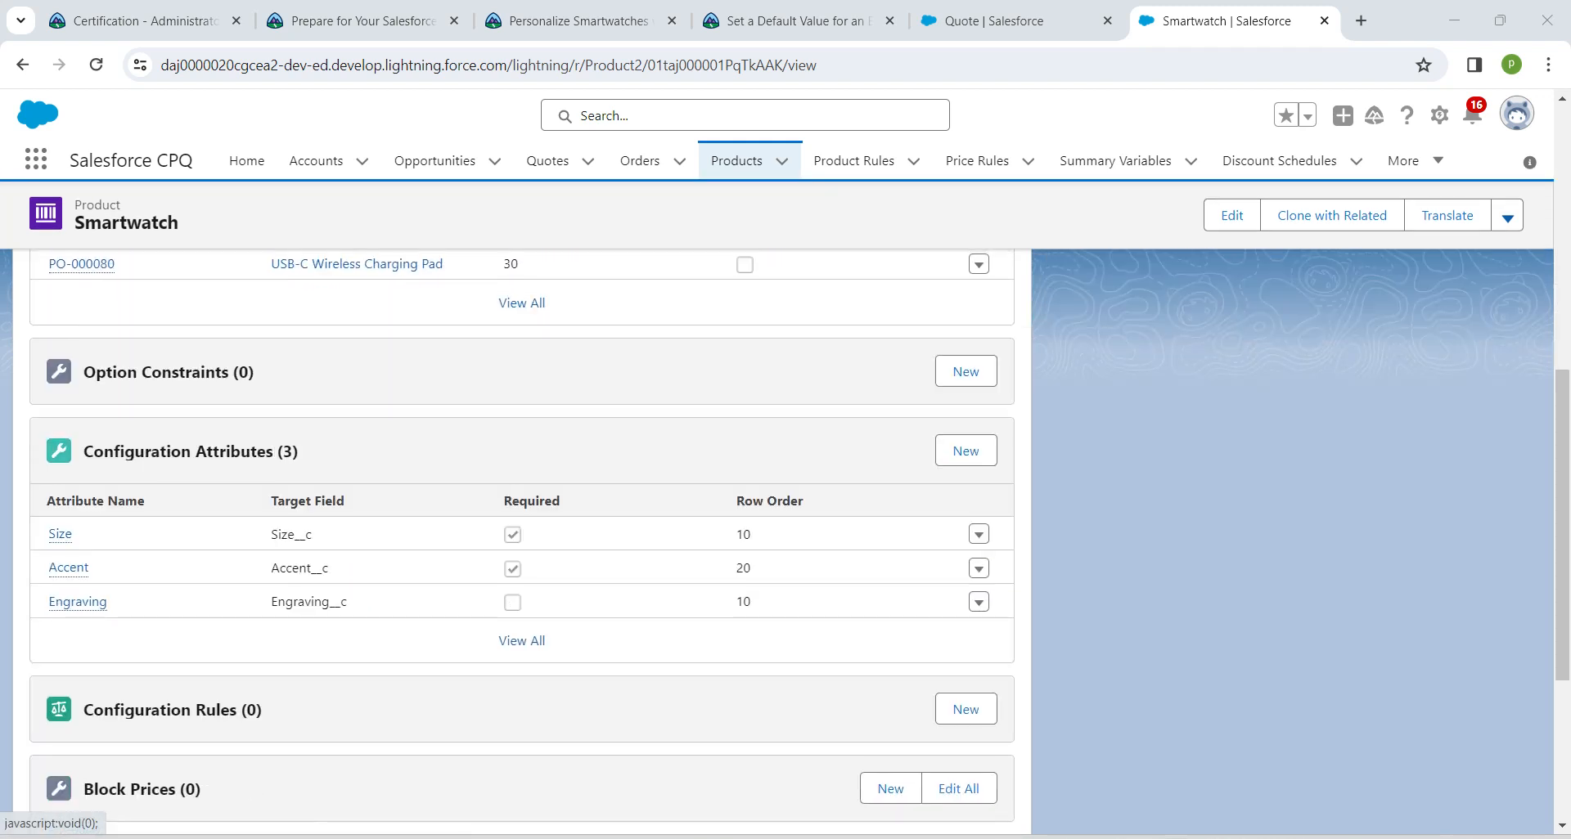
{"action": "mouse_move", "coordinate": [77, 602]}
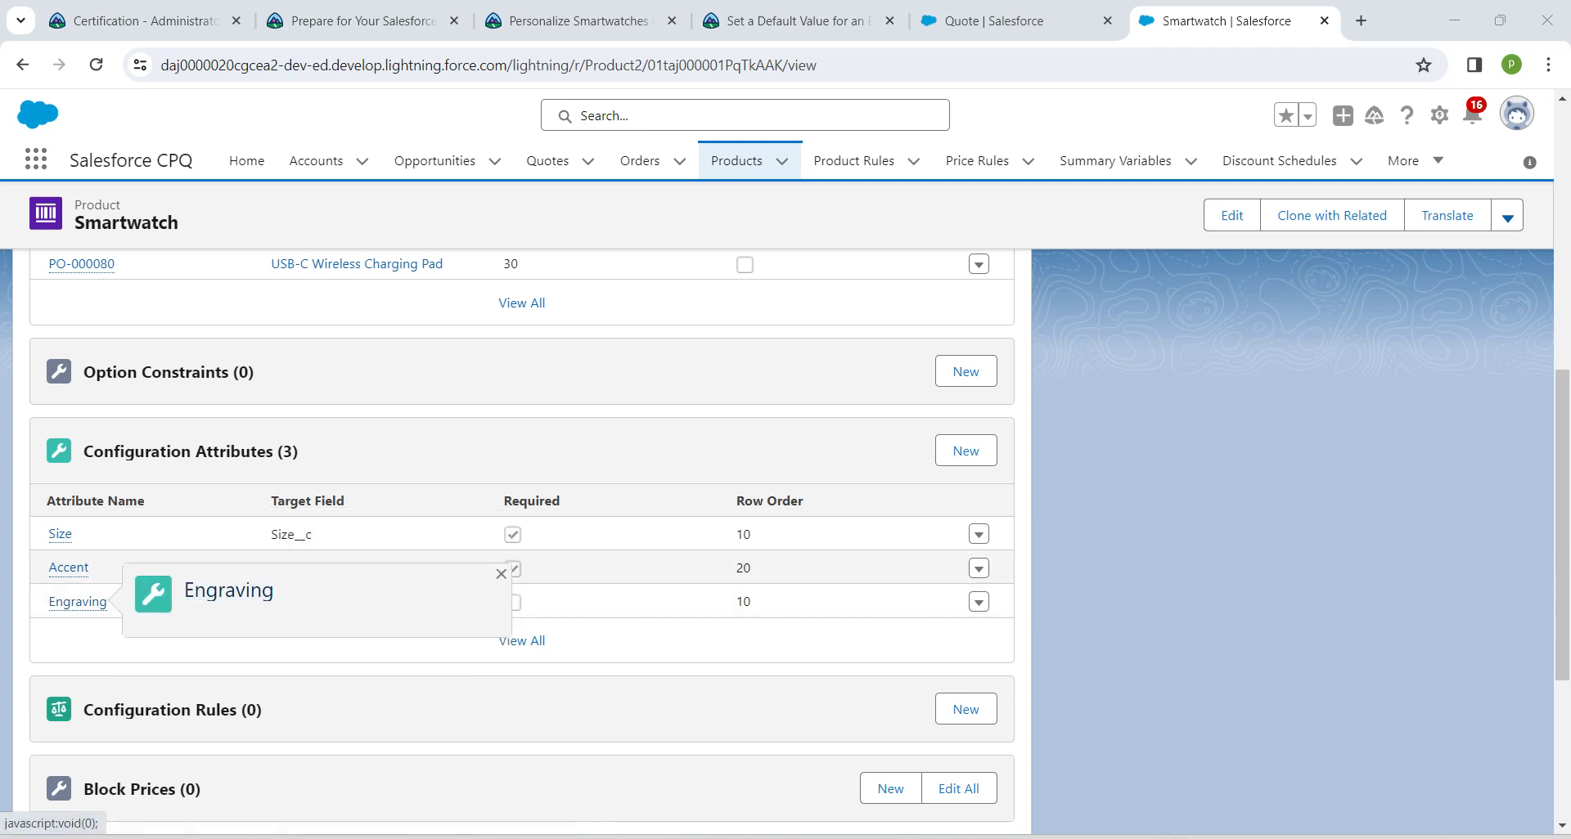
{"action": "left_click", "coordinate": [979, 602]}
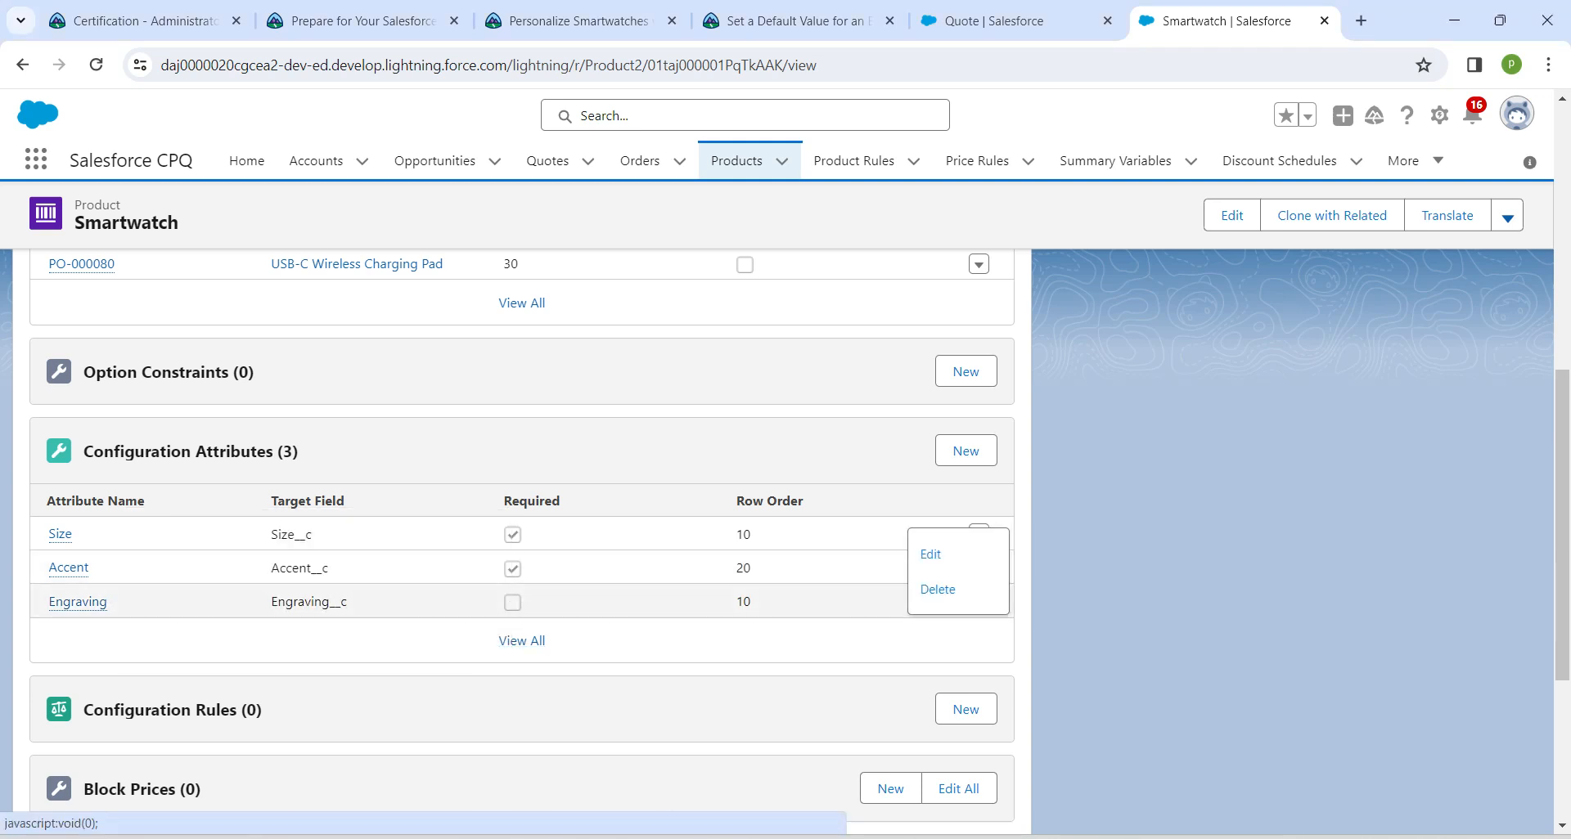
{"action": "left_click", "coordinate": [930, 554]}
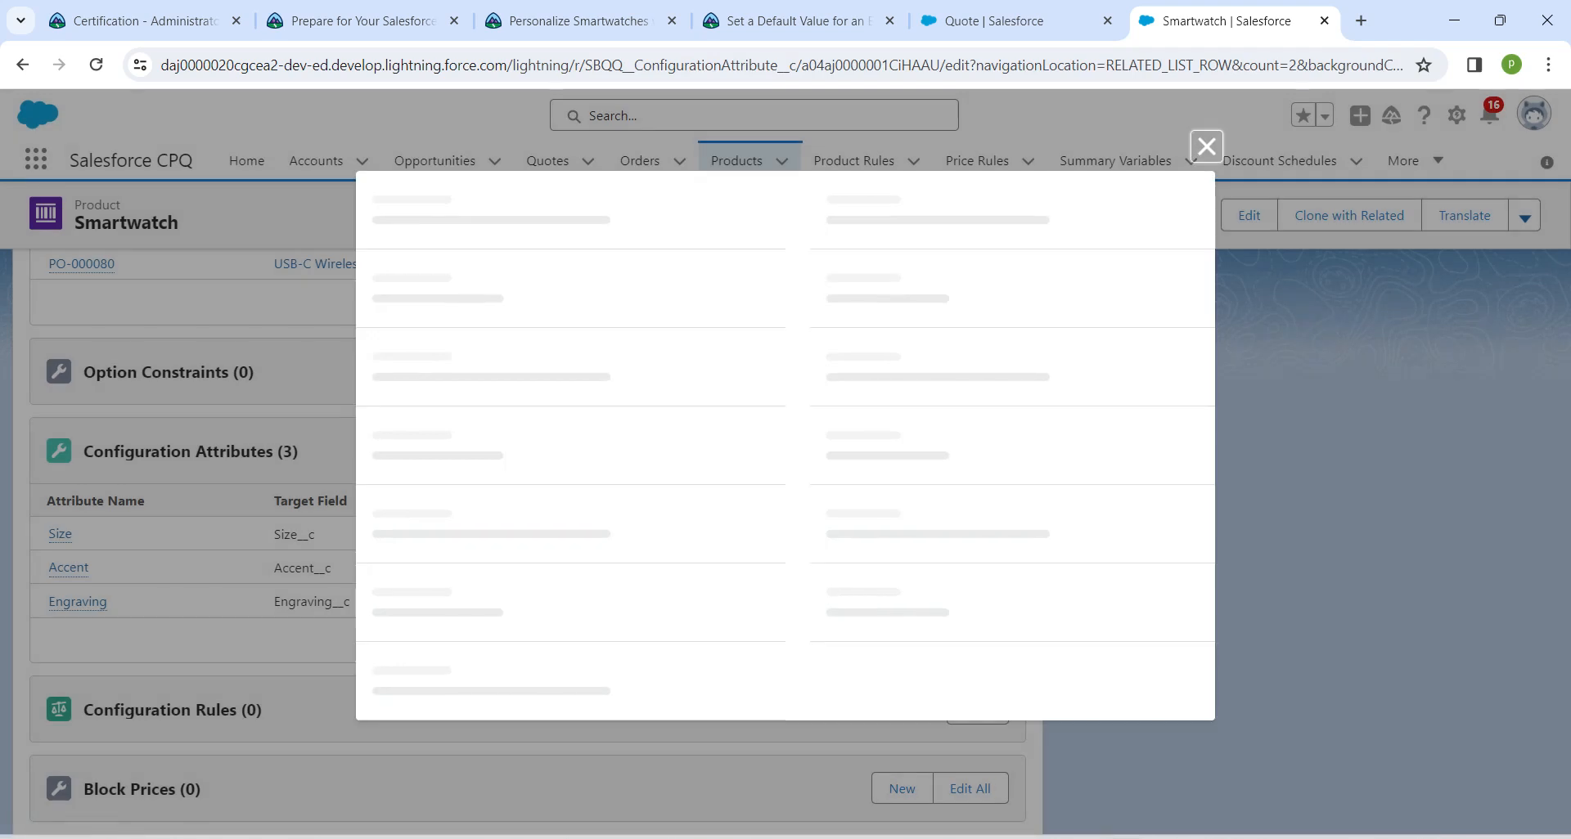
- Set the Engraving attribute's Default Object to Quote
{"action": "scroll", "coordinate": [777, 434], "scroll_direction": "down", "scroll_amount": 3}
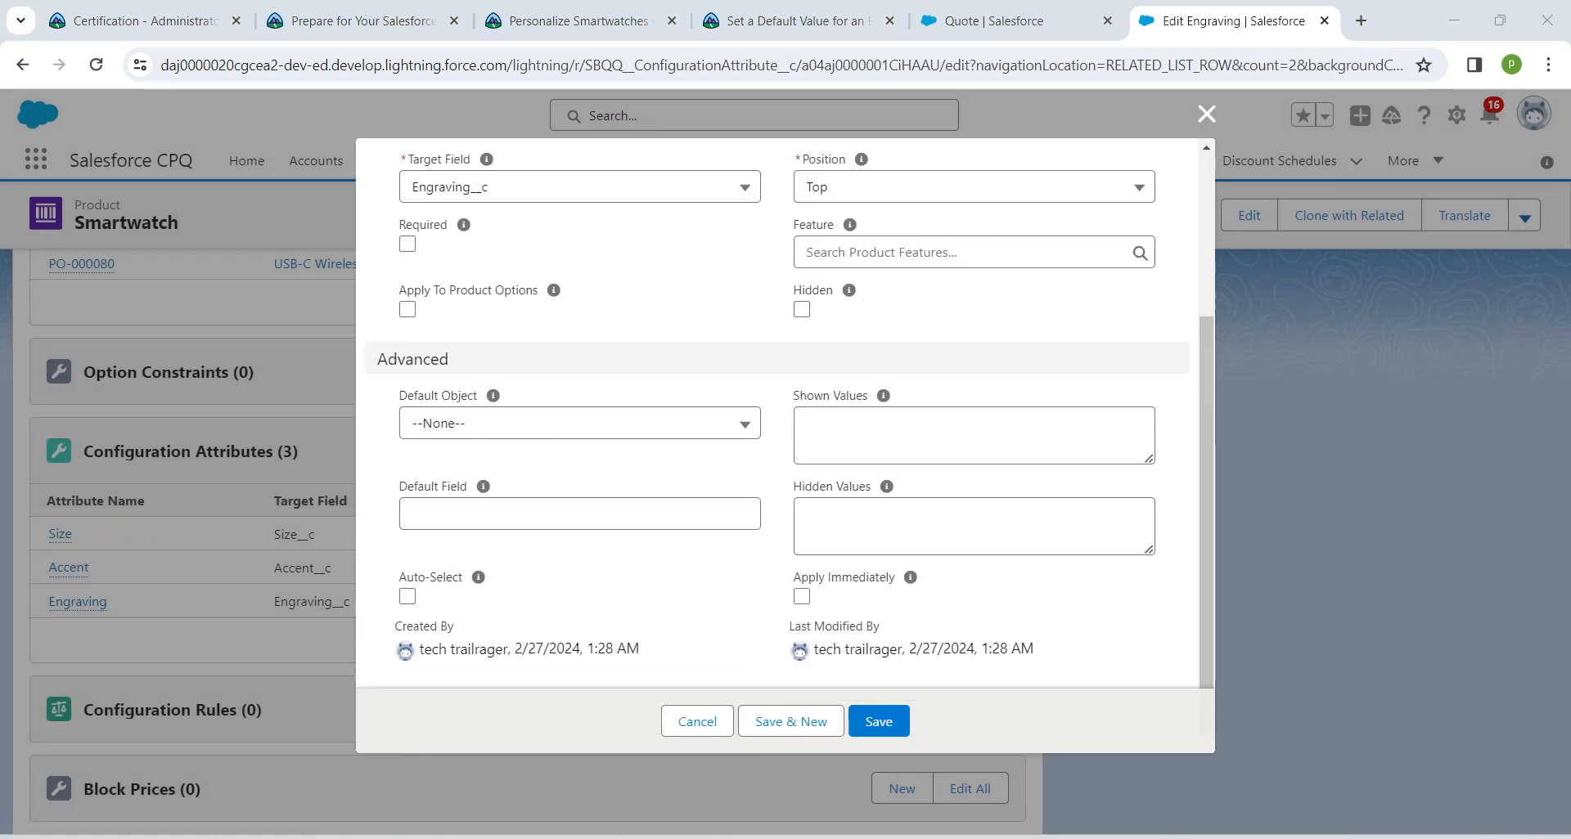
{"action": "left_click", "coordinate": [579, 423]}
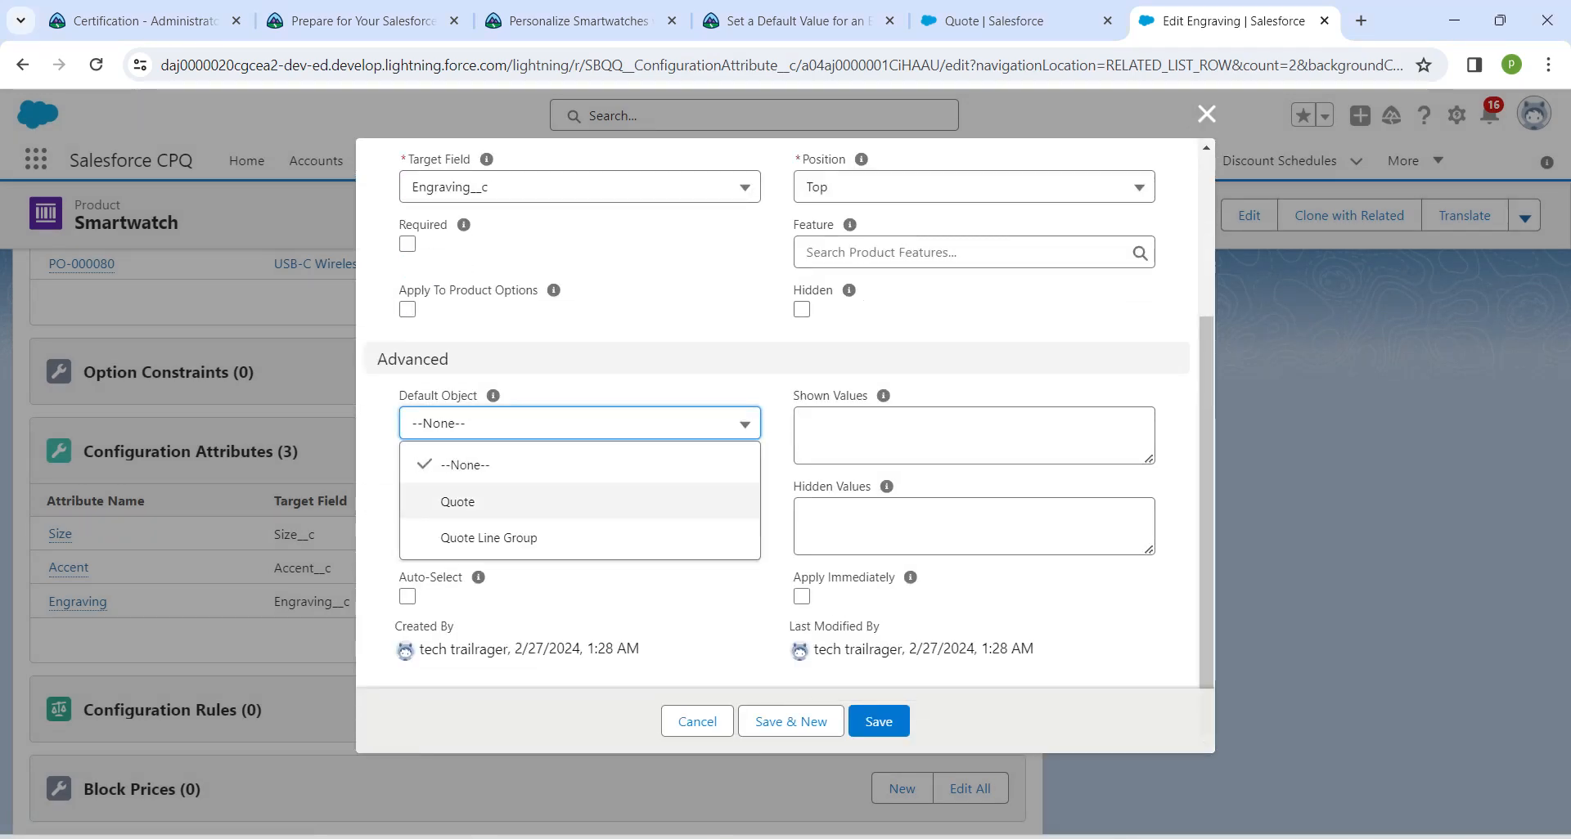
{"action": "left_click", "coordinate": [434, 499]}
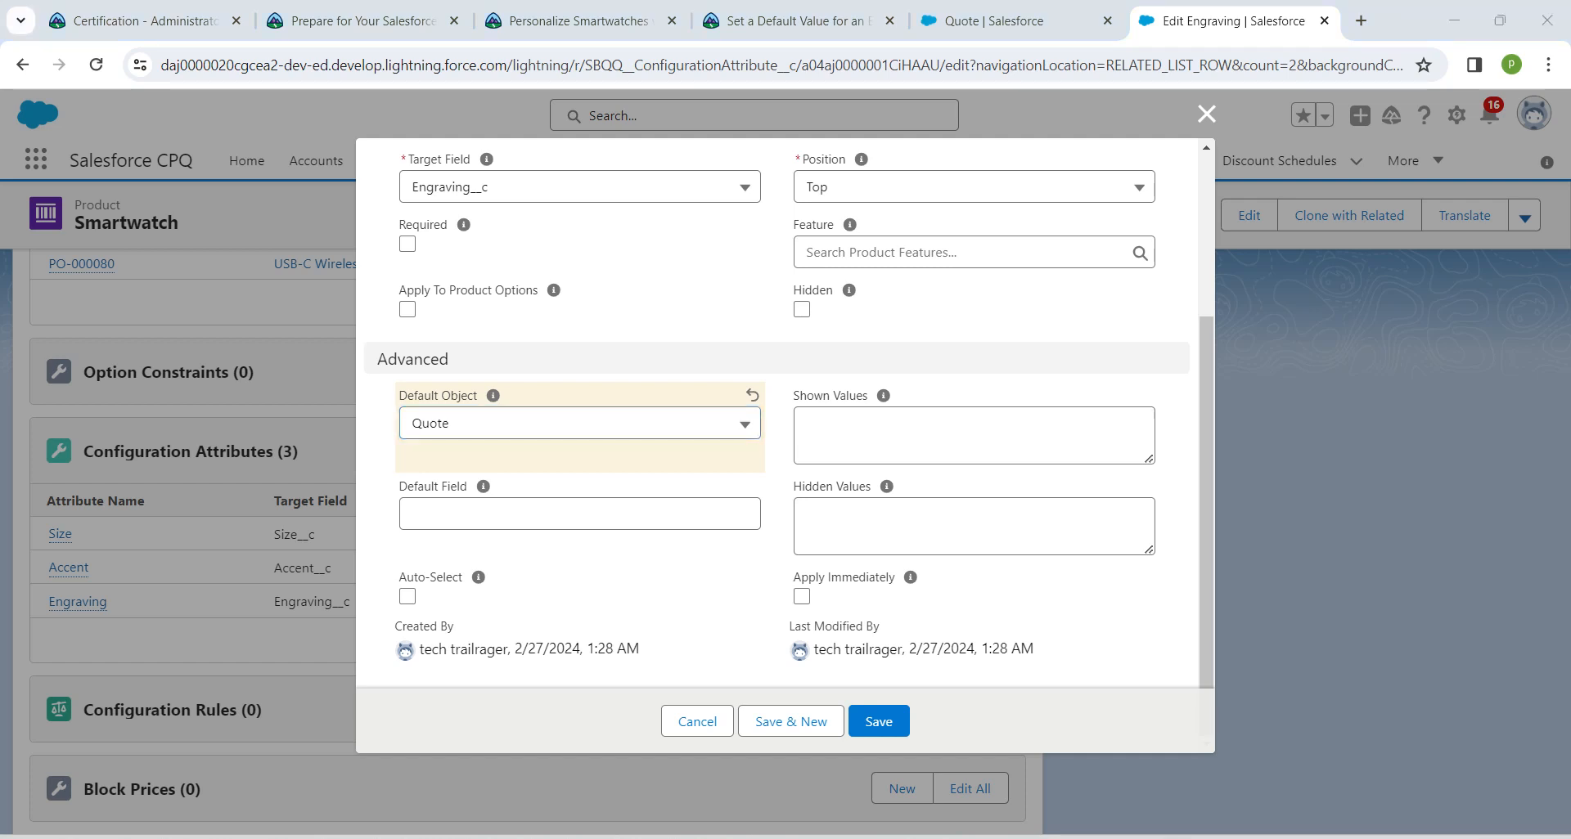
- Copy EngravingDefault__c from the Trailhead instructions and enter it as the Engraving attribute's Default Field
{"action": "left_click", "coordinate": [413, 514]}
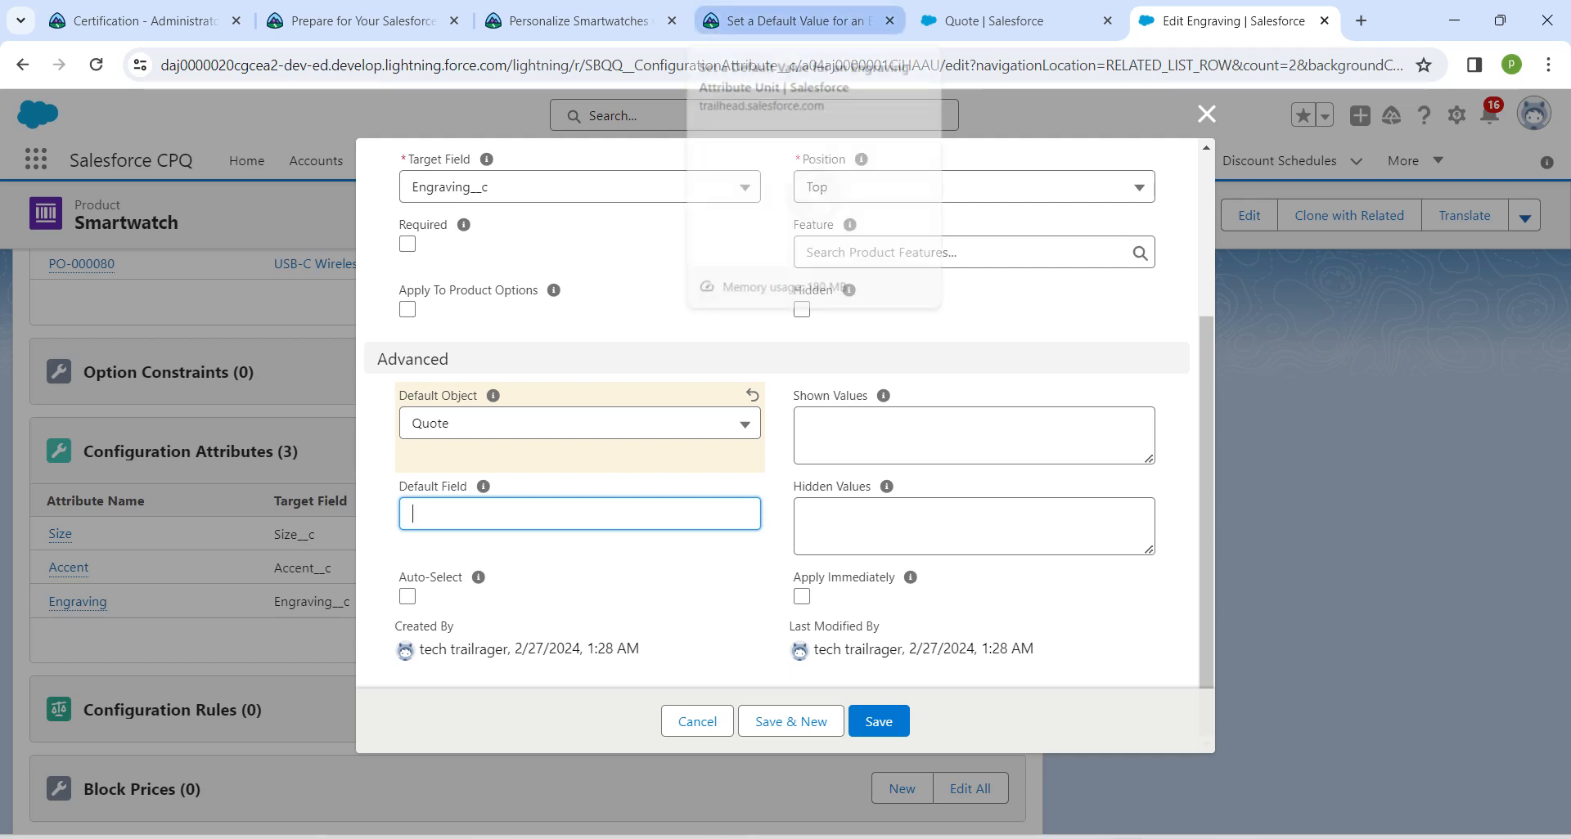
{"action": "left_click", "coordinate": [794, 20]}
{"action": "scroll", "coordinate": [652, 516], "scroll_direction": "down", "scroll_amount": 5}
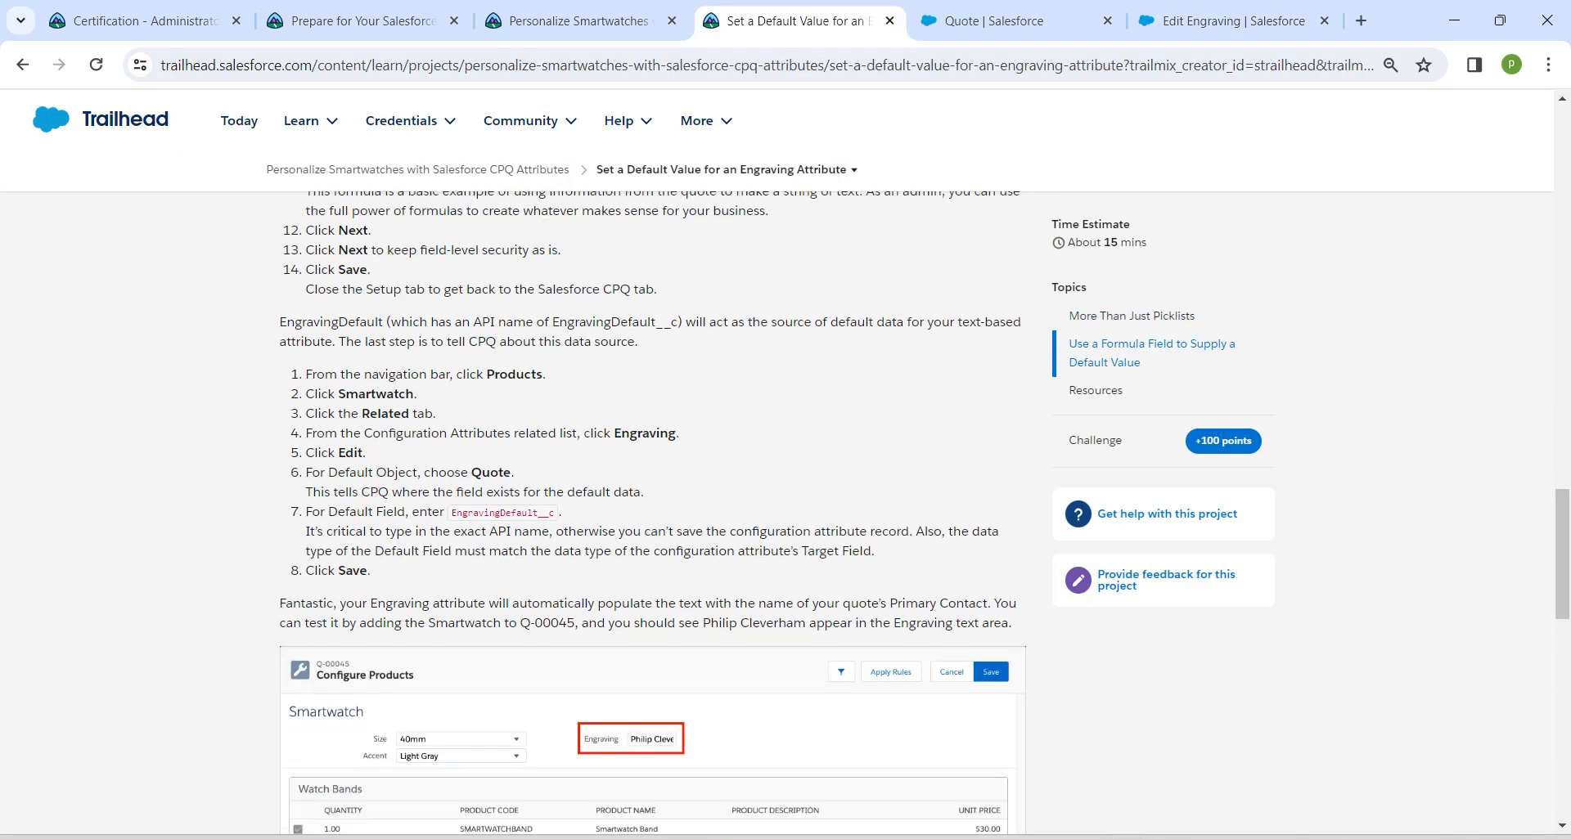
{"action": "left_click_drag", "start_coordinate": [452, 513], "coordinate": [553, 514]}
{"action": "key", "text": "ctrl+c"}
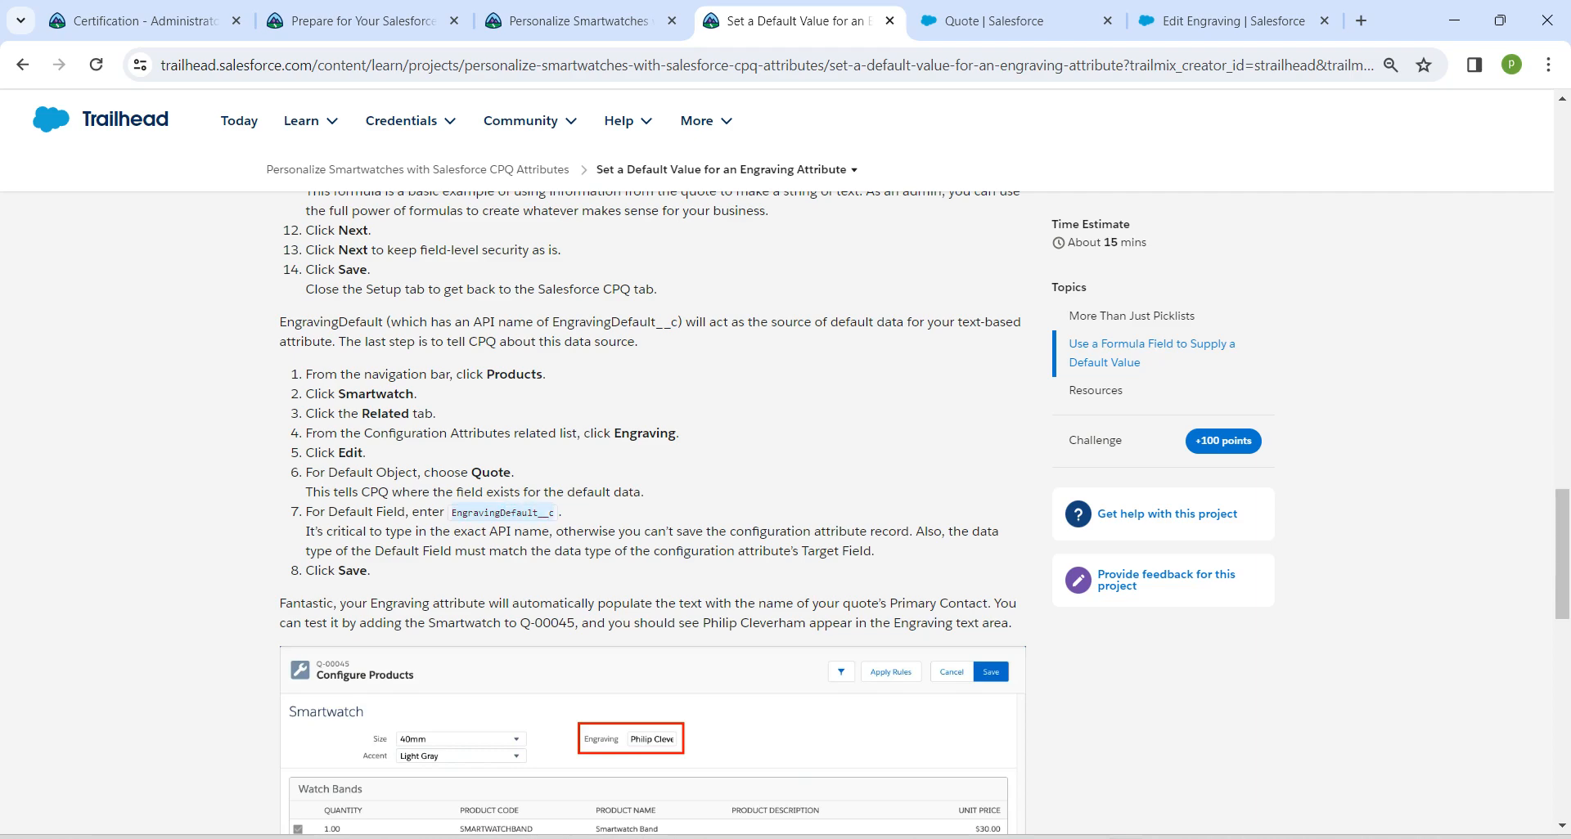
{"action": "left_click", "coordinate": [990, 21]}
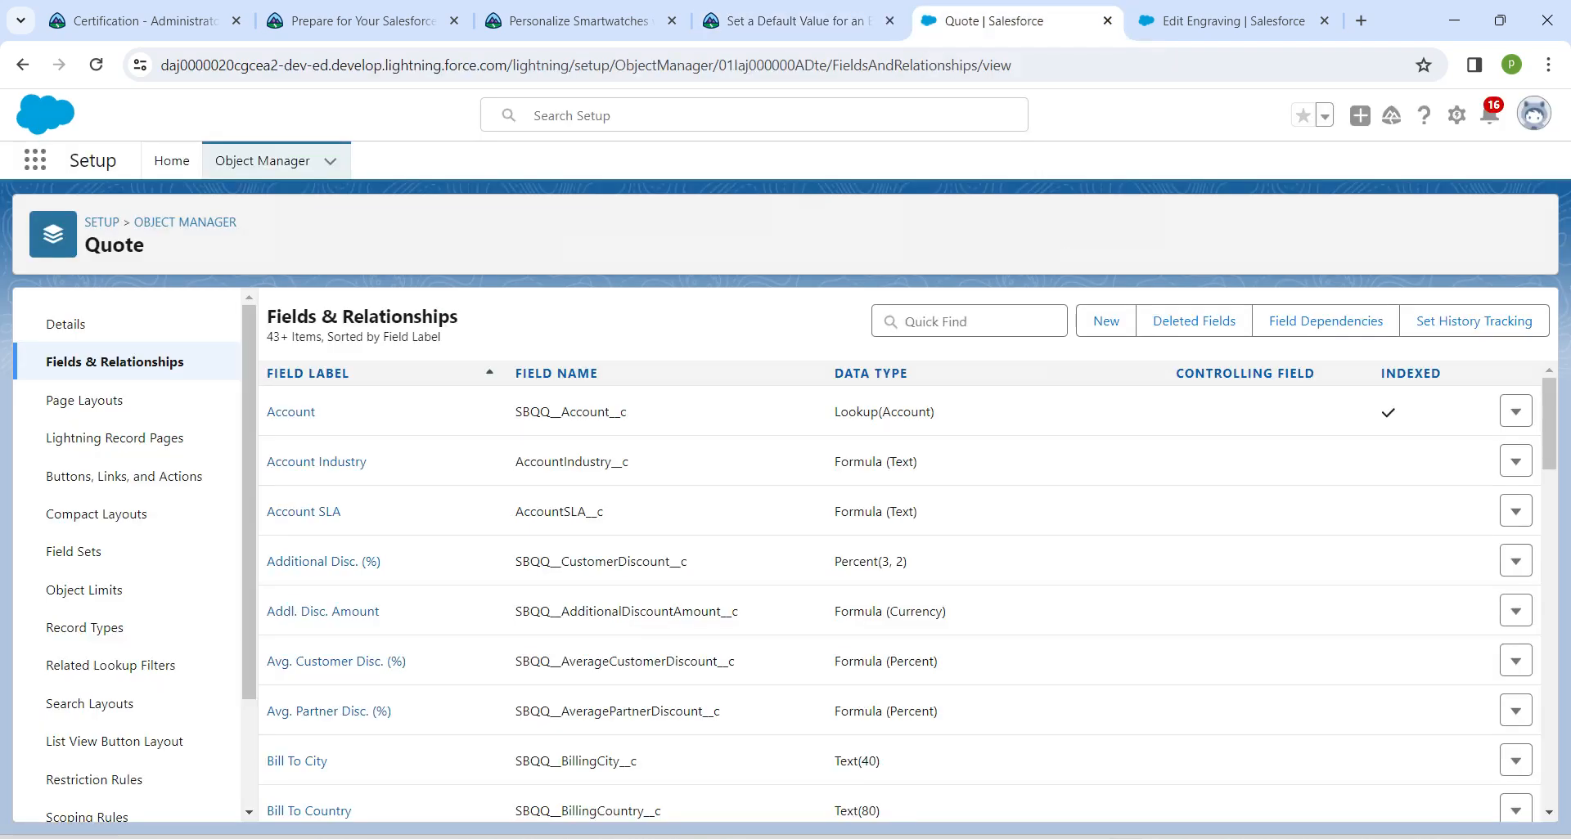
{"action": "left_click", "coordinate": [1231, 21]}
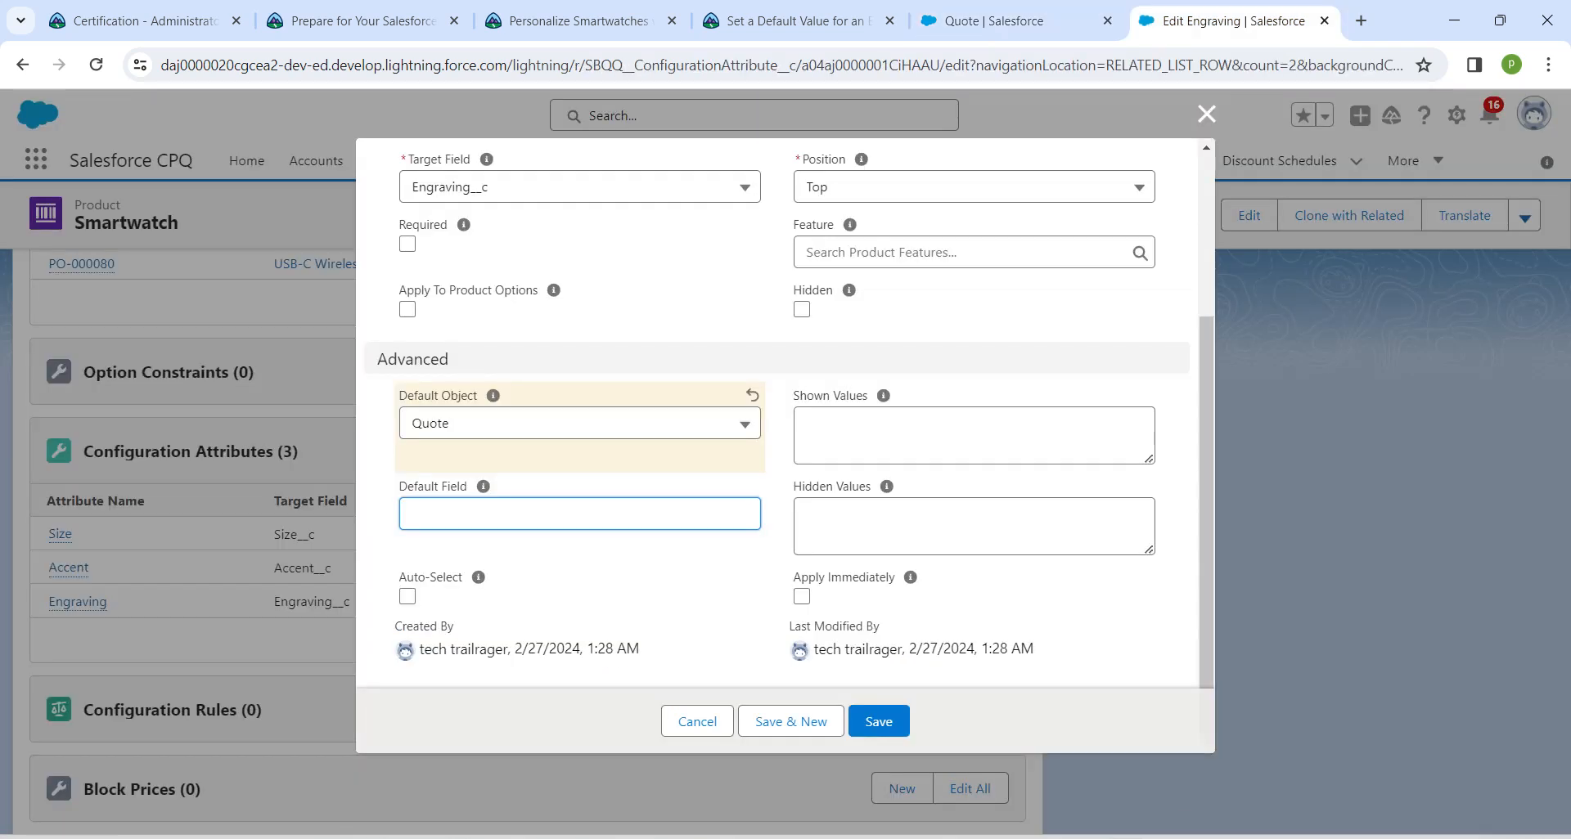
{"action": "key", "text": "ctrl+v"}
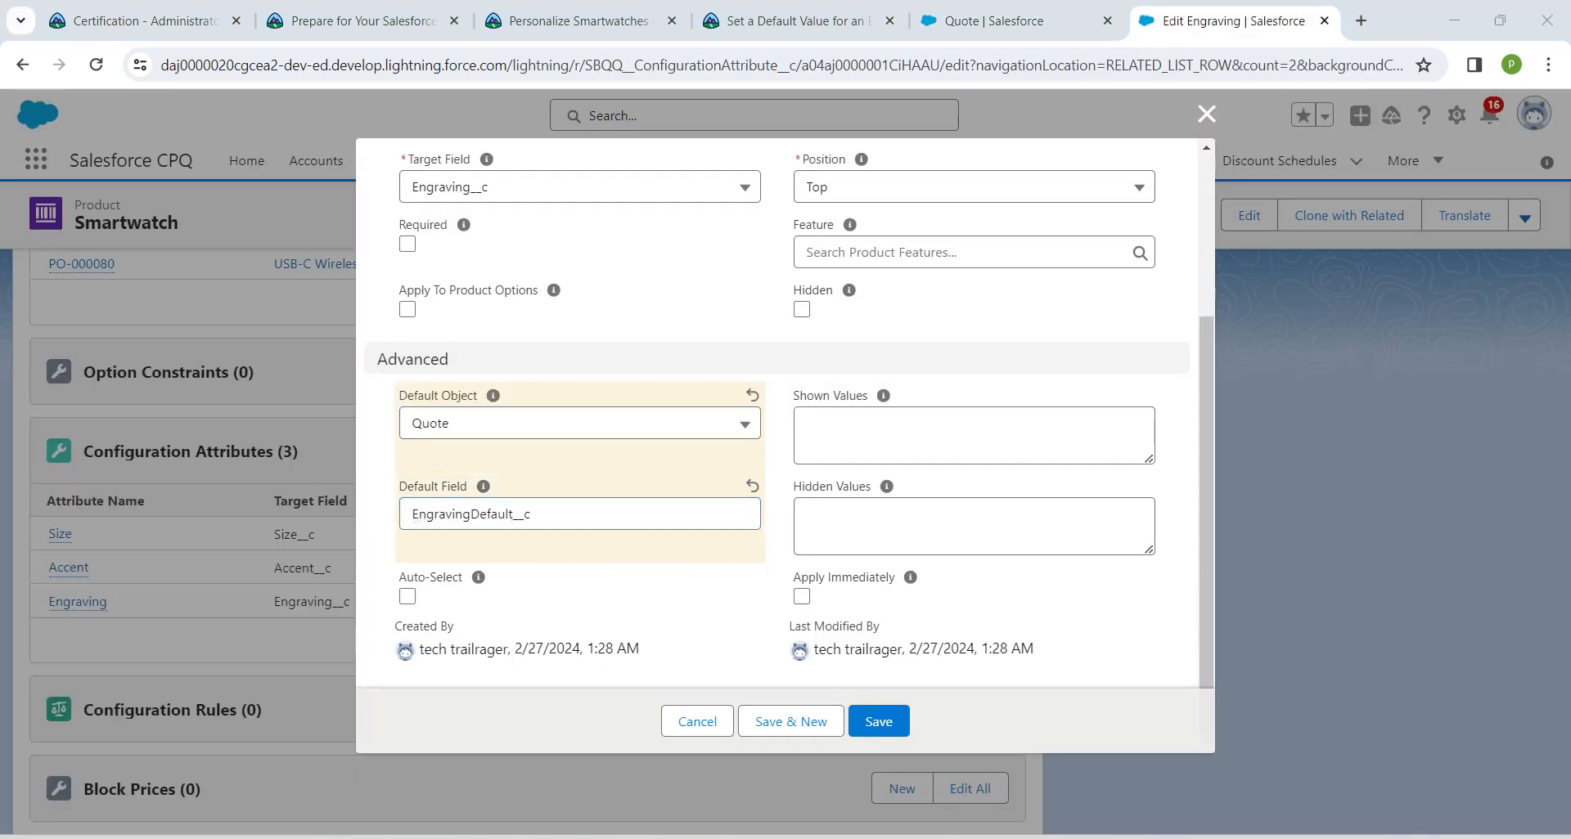
- Save the Engraving attribute and open quote Q-00045 in the quote line editor
{"action": "left_click", "coordinate": [884, 717]}
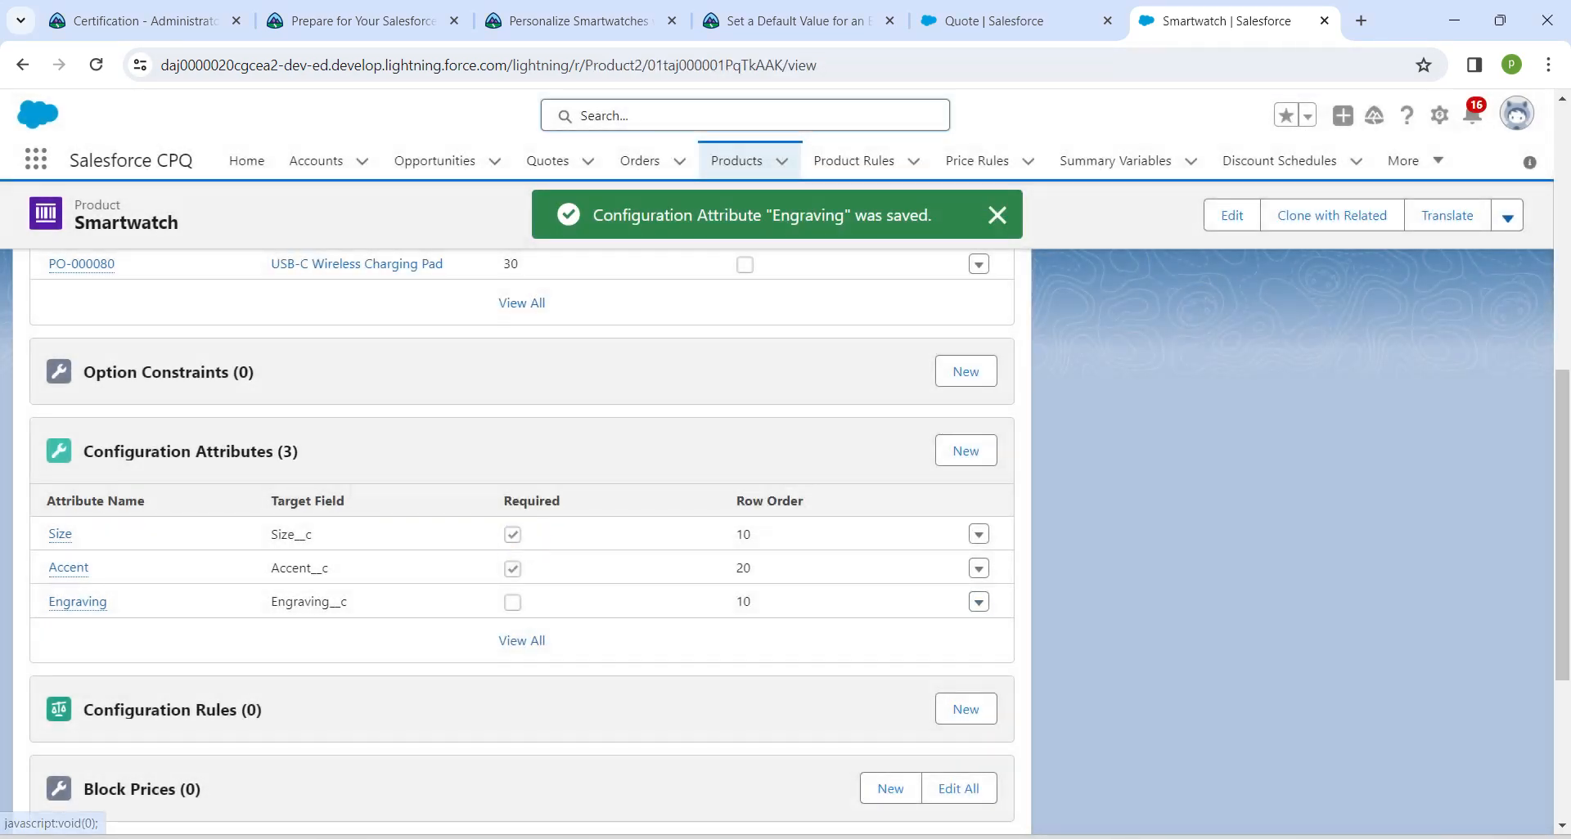
{"action": "left_click", "coordinate": [743, 116]}
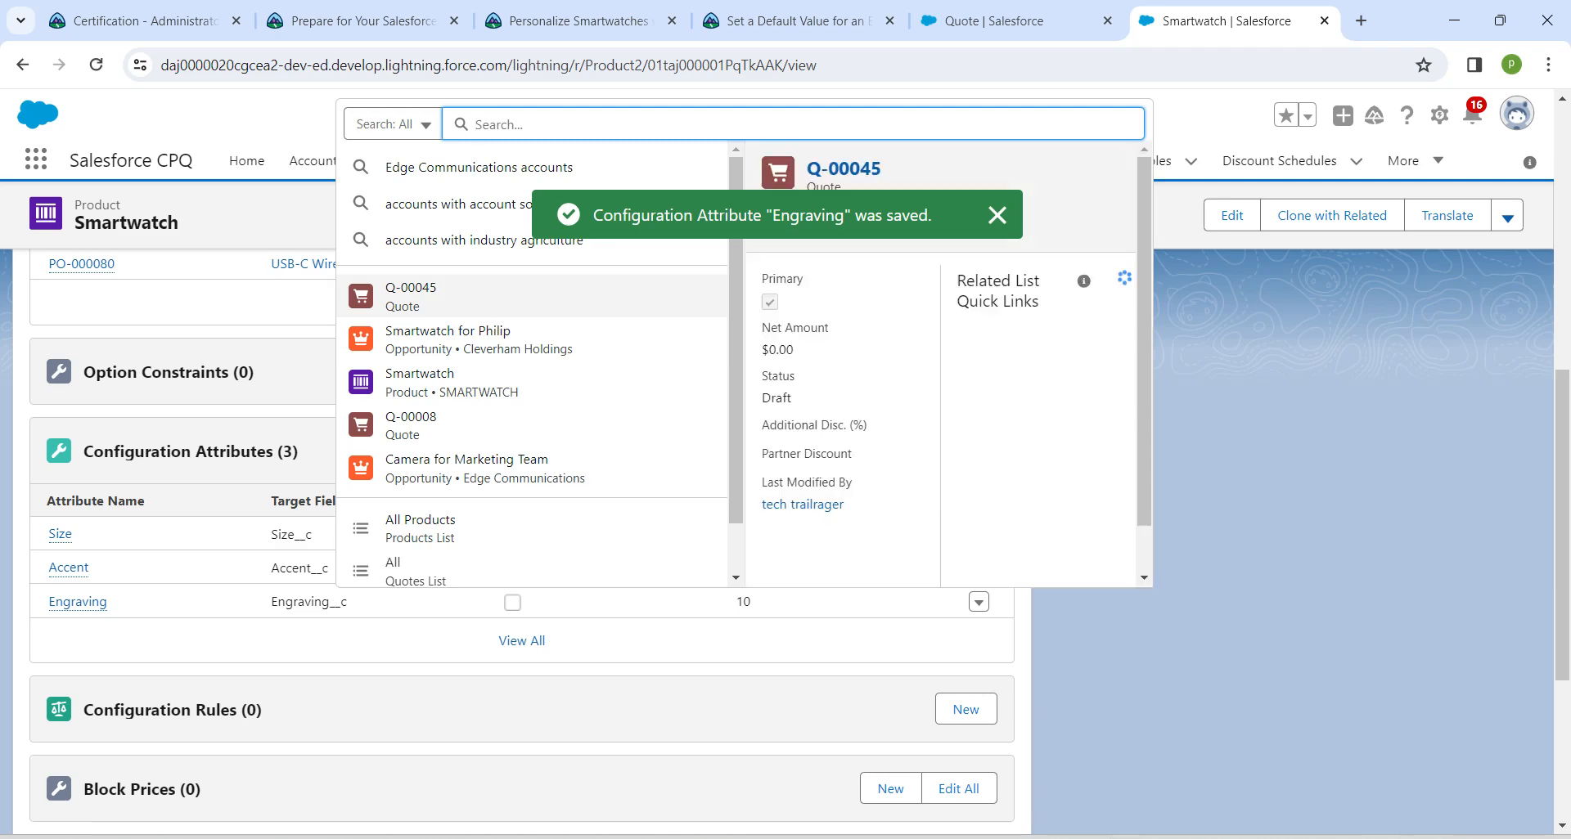
{"action": "left_click", "coordinate": [410, 296]}
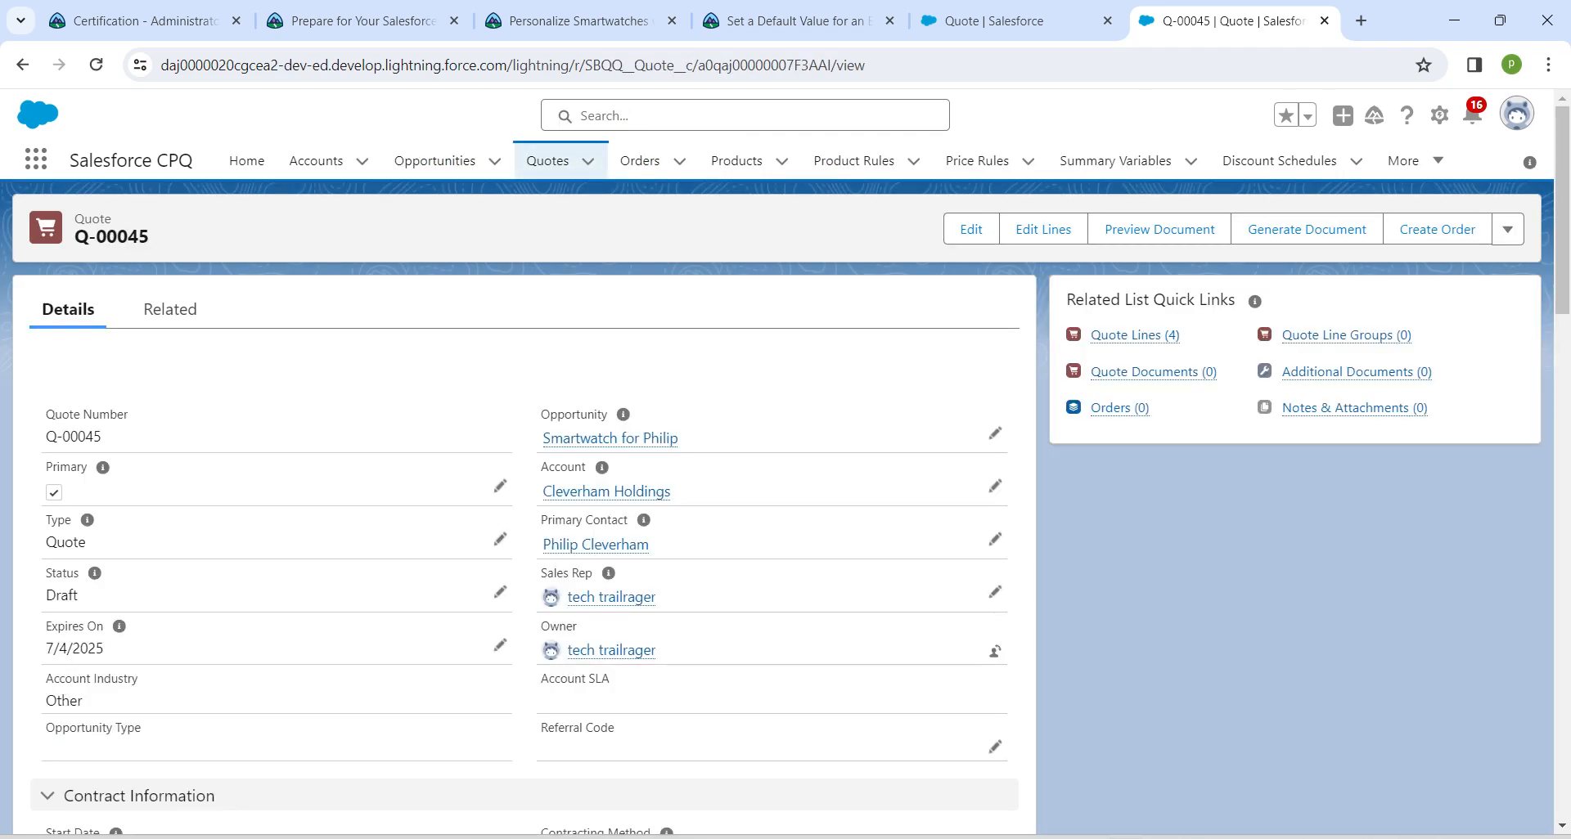
{"action": "left_click", "coordinate": [1043, 229]}
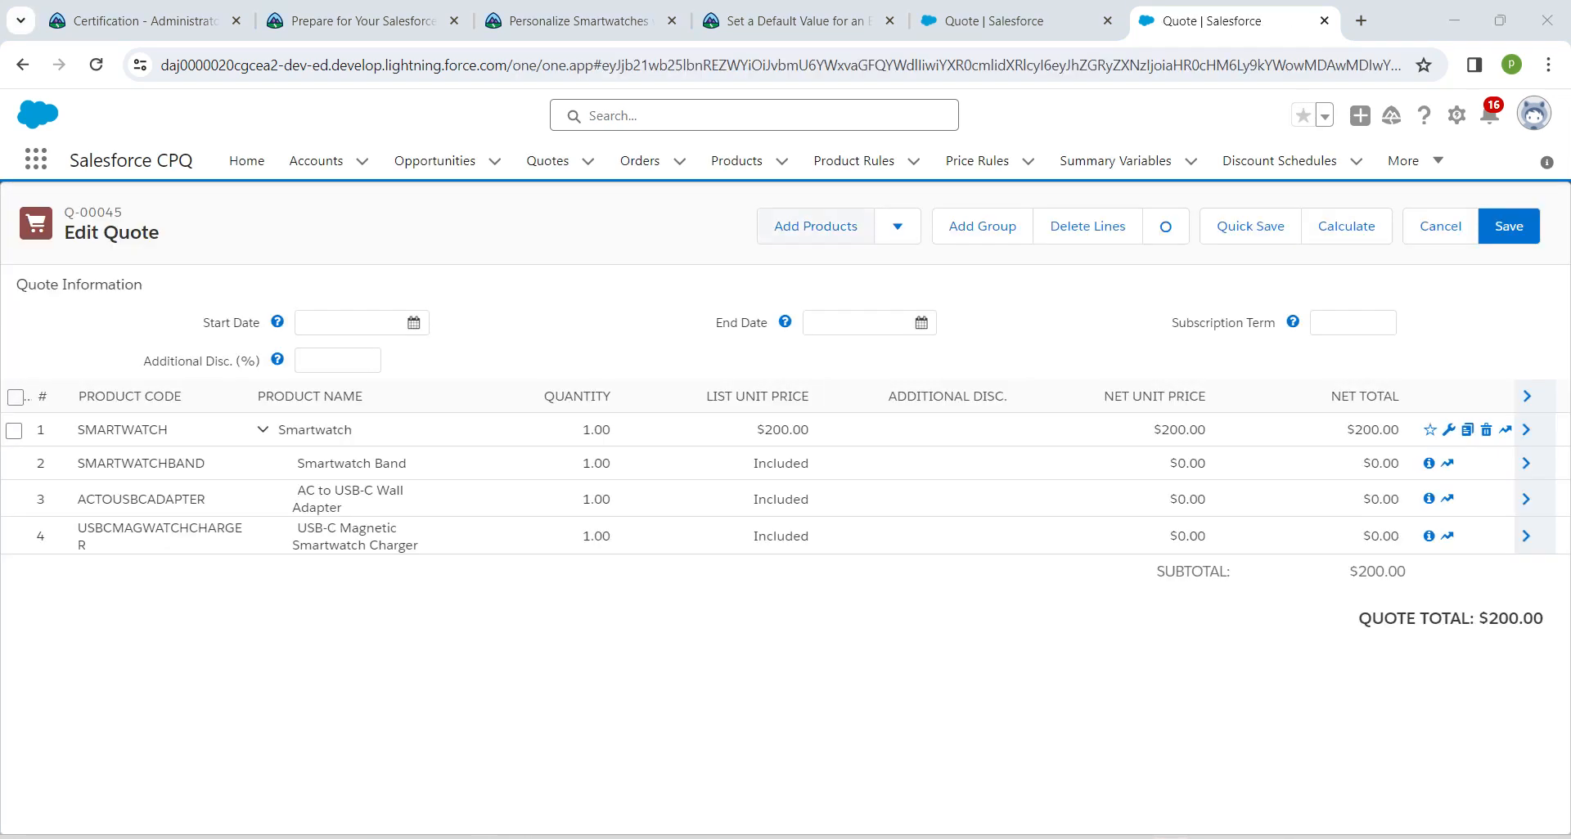
- Start adding products to the quote and search the product catalog for "smart"
{"action": "left_click", "coordinate": [816, 226]}
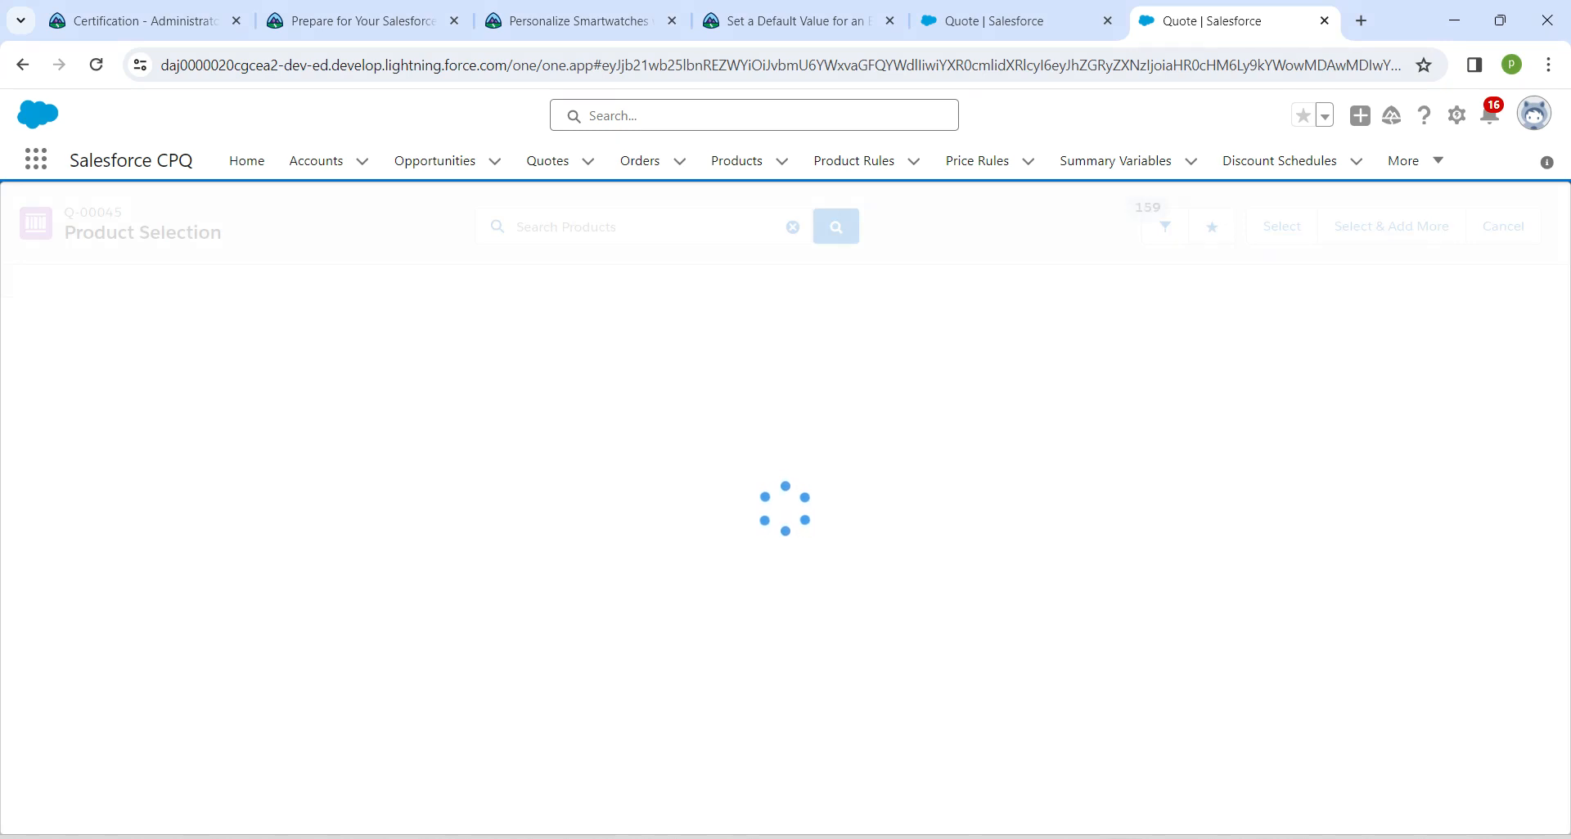
{"action": "left_click", "coordinate": [517, 227]}
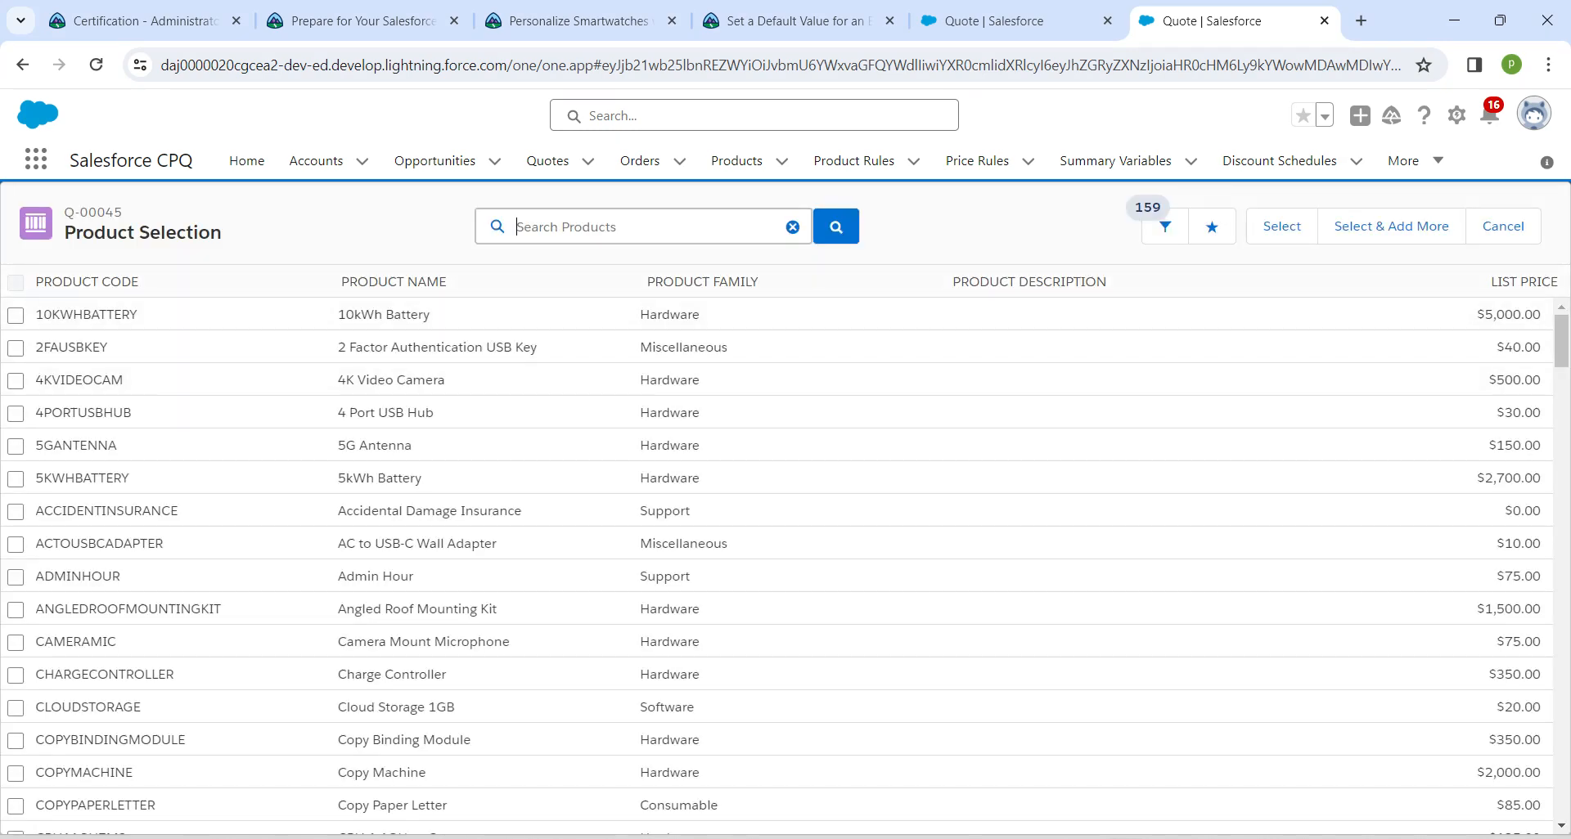
{"action": "type", "text": "smart"}
{"action": "key", "text": "Down"}
{"action": "key", "text": "Down"}
{"action": "key", "text": "Down"}
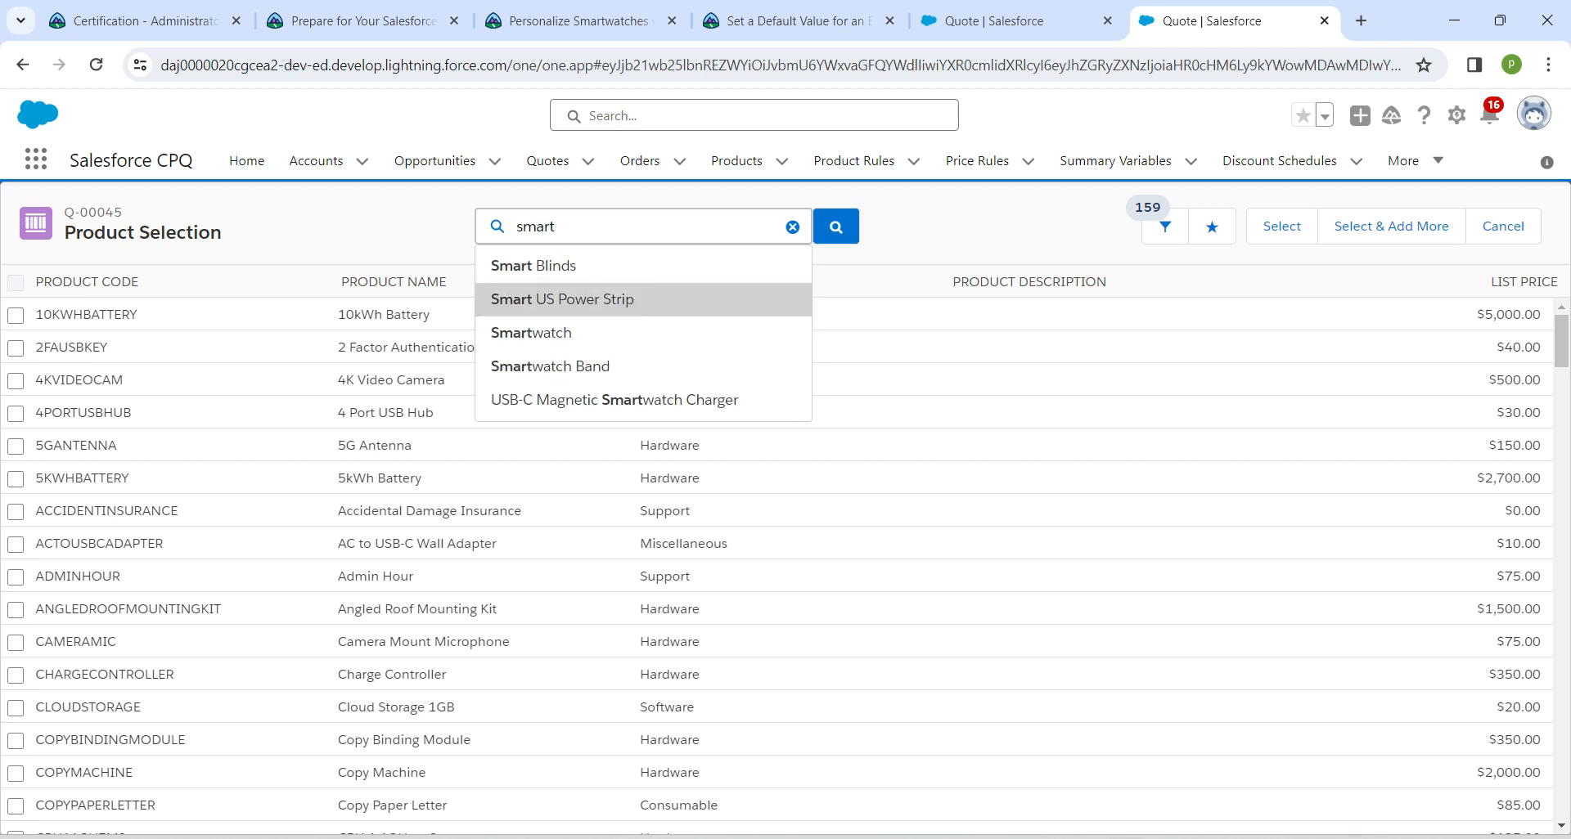
{"action": "key", "text": "Up"}
{"action": "key", "text": "Up"}
{"action": "key", "text": "Down"}
{"action": "key", "text": "Down"}
{"action": "key", "text": "Down"}
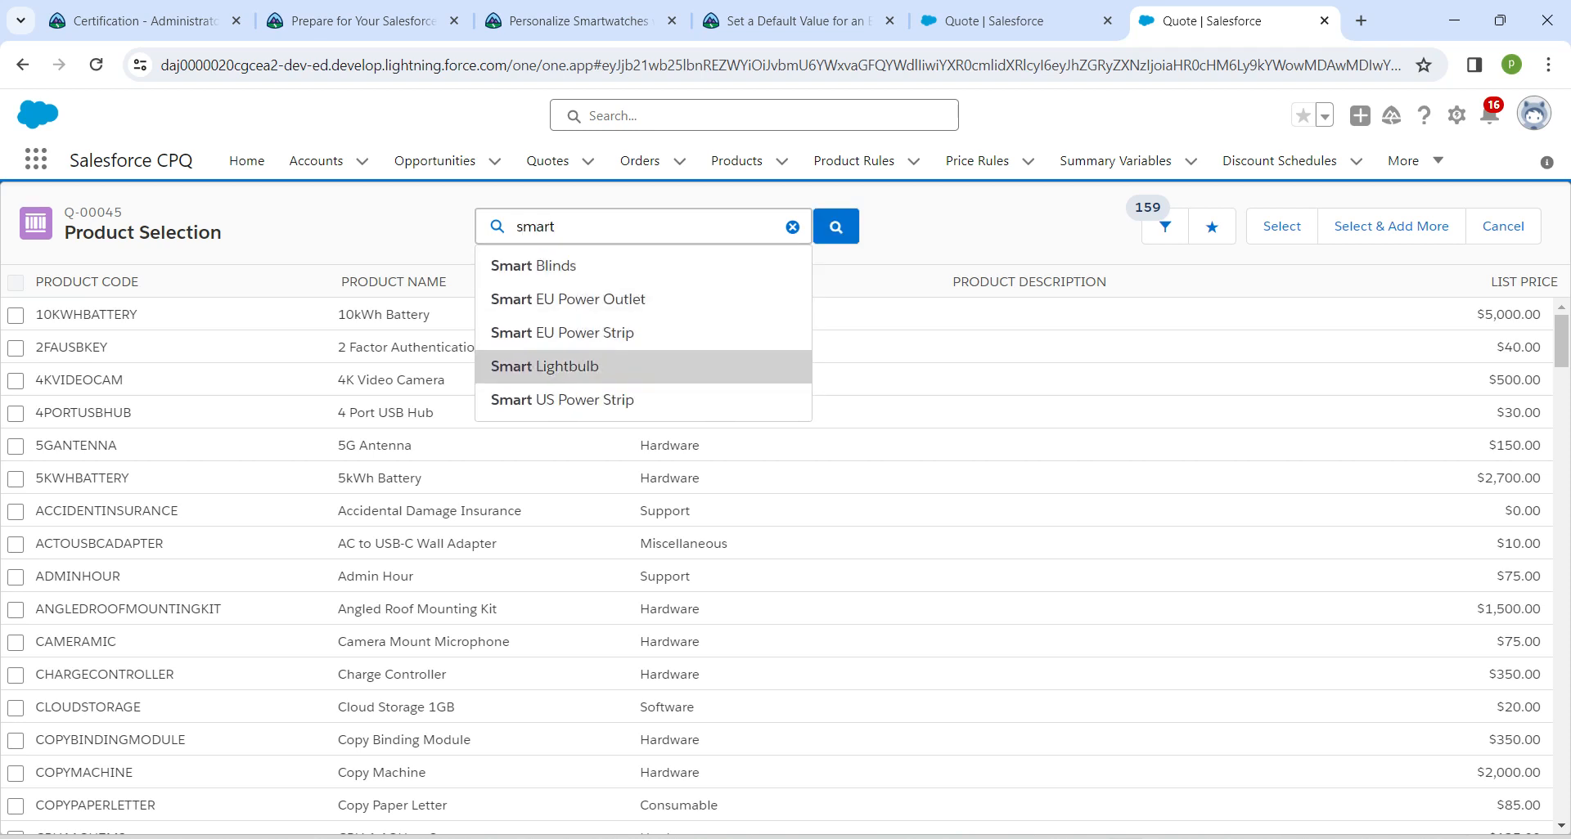
{"action": "key", "text": "Return"}
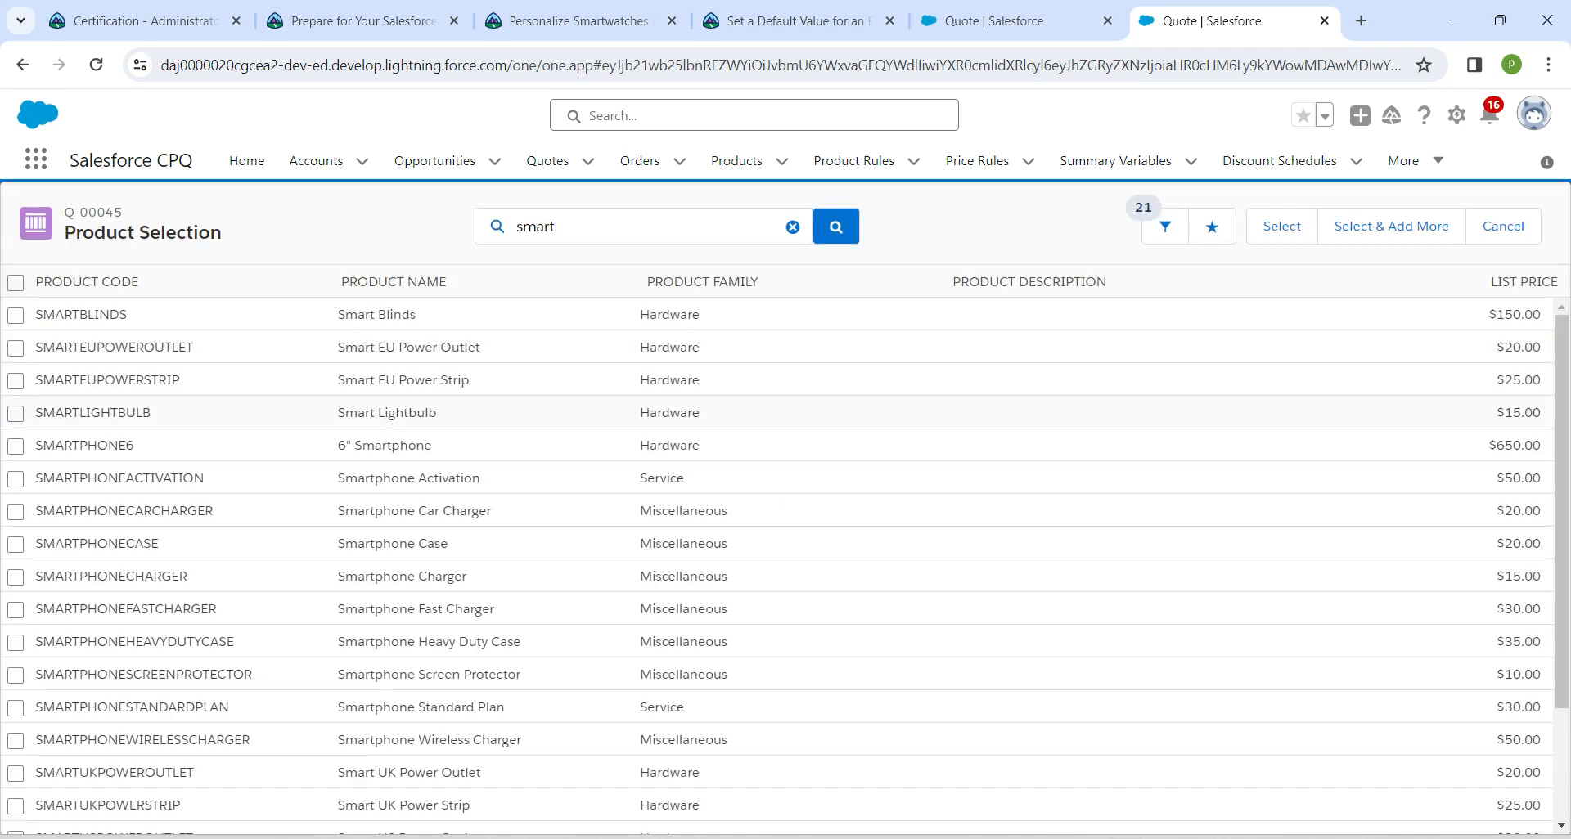
- Choose the Smartwatch product from the search results and add it to the quote for configuration
{"action": "scroll", "coordinate": [777, 564], "scroll_direction": "down", "scroll_amount": 2}
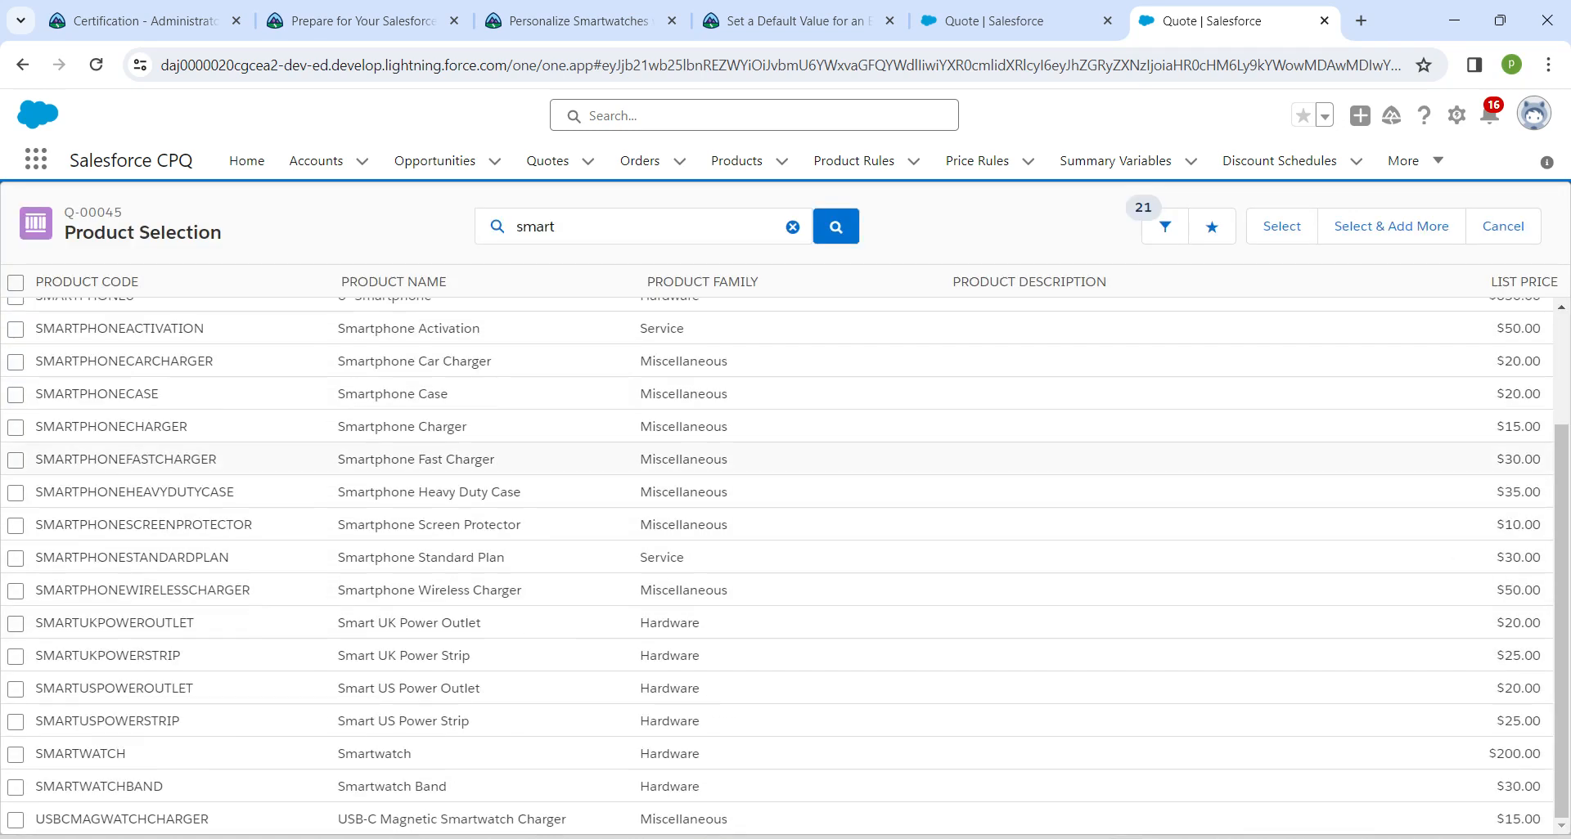
{"action": "left_click", "coordinate": [15, 755]}
{"action": "left_click", "coordinate": [1281, 226]}
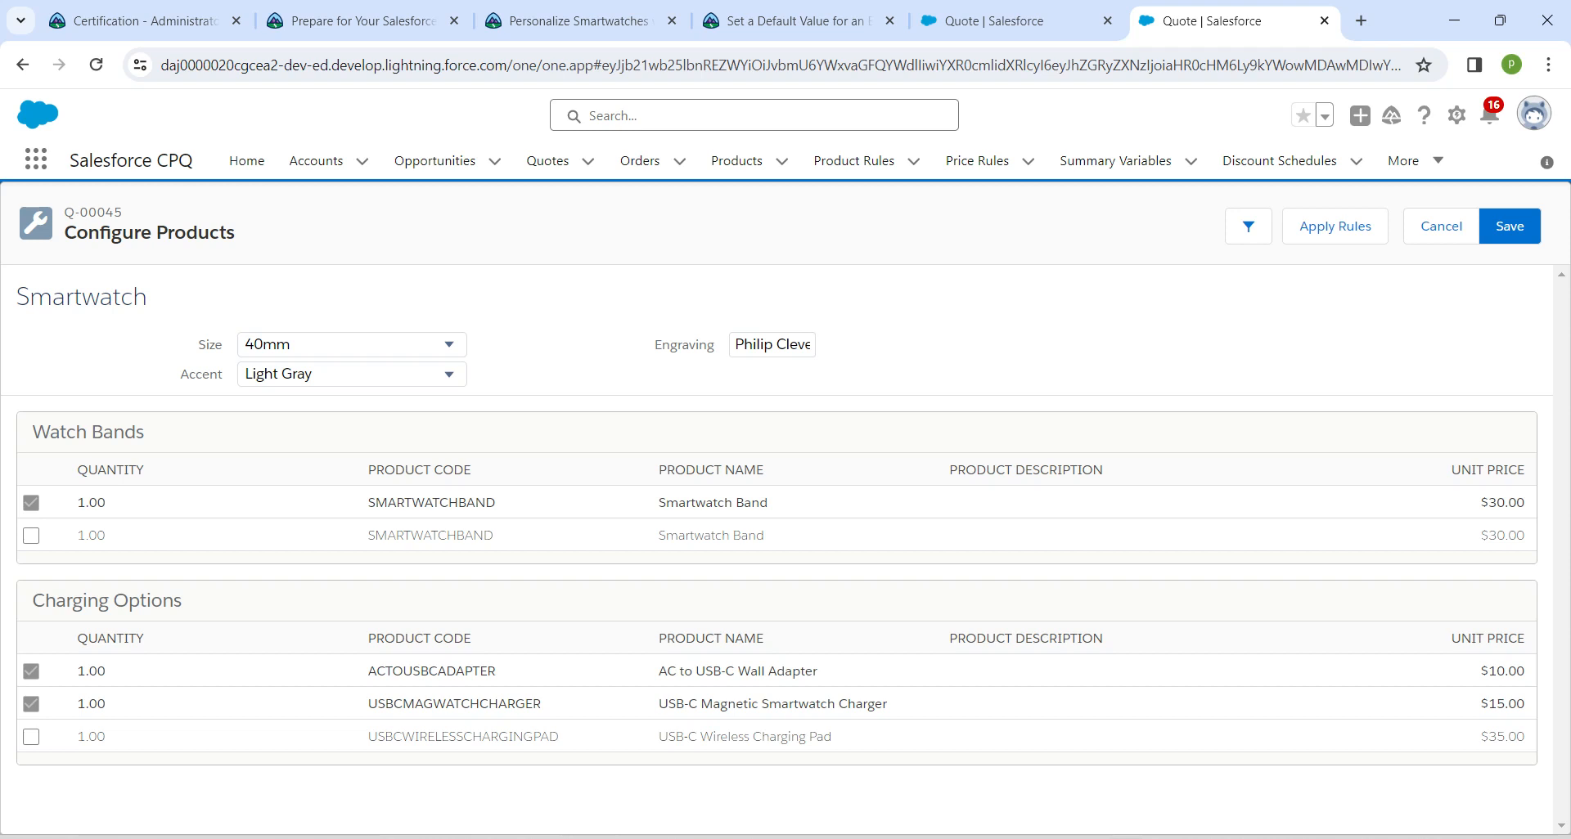
- Check the Smartwatch's default Engraving text, and save the product configuration and the quote
{"action": "triple_click", "coordinate": [772, 344]}
{"action": "left_click_drag", "start_coordinate": [772, 345], "coordinate": [874, 341]}
{"action": "left_click", "coordinate": [874, 341]}
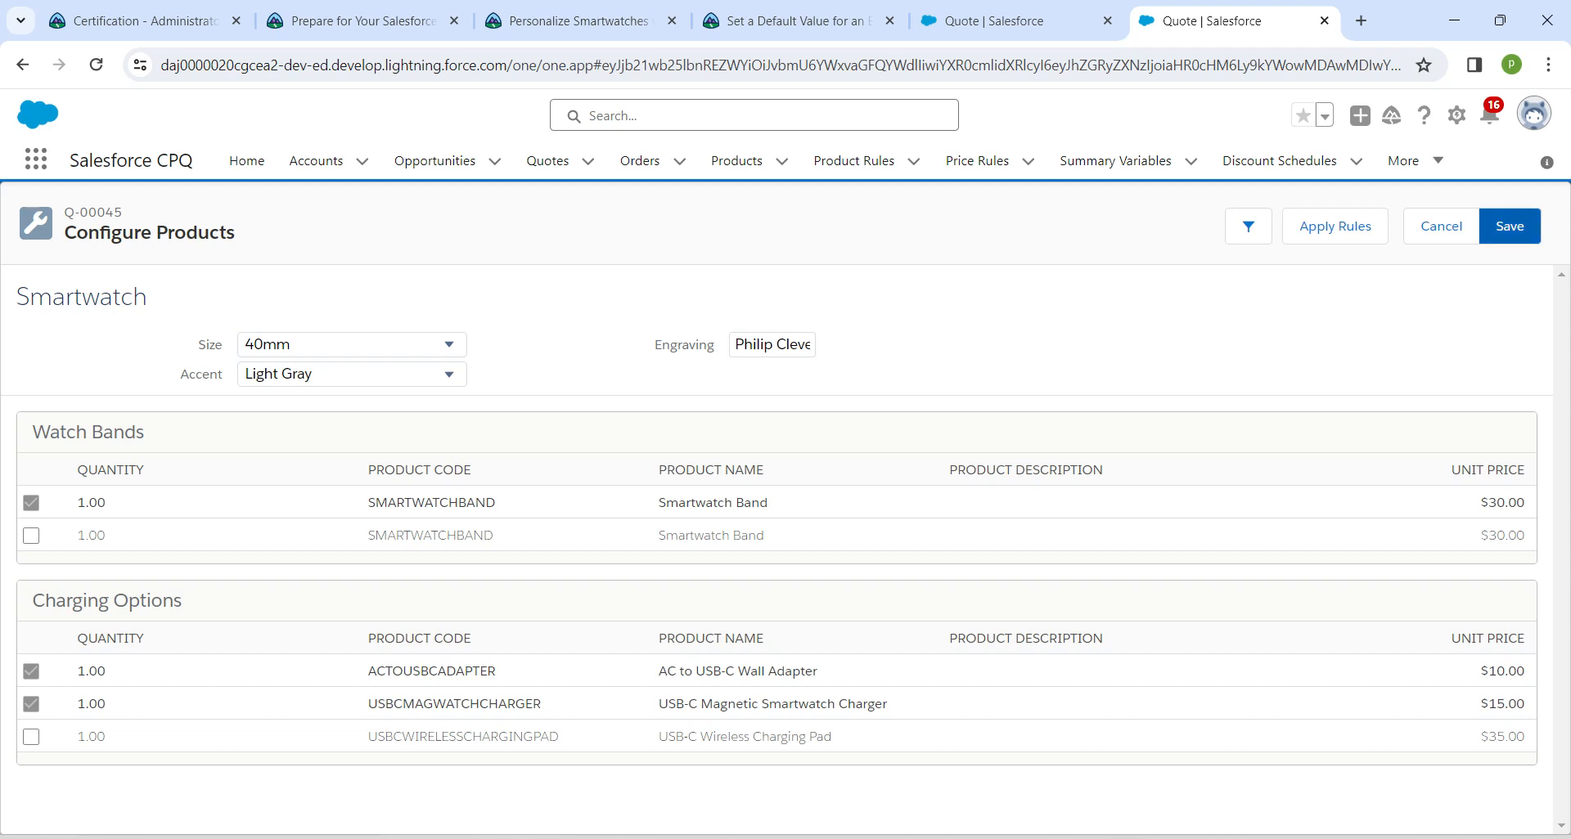
{"action": "left_click", "coordinate": [1510, 225]}
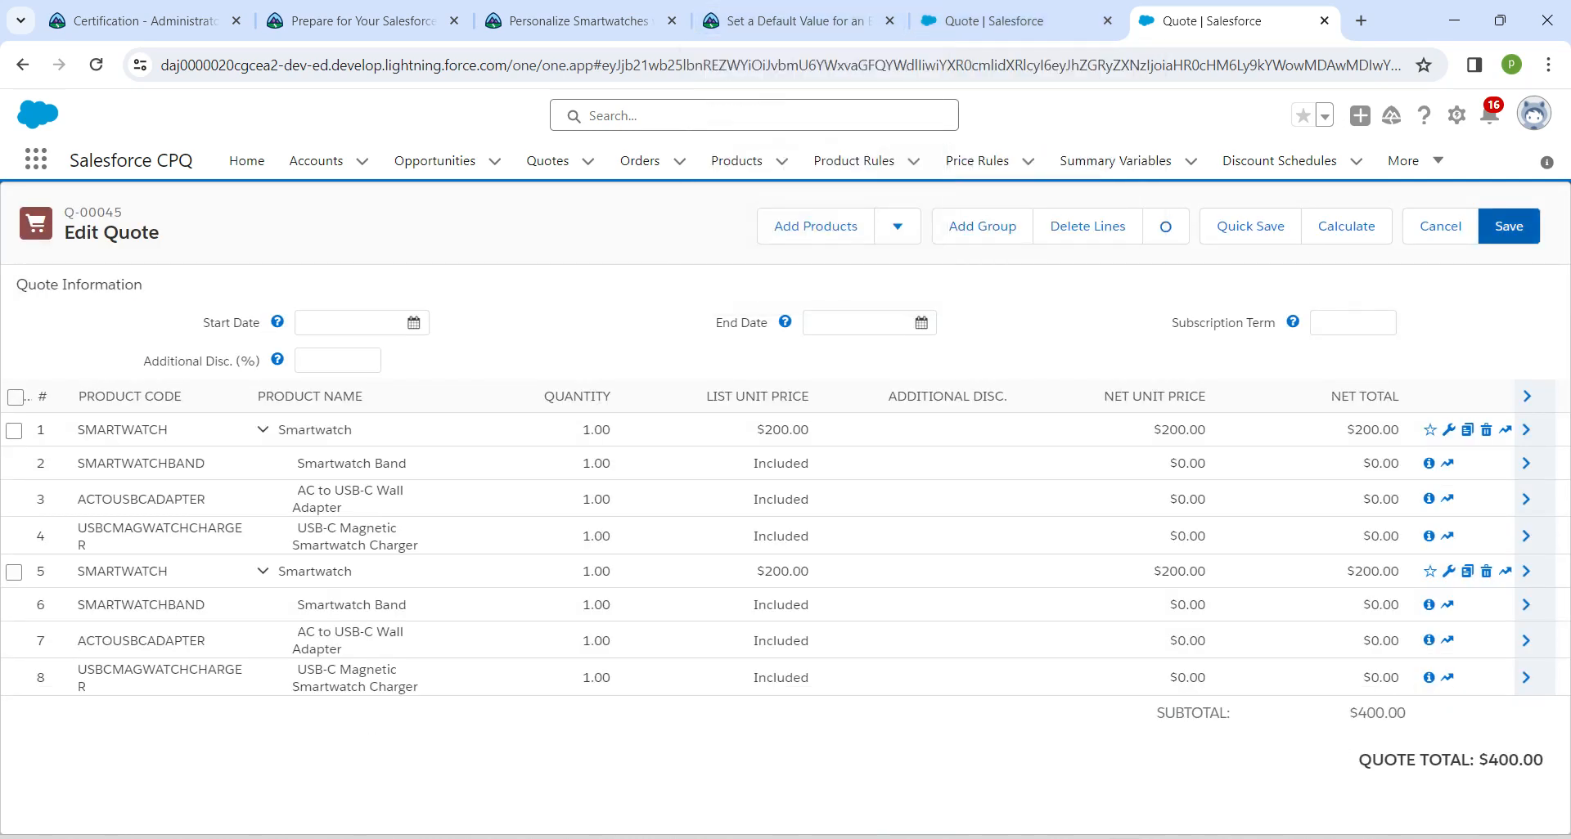
{"action": "left_click", "coordinate": [1508, 226]}
- Return to the Trailhead engraving default value unit and verify the step to earn 100 points
{"action": "left_click", "coordinate": [790, 21]}
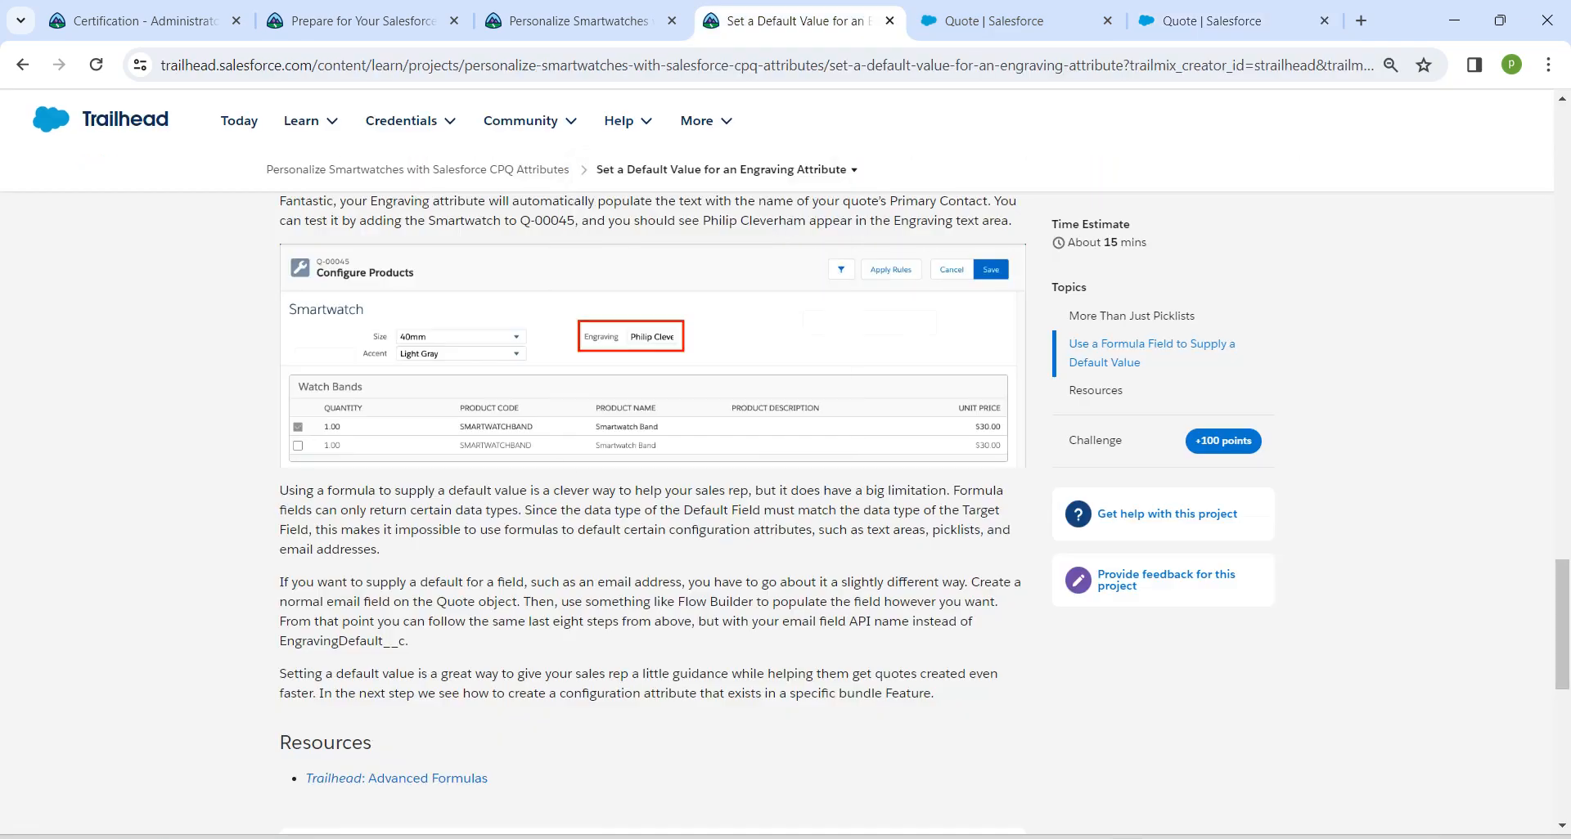
{"action": "scroll", "coordinate": [653, 491], "scroll_direction": "down", "scroll_amount": 6}
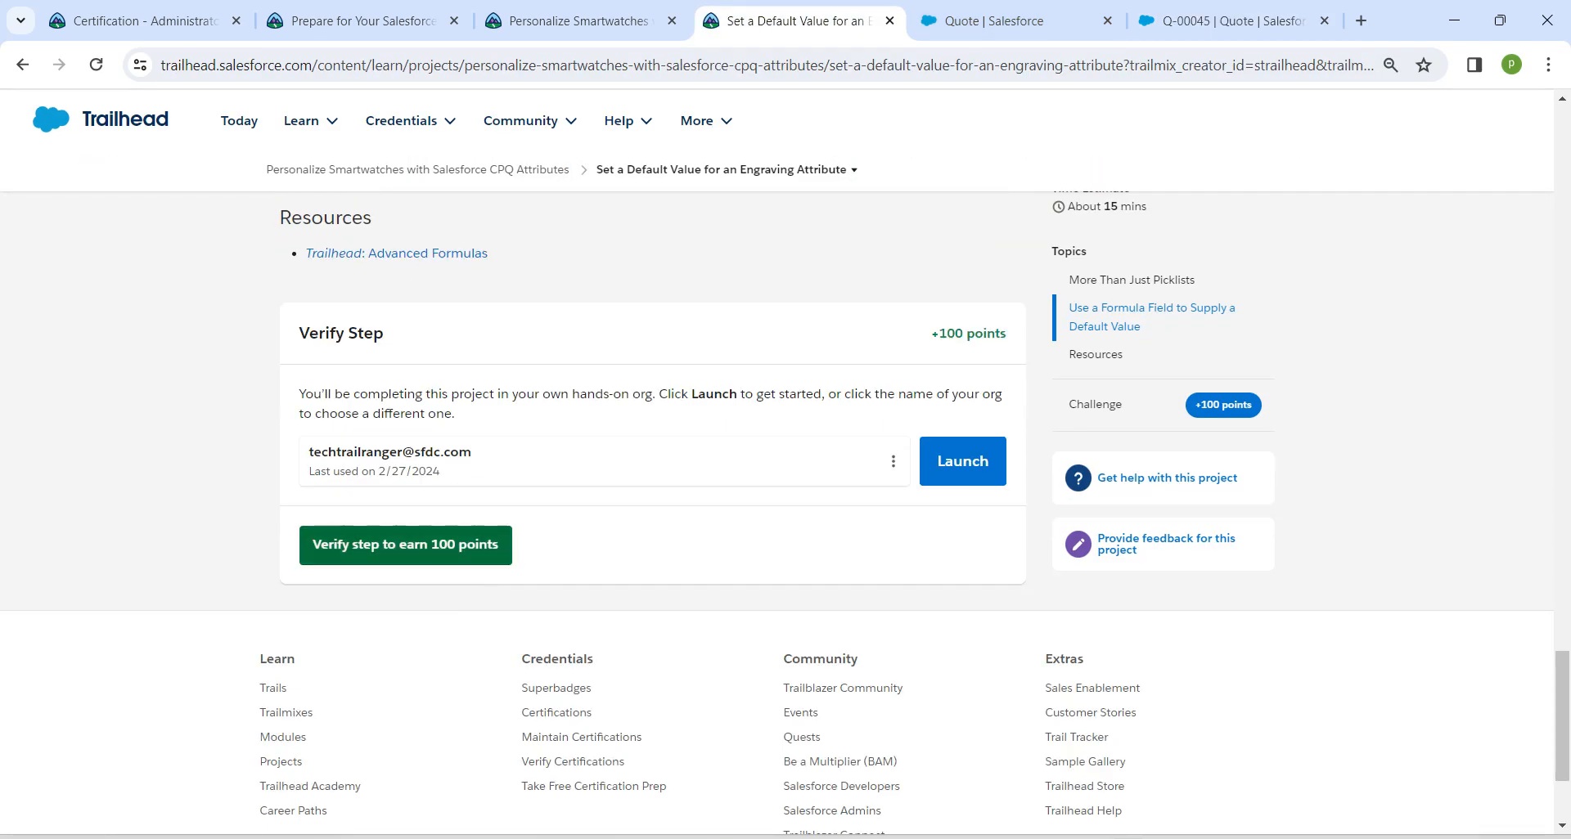
{"action": "left_click", "coordinate": [405, 544]}
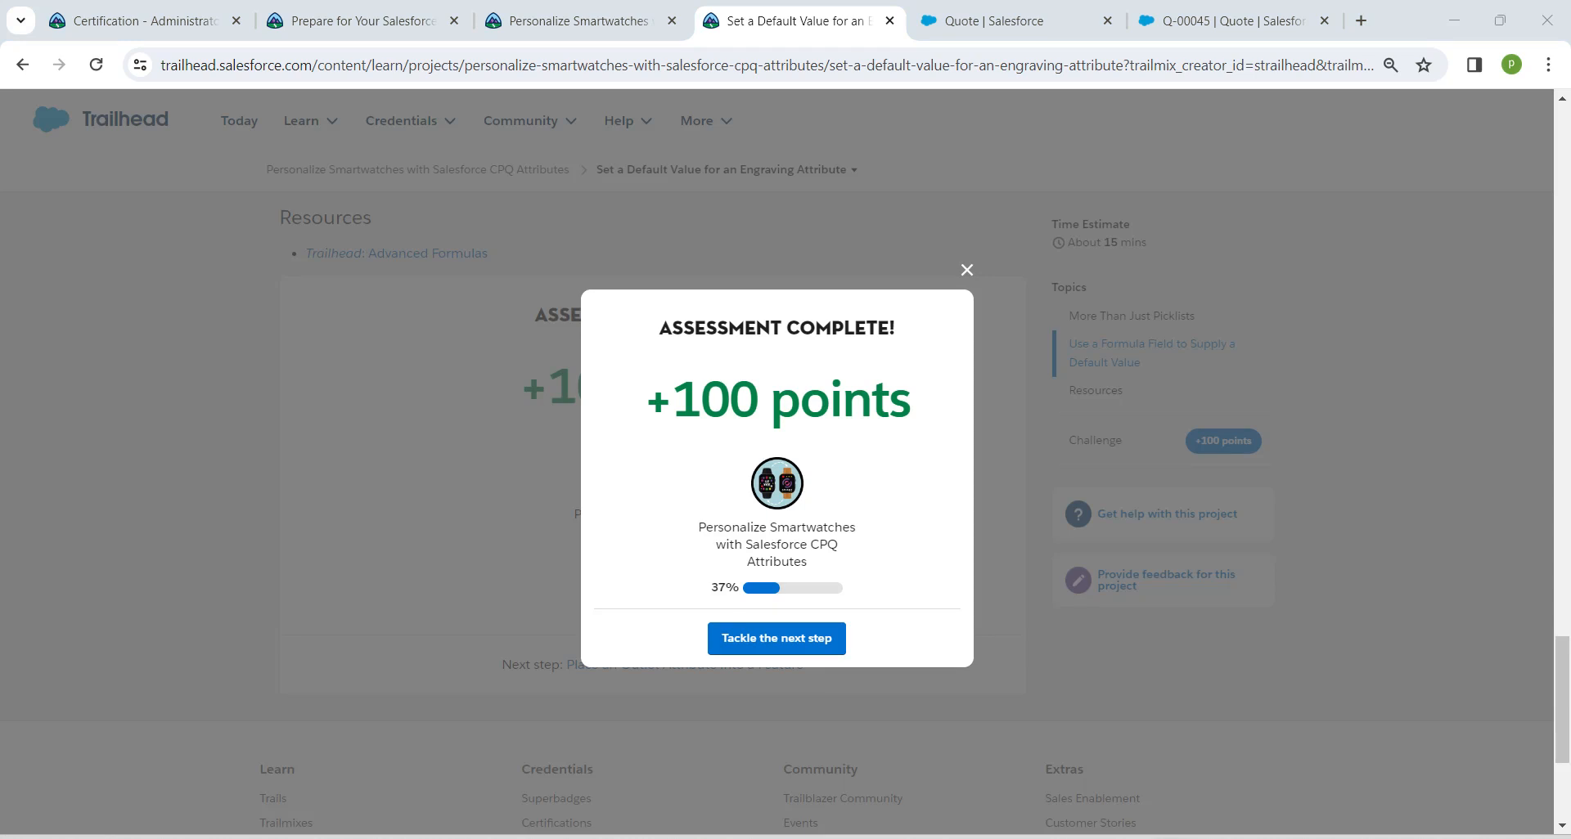
- Proceed to the next project step and refresh the Personalize Smartwatches with Salesforce CPQ Attributes project overview
{"action": "left_click", "coordinate": [777, 638]}
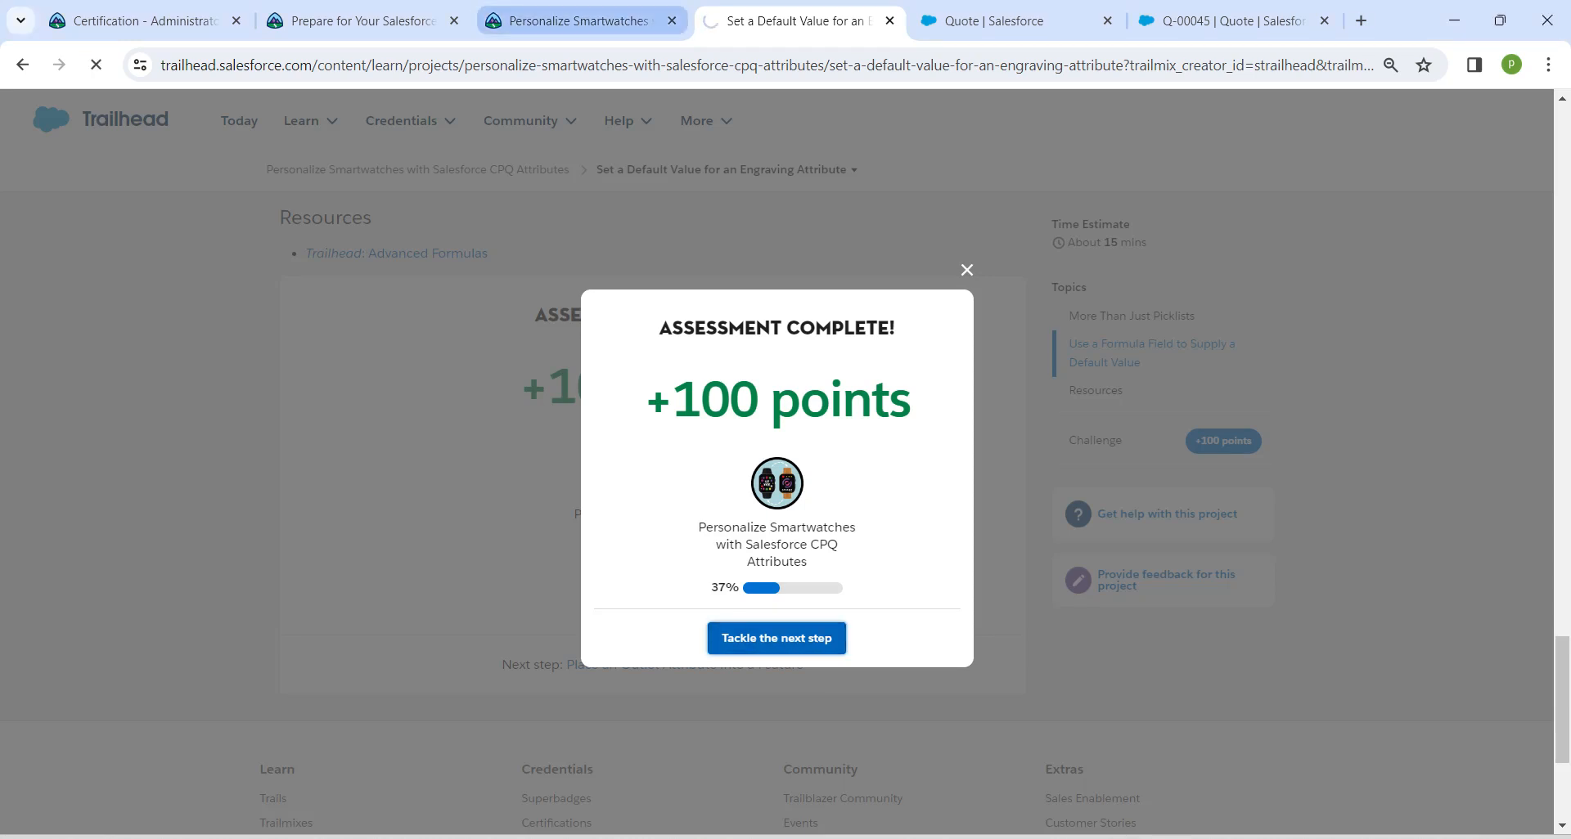
{"action": "left_click", "coordinate": [580, 21]}
{"action": "left_click", "coordinate": [96, 65]}
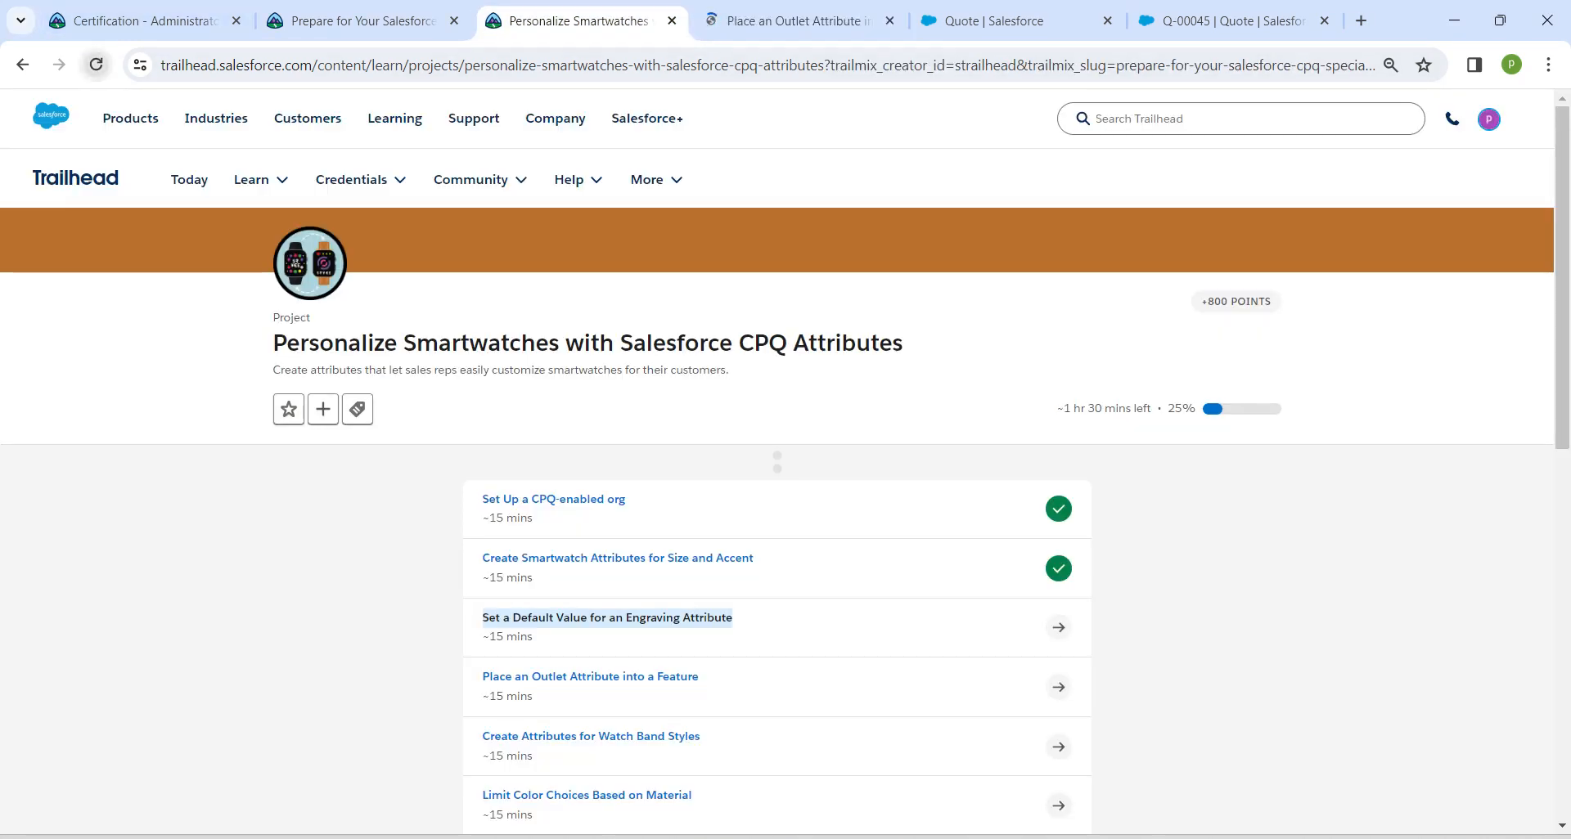